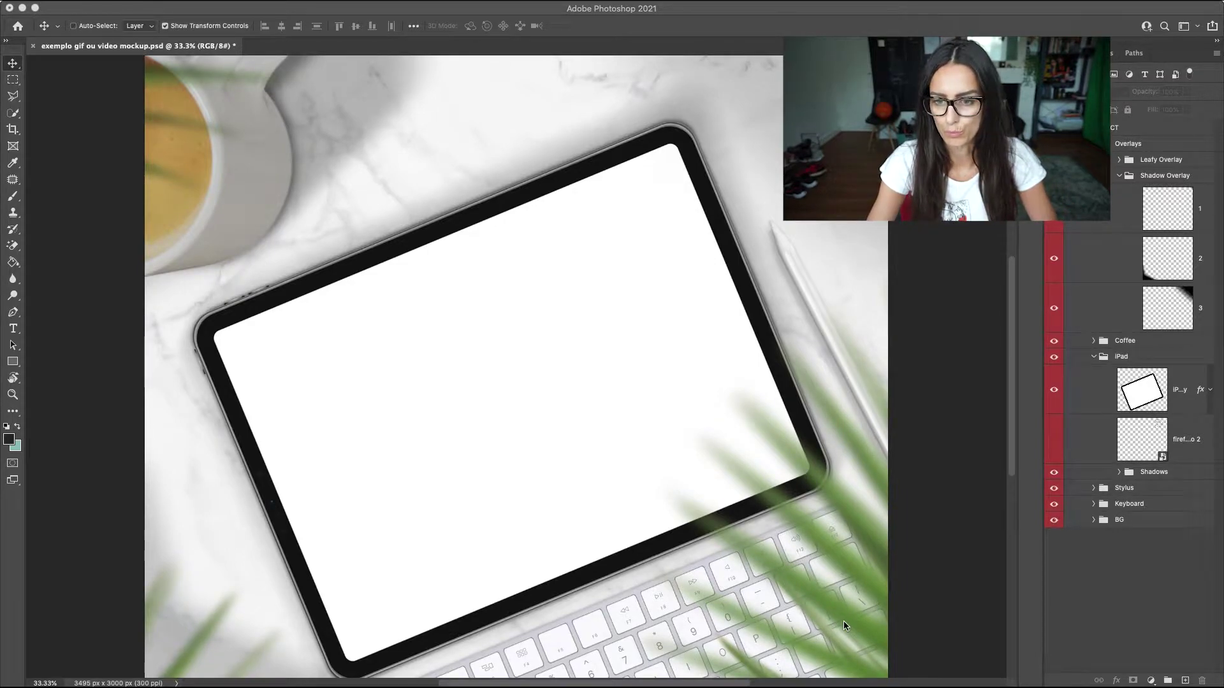
Preview the Stylus, Keyboard, Leafy Overlay and logo layers, ending with the gold logo sketch visible.
{"action": "left_click", "coordinate": [1058, 489]}
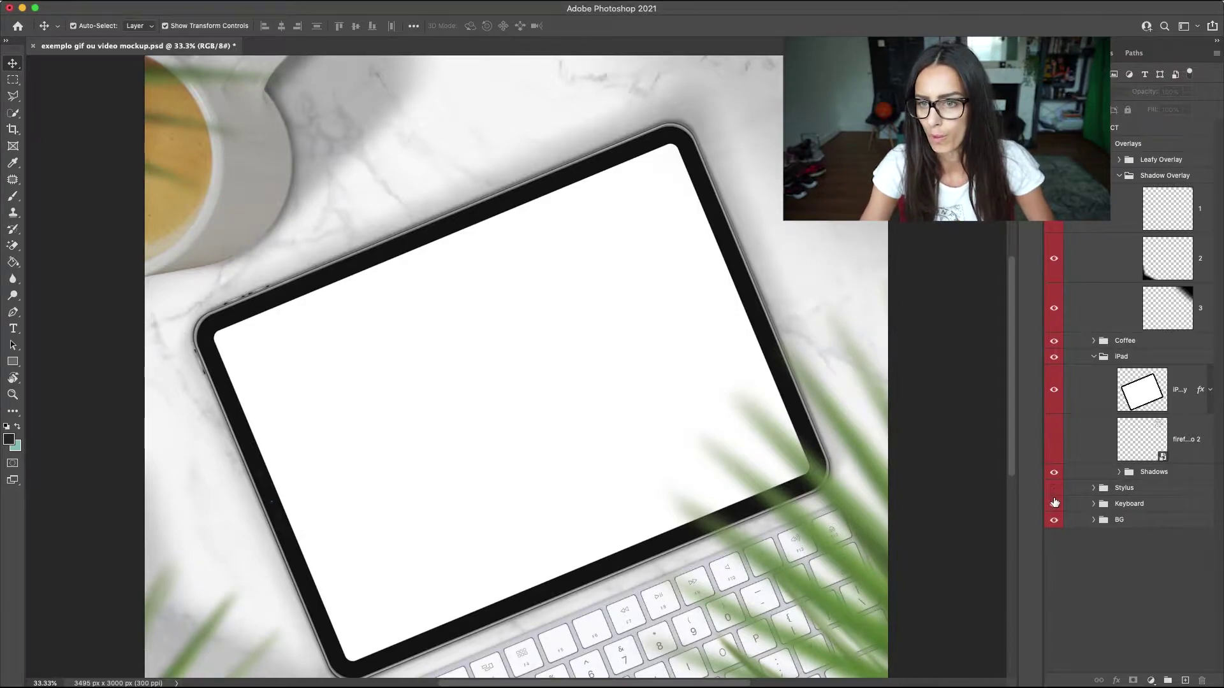
{"action": "left_click", "coordinate": [1054, 504]}
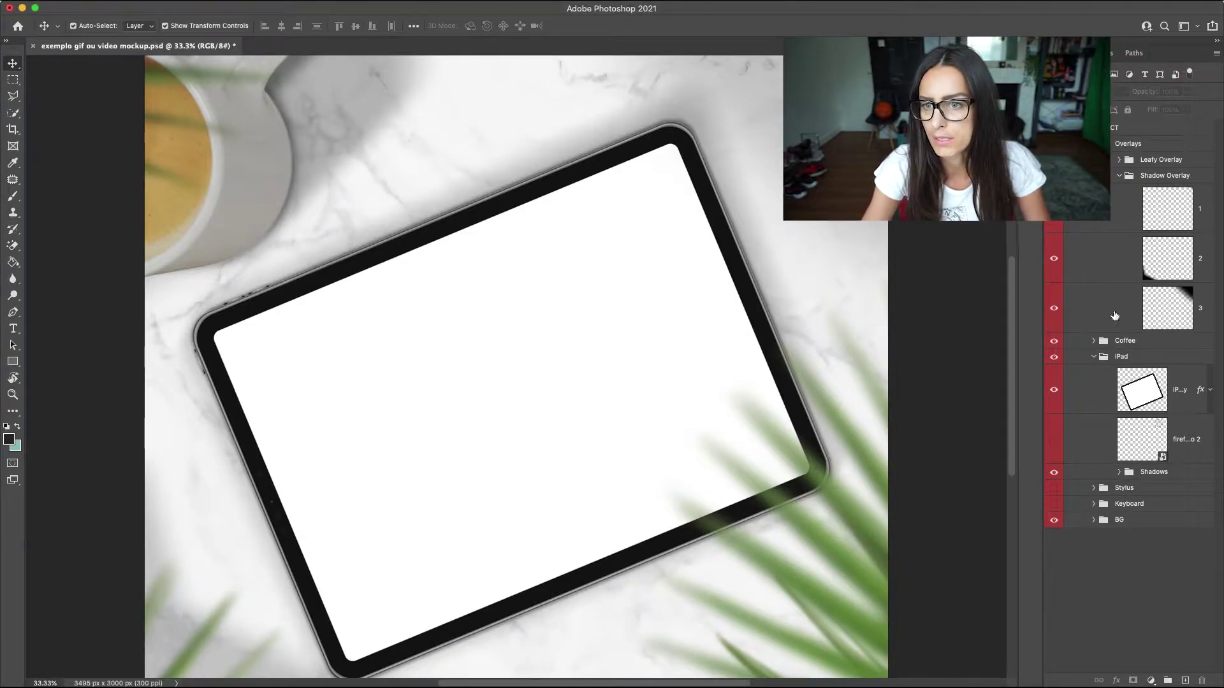
{"action": "left_click", "coordinate": [1054, 159]}
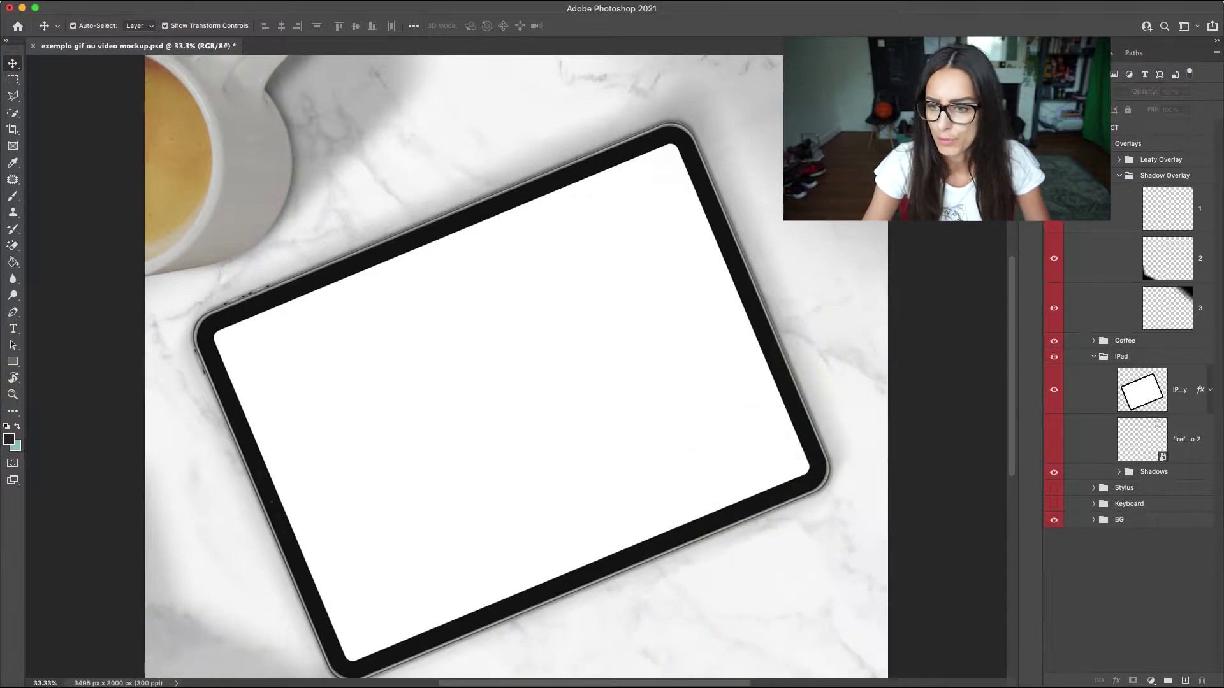
{"action": "left_click", "coordinate": [1054, 159]}
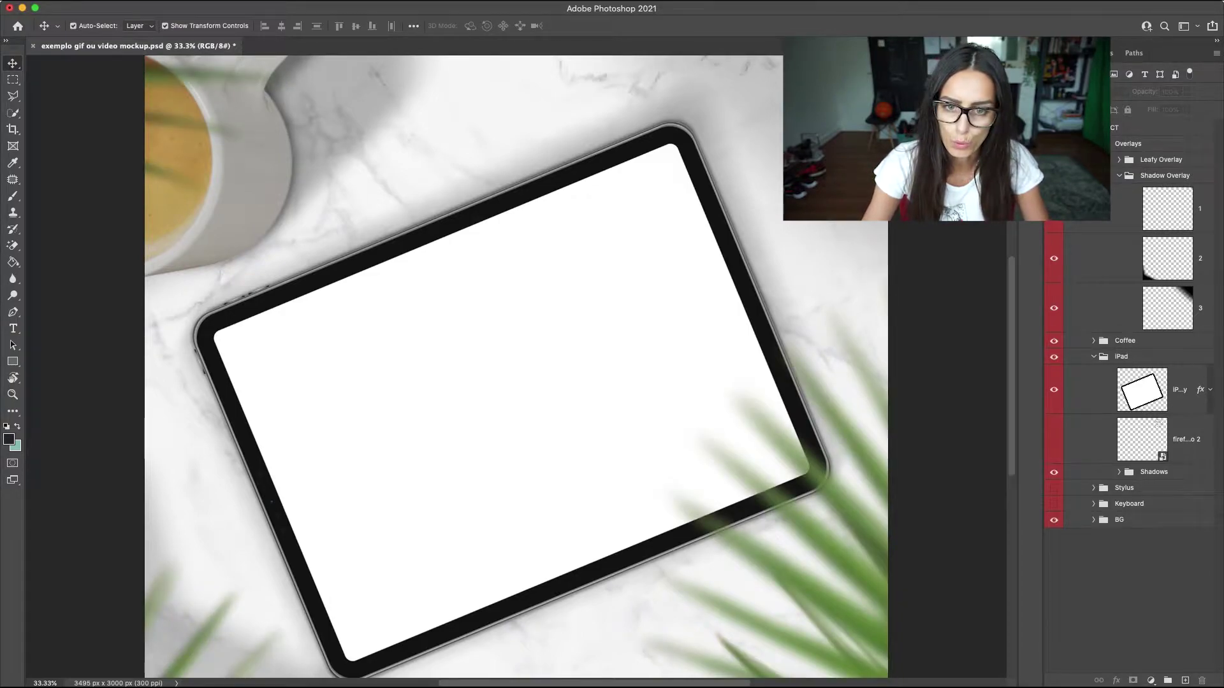
{"action": "left_click", "coordinate": [1055, 440]}
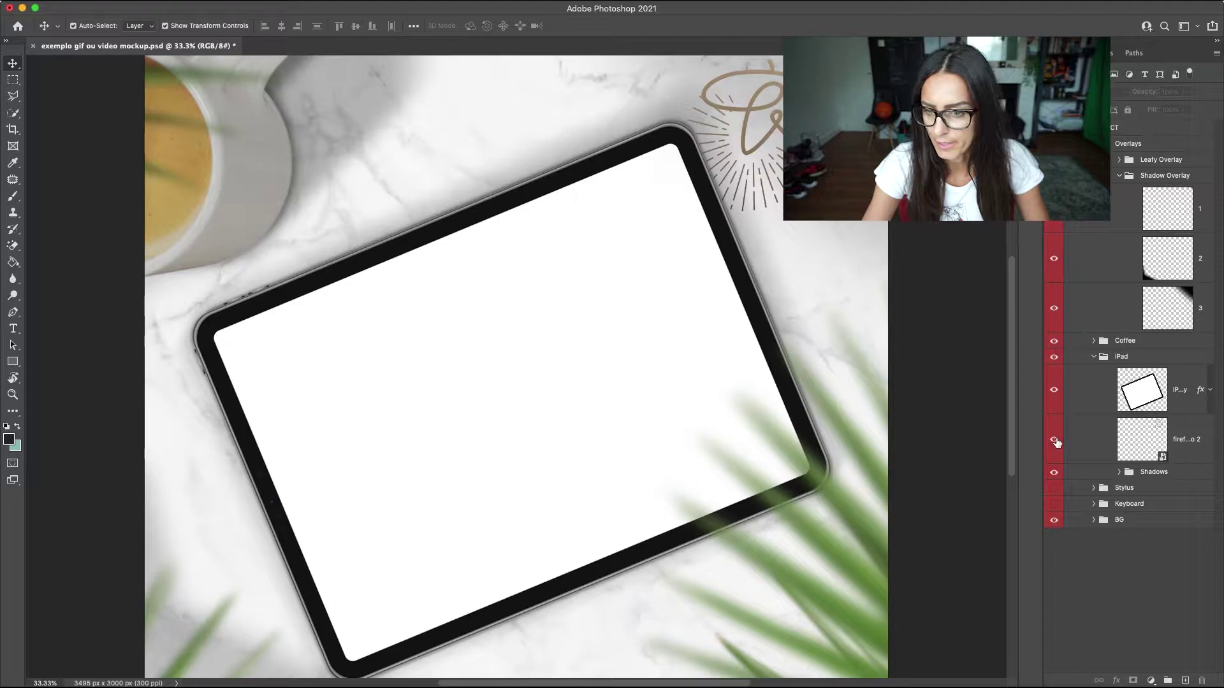
{"action": "left_click", "coordinate": [1055, 440]}
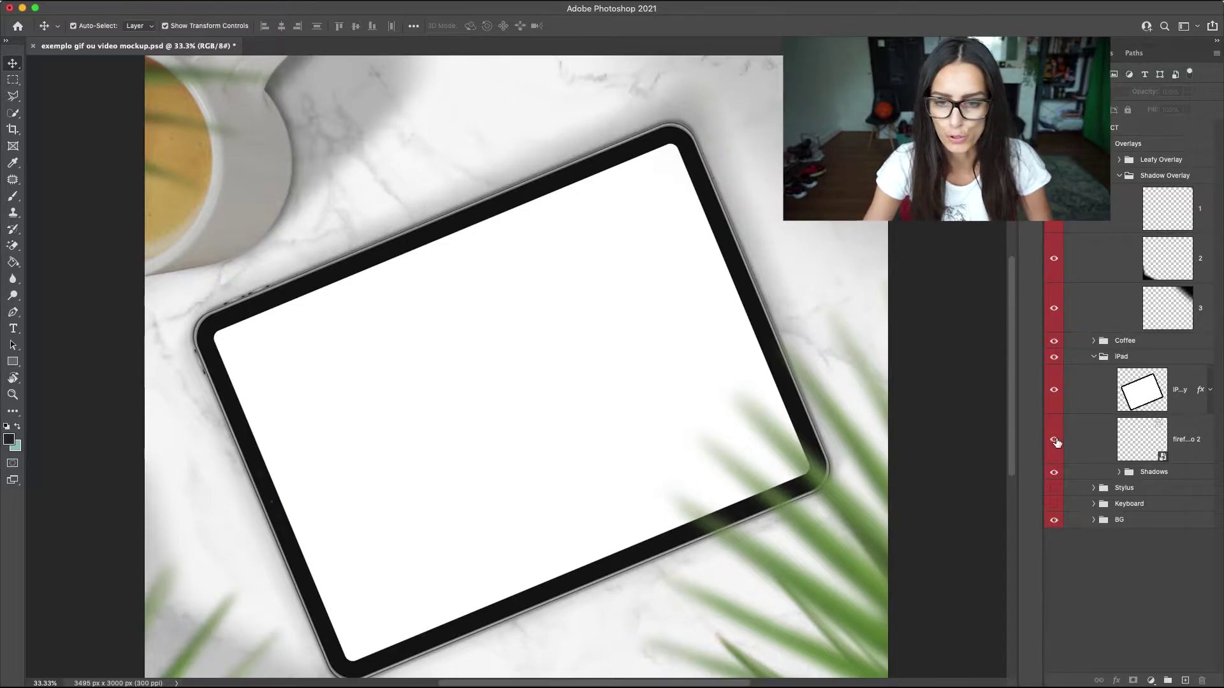
{"action": "left_click", "coordinate": [1055, 440]}
{"action": "left_click", "coordinate": [1055, 503]}
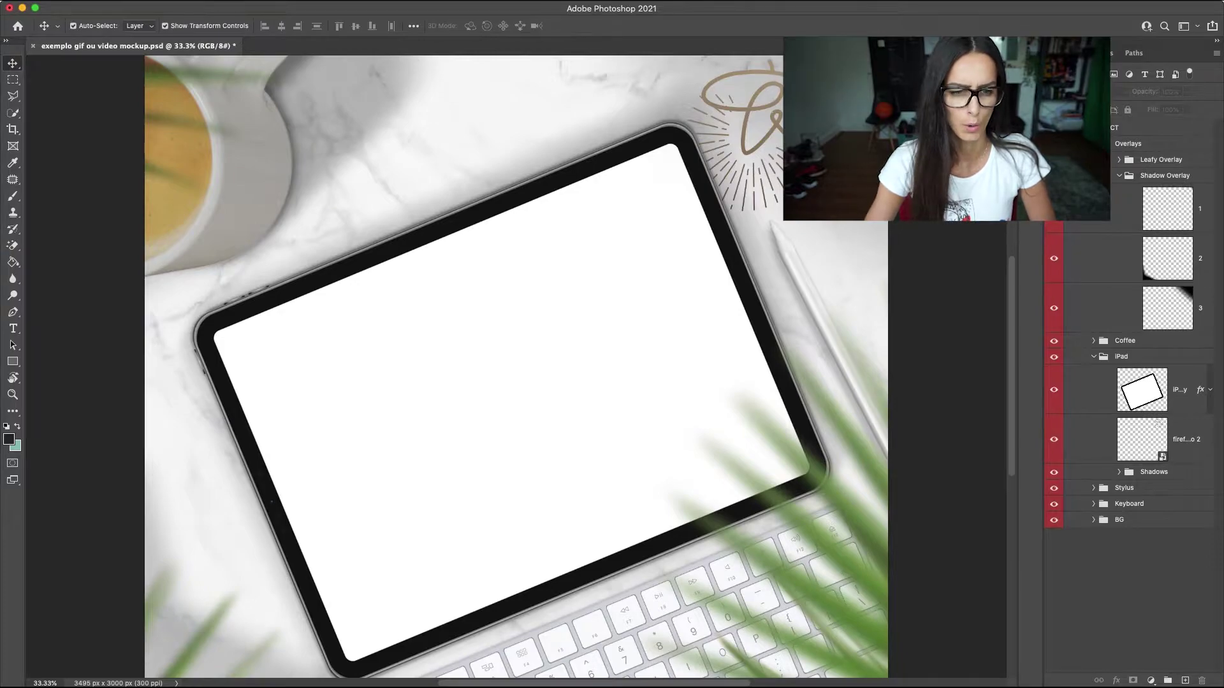
Place skopelos_trail_race_front_page.jpg at 7.90% scale over the iPad screen's left side.
{"action": "left_click_drag", "start_coordinate": [638, 513], "coordinate": [455, 385]}
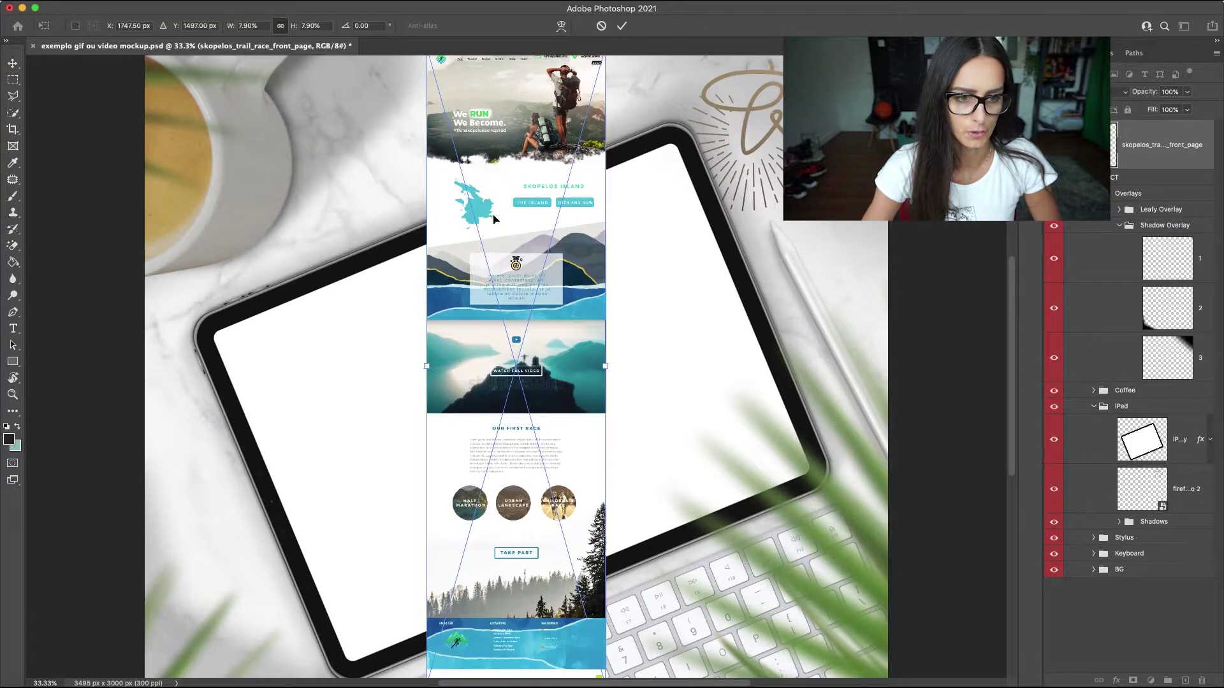
{"action": "mouse_move", "coordinate": [494, 220]}
{"action": "left_mouse_down"}
{"action": "mouse_move", "coordinate": [344, 481]}
{"action": "mouse_move", "coordinate": [298, 479]}
{"action": "left_mouse_up"}
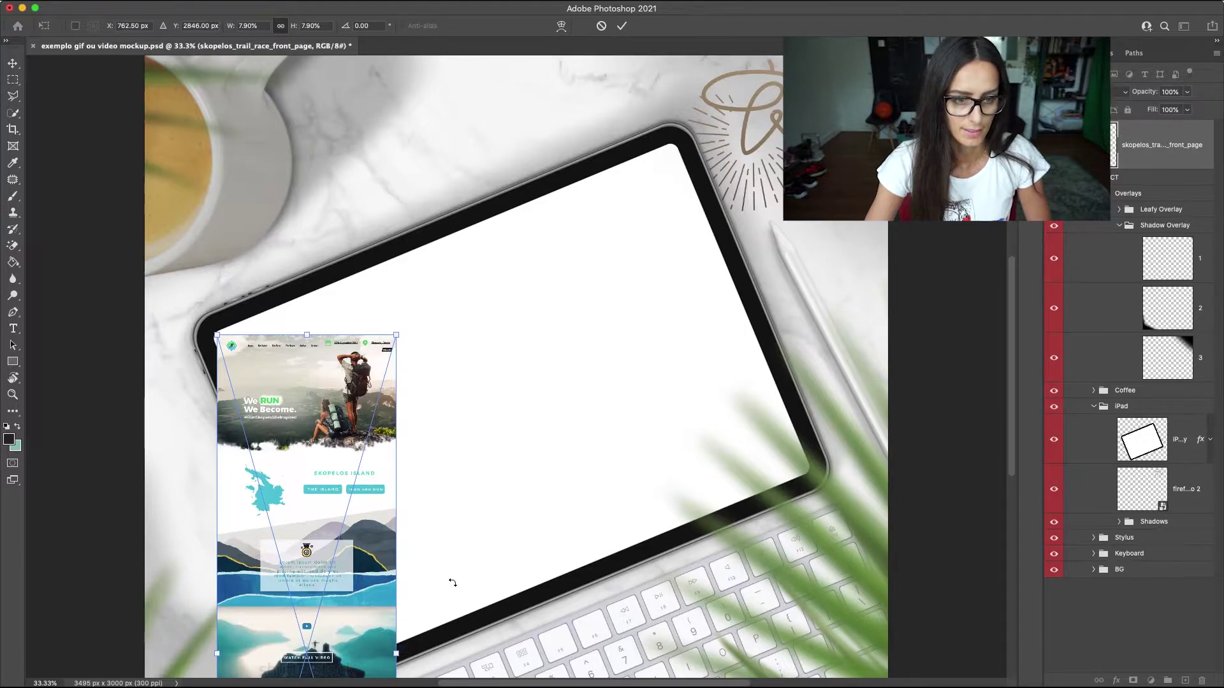
Rotate the webpage screenshot to about -22.7° and nudge it onto the iPad screen's corner.
{"action": "mouse_move", "coordinate": [422, 646]}
{"action": "left_mouse_down"}
{"action": "mouse_move", "coordinate": [421, 583]}
{"action": "mouse_move", "coordinate": [428, 594]}
{"action": "left_mouse_up"}
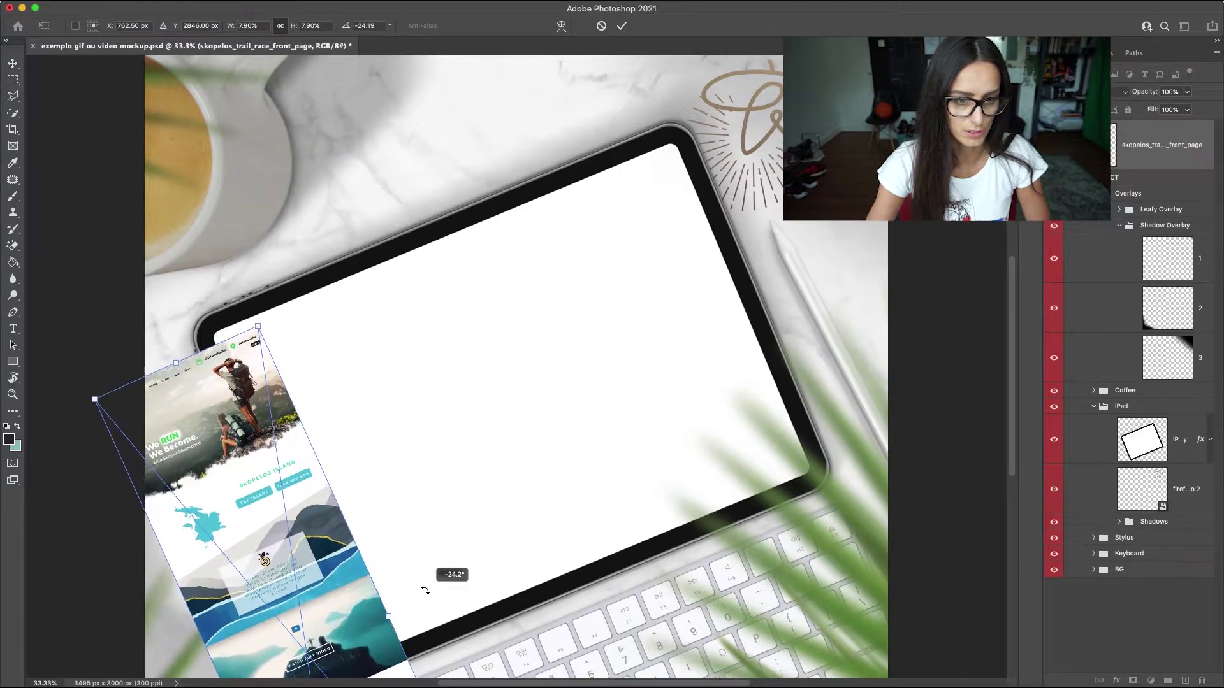
{"action": "left_click_drag", "start_coordinate": [427, 592], "coordinate": [341, 539]}
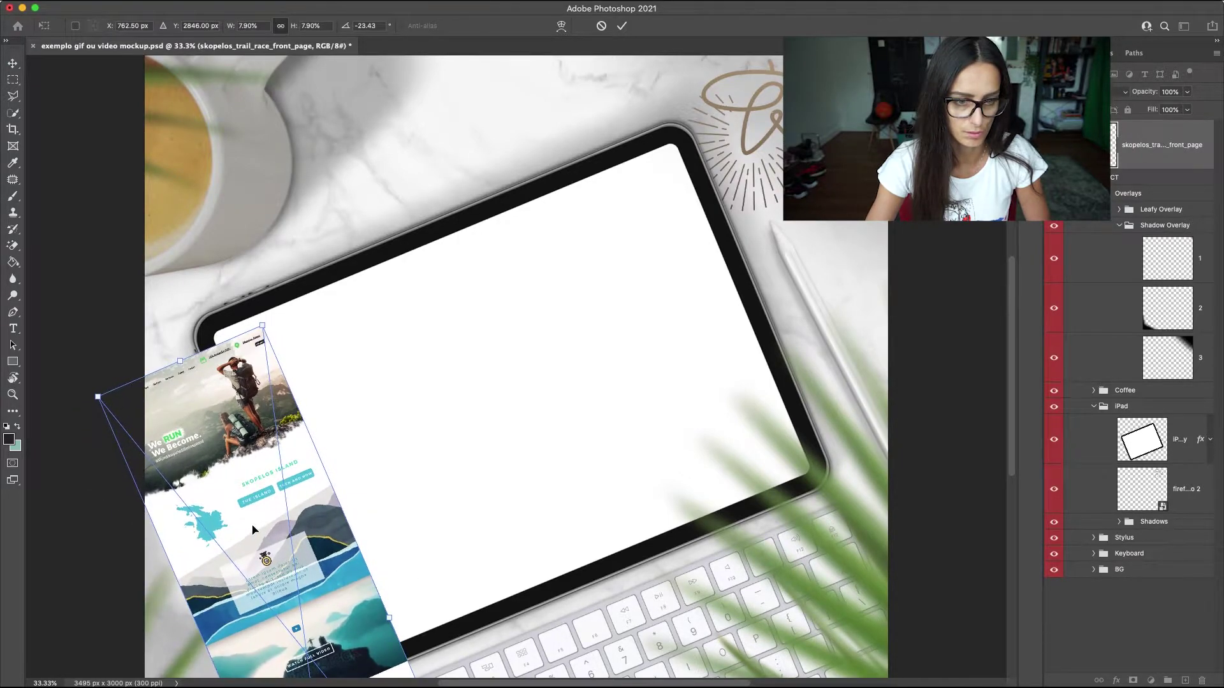
{"action": "mouse_move", "coordinate": [254, 531]}
{"action": "left_mouse_down"}
{"action": "mouse_move", "coordinate": [394, 458]}
{"action": "mouse_move", "coordinate": [379, 464]}
{"action": "left_mouse_up"}
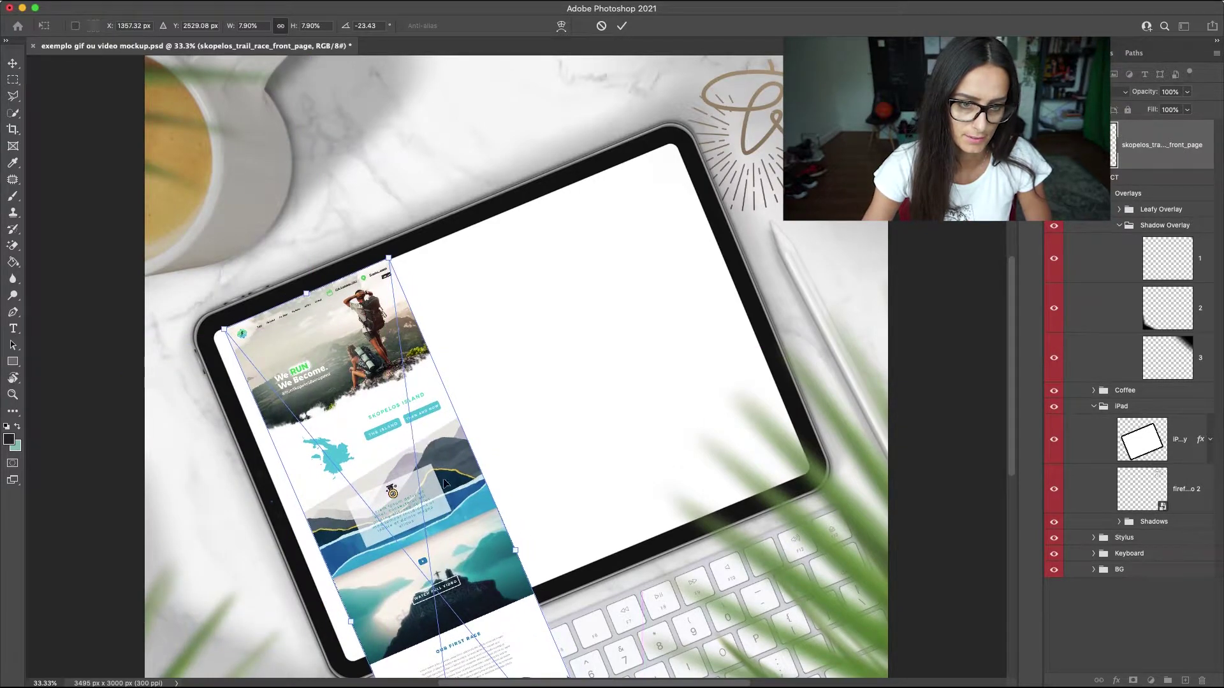
{"action": "left_click_drag", "start_coordinate": [532, 545], "coordinate": [532, 545]}
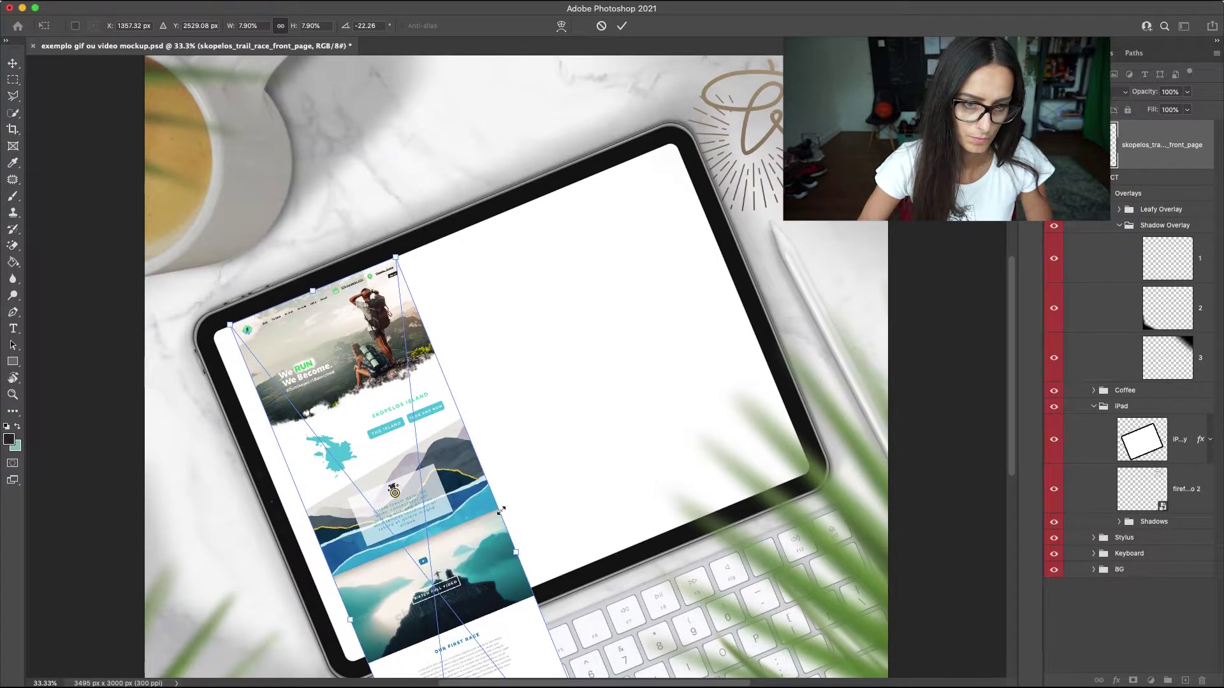
{"action": "key", "text": "Down"}
{"action": "key", "text": "Down"}
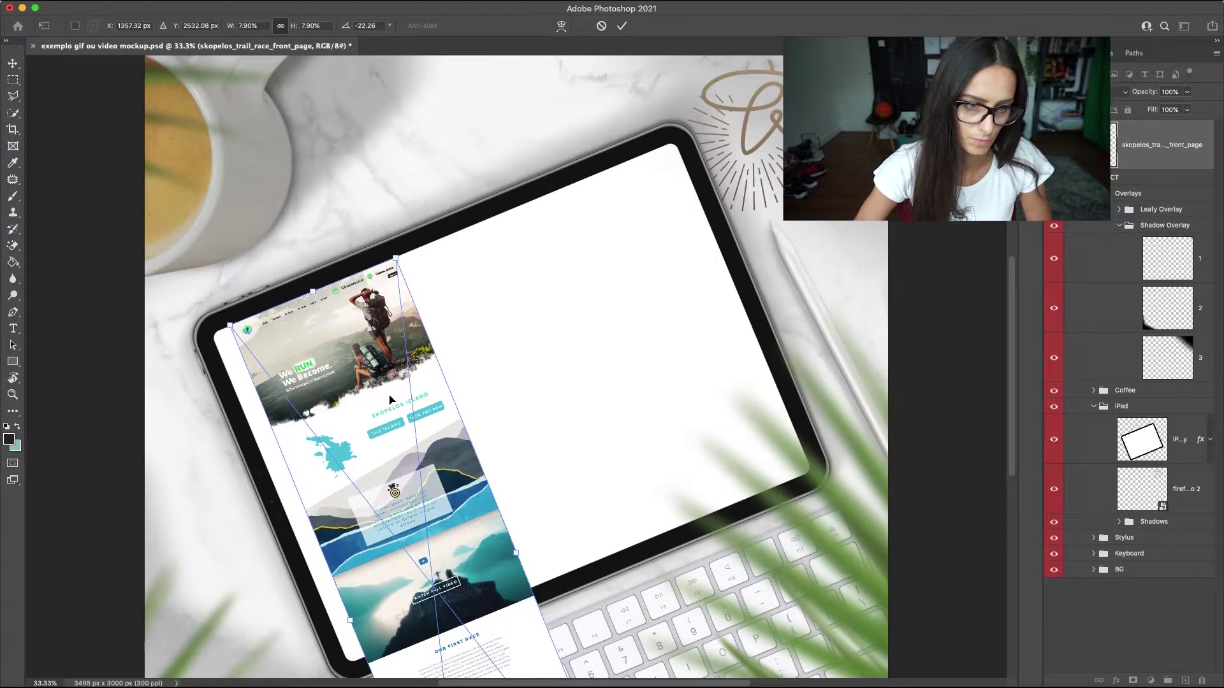
{"action": "key", "text": "Down"}
{"action": "key", "text": "Down"}
{"action": "key", "text": "Down"}
{"action": "key", "text": "Down"}
{"action": "key", "text": "Down"}
{"action": "key", "text": "Down"}
{"action": "key", "text": "Down"}
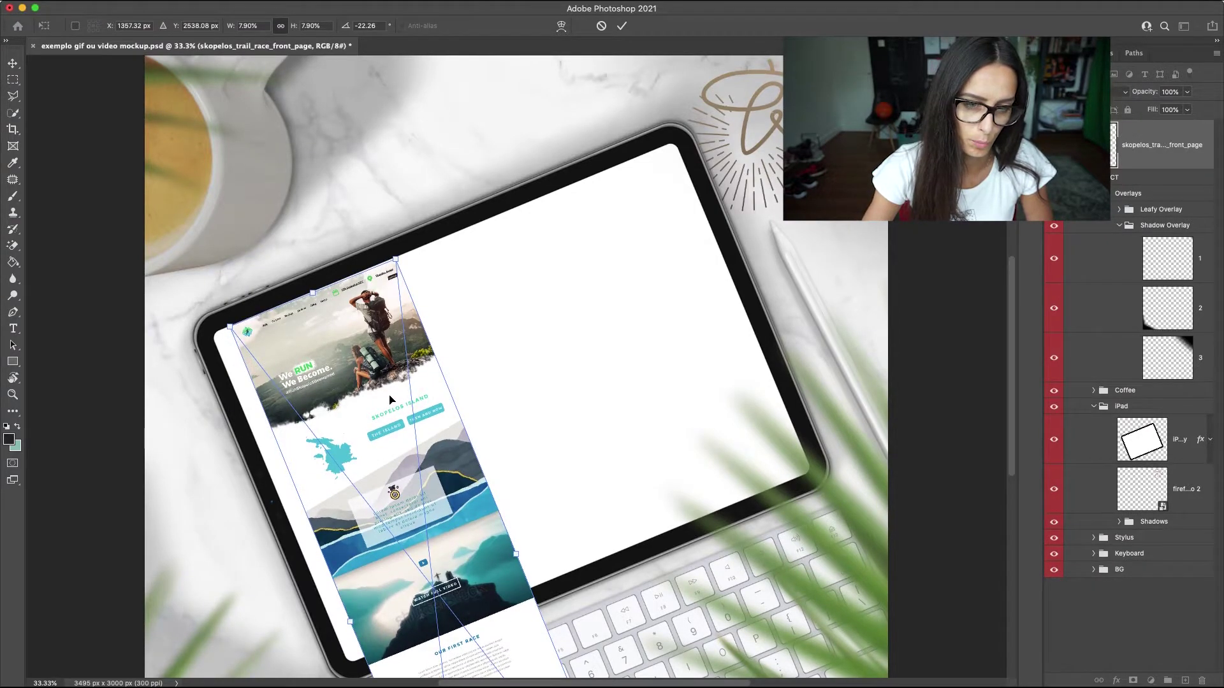
{"action": "key", "text": "Up"}
{"action": "key", "text": "Up"}
{"action": "key", "text": "Up"}
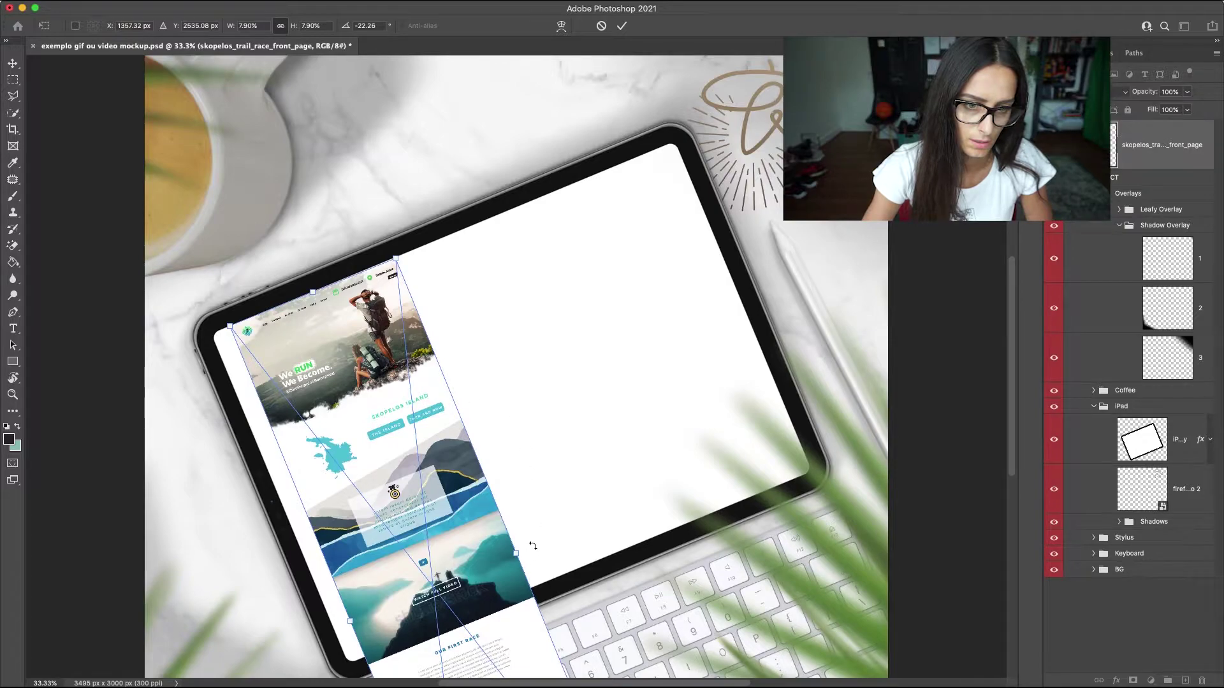
{"action": "left_click_drag", "start_coordinate": [533, 545], "coordinate": [534, 546]}
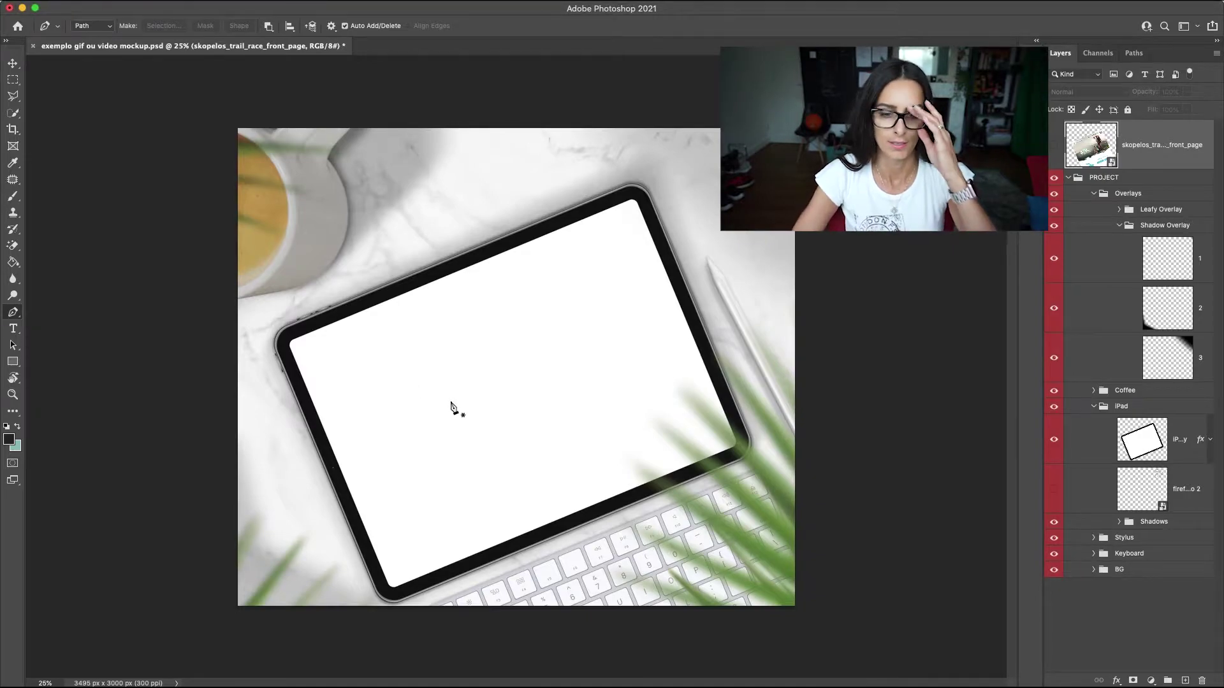
Start a Pen path on the iPad screen's inner edge and trace points around its rounded corners.
{"action": "scroll", "coordinate": [451, 406], "scroll_direction": "up", "scroll_amount": 4}
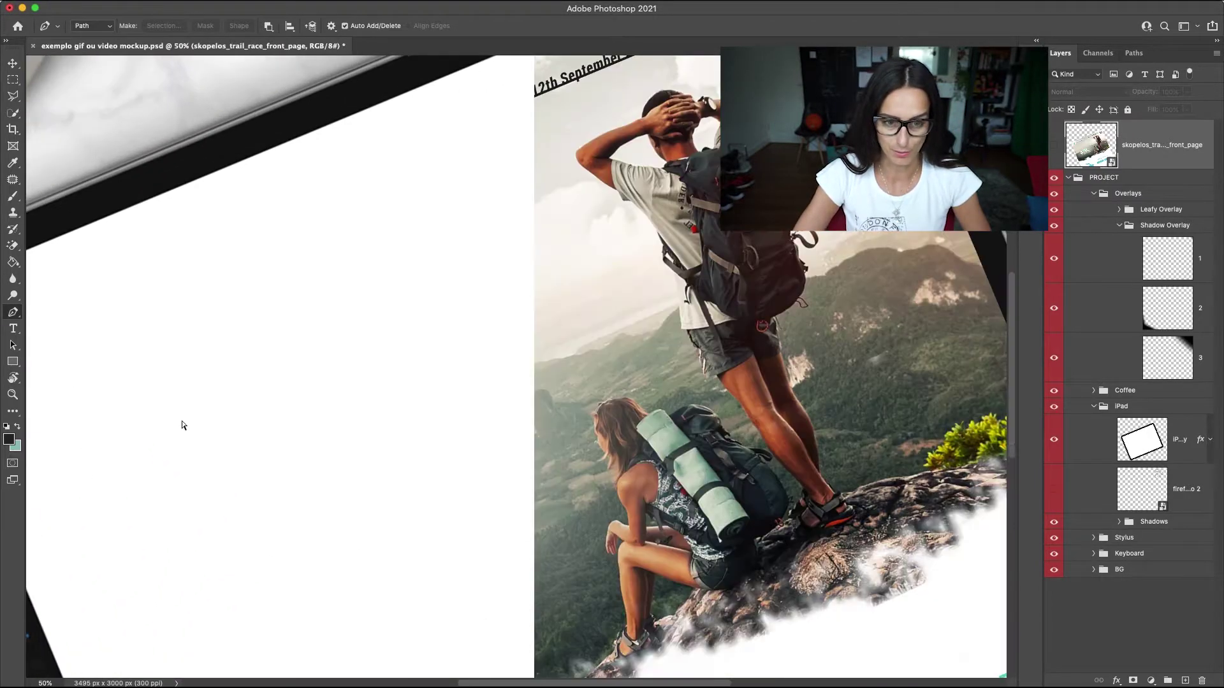
{"action": "scroll", "coordinate": [420, 486], "scroll_direction": "up", "scroll_amount": 6}
{"action": "left_click", "coordinate": [416, 477]}
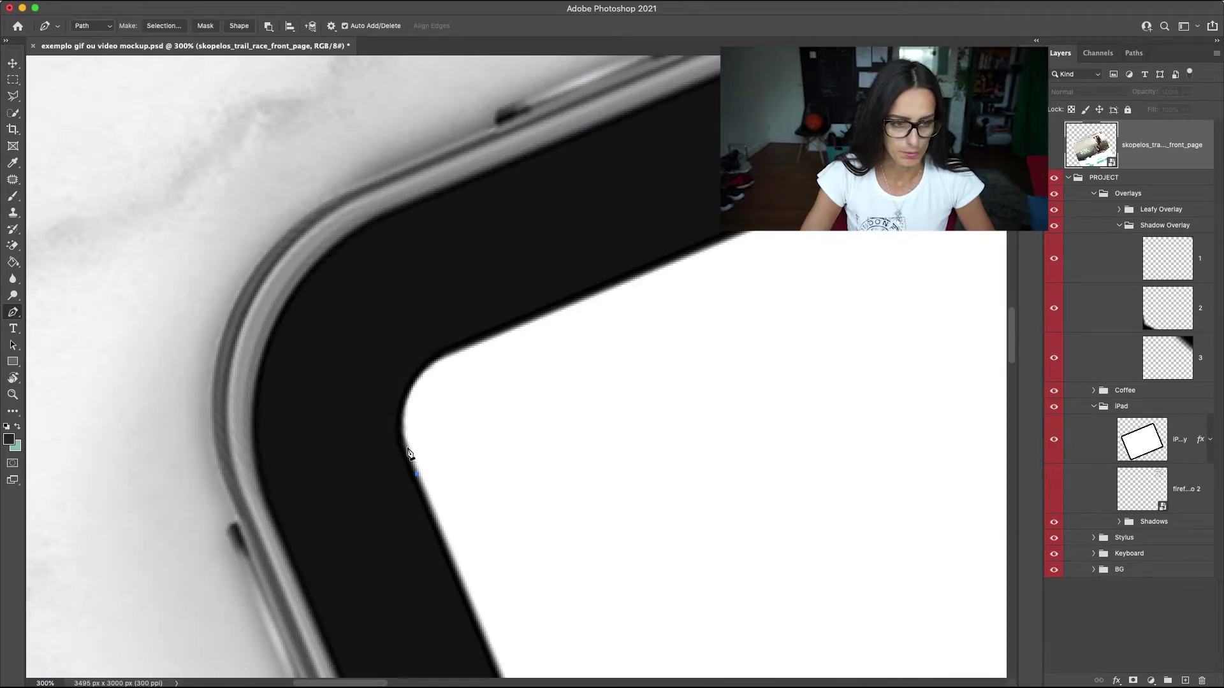
{"action": "left_click", "coordinate": [405, 446]}
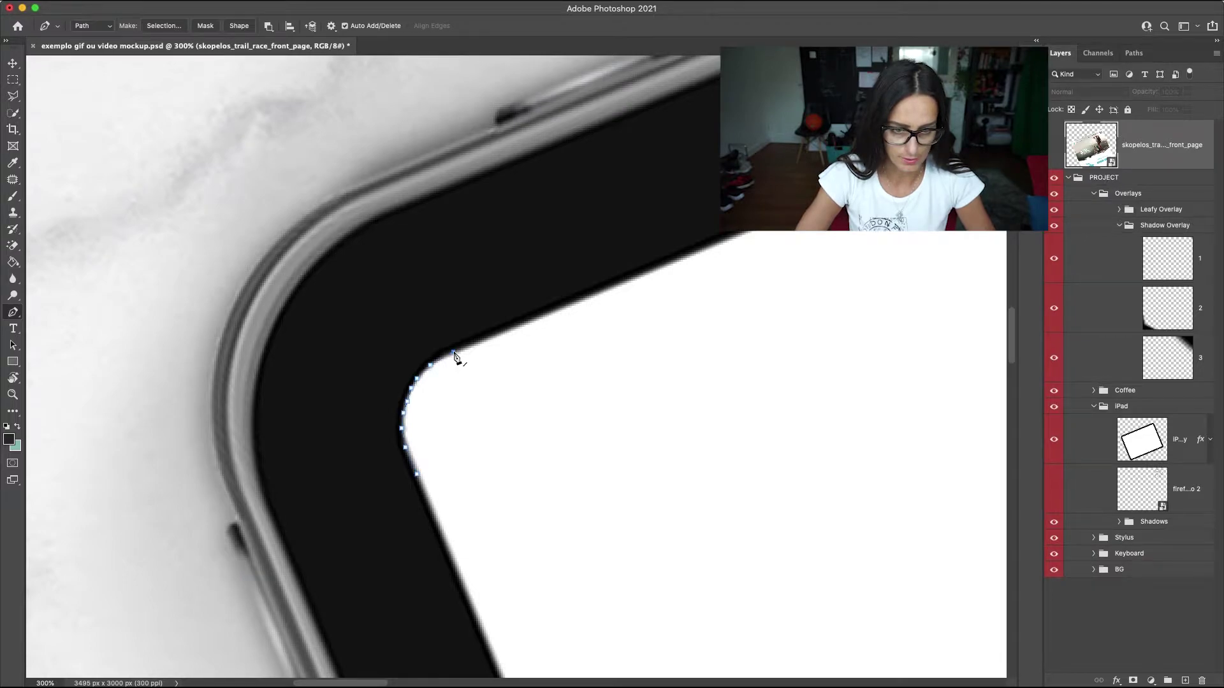
{"action": "scroll", "coordinate": [454, 357], "scroll_direction": "right", "scroll_amount": 10}
{"action": "scroll", "coordinate": [453, 357], "scroll_direction": "up", "scroll_amount": 5}
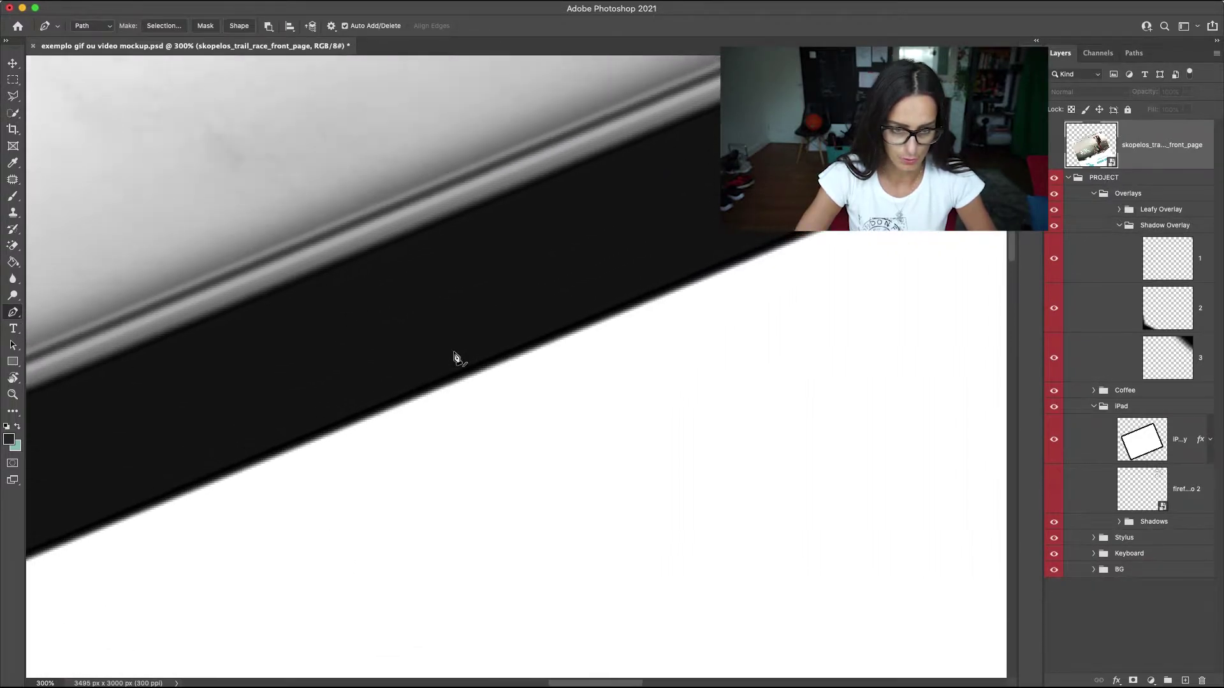
{"action": "scroll", "coordinate": [454, 356], "scroll_direction": "right", "scroll_amount": 5}
{"action": "scroll", "coordinate": [454, 357], "scroll_direction": "right", "scroll_amount": 5}
{"action": "scroll", "coordinate": [454, 357], "scroll_direction": "right", "scroll_amount": 5}
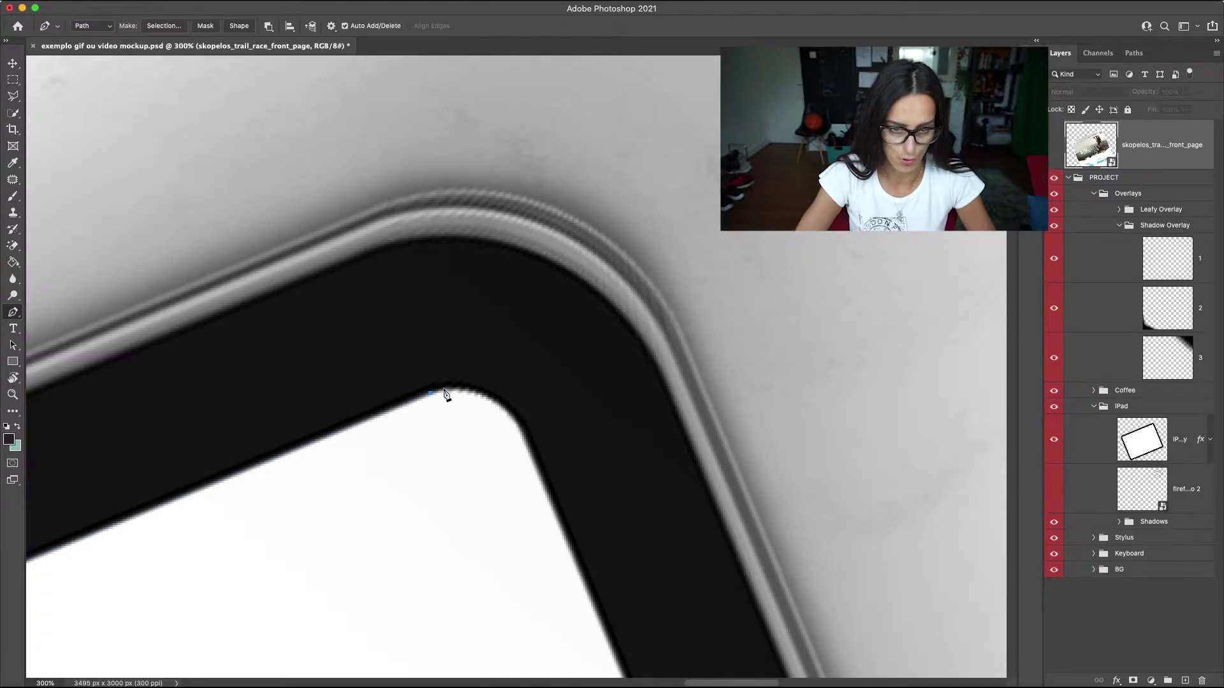
{"action": "left_click_drag", "start_coordinate": [445, 390], "coordinate": [516, 423]}
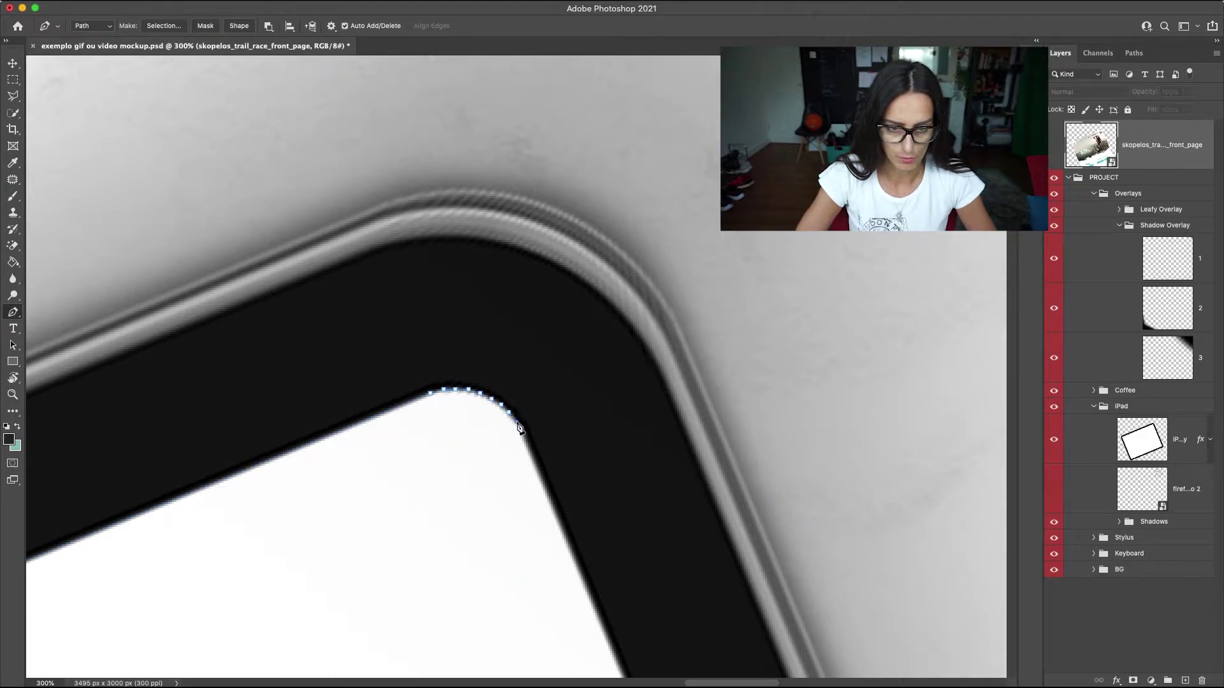
{"action": "scroll", "coordinate": [520, 427], "scroll_direction": "down", "scroll_amount": 5}
{"action": "scroll", "coordinate": [520, 427], "scroll_direction": "down", "scroll_amount": 3}
{"action": "scroll", "coordinate": [519, 427], "scroll_direction": "down", "scroll_amount": 2}
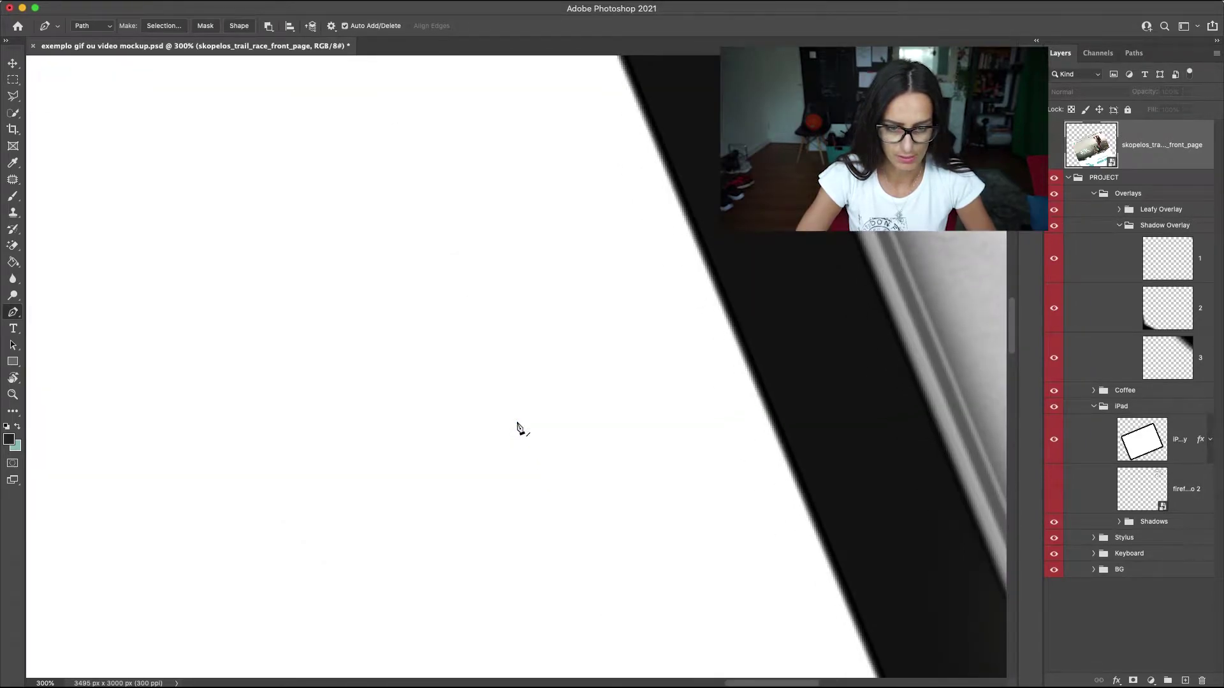
{"action": "scroll", "coordinate": [519, 427], "scroll_direction": "right", "scroll_amount": 3}
{"action": "scroll", "coordinate": [520, 427], "scroll_direction": "down", "scroll_amount": 5}
{"action": "scroll", "coordinate": [520, 427], "scroll_direction": "down", "scroll_amount": 4}
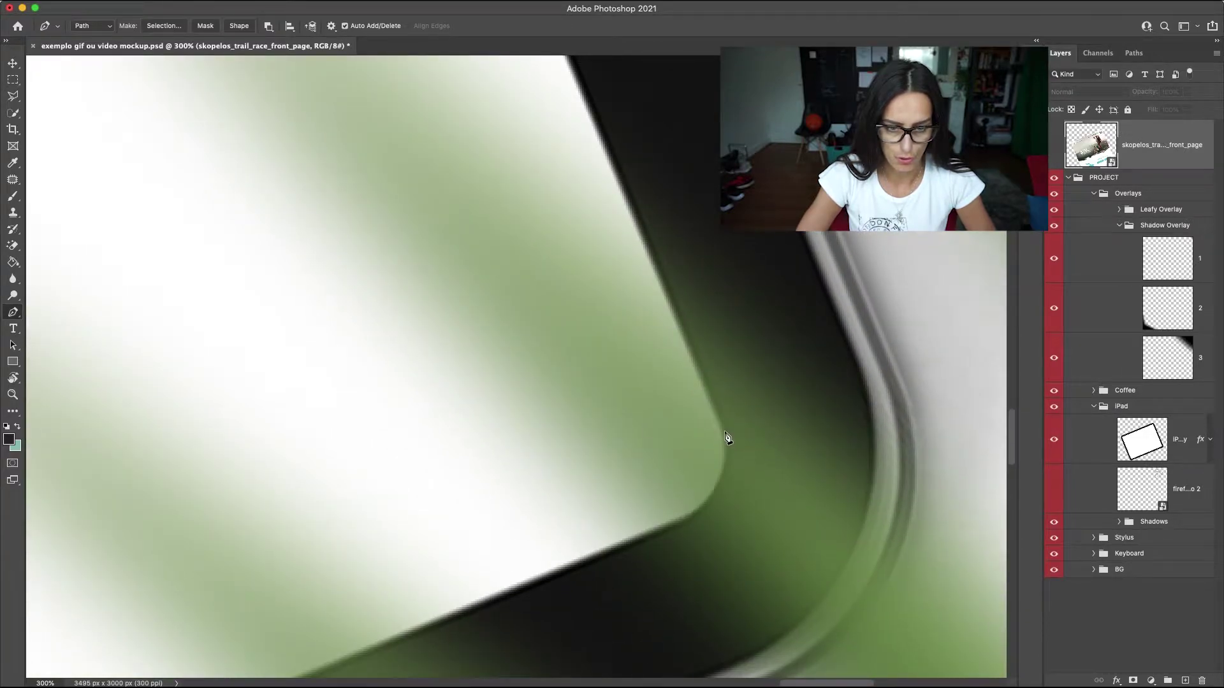
{"action": "left_click_drag", "start_coordinate": [723, 434], "coordinate": [727, 457]}
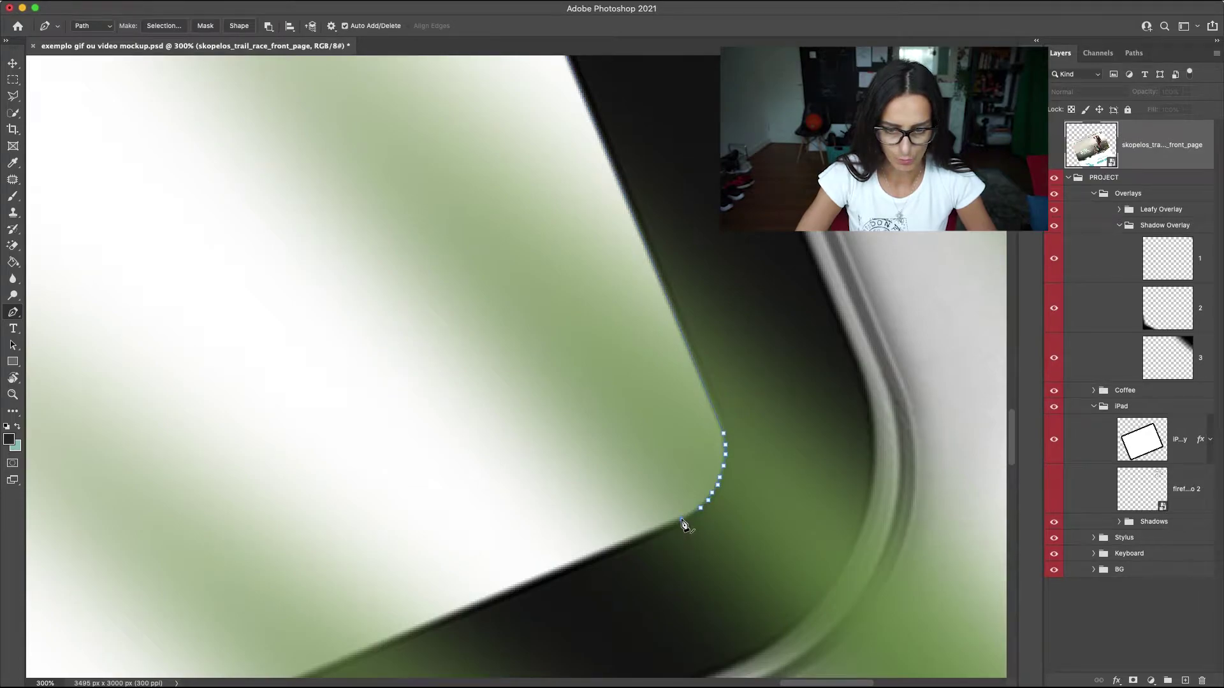
Add points along the screen's remaining inner edge, undo a stray point, and close the path.
{"action": "scroll", "coordinate": [682, 523], "scroll_direction": "left", "scroll_amount": 10}
{"action": "scroll", "coordinate": [682, 523], "scroll_direction": "down", "scroll_amount": 5}
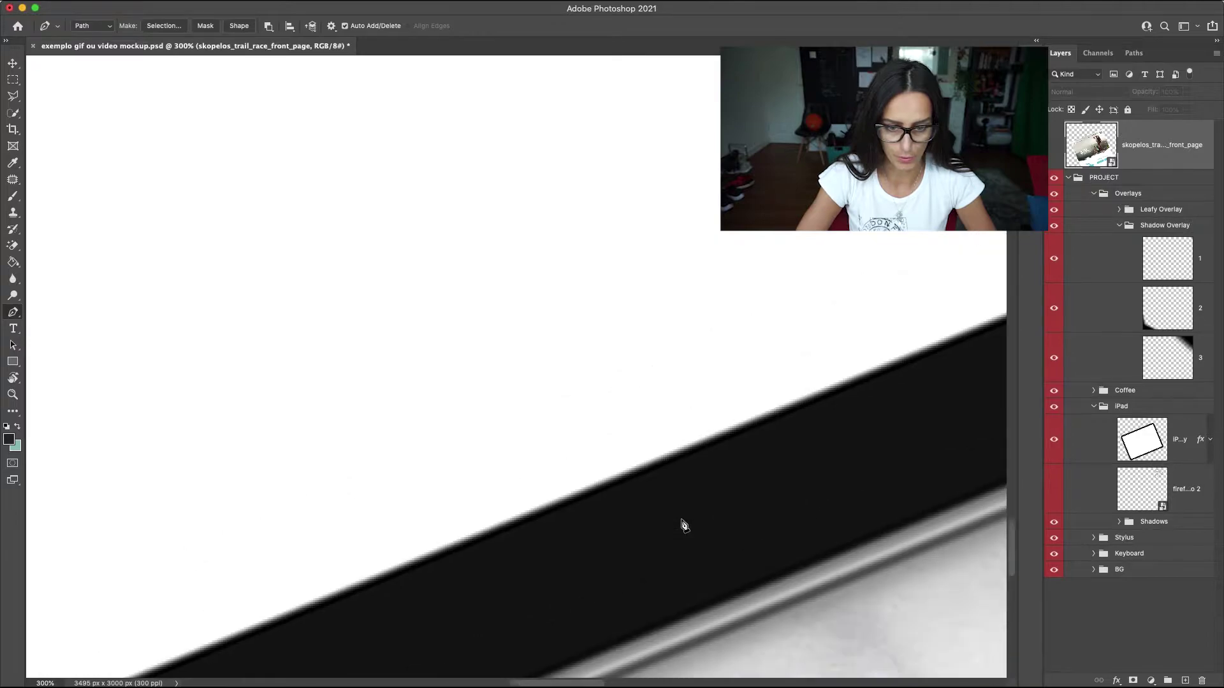
{"action": "scroll", "coordinate": [682, 523], "scroll_direction": "left", "scroll_amount": 3}
{"action": "scroll", "coordinate": [680, 519], "scroll_direction": "left", "scroll_amount": 10}
{"action": "scroll", "coordinate": [681, 520], "scroll_direction": "down", "scroll_amount": 5}
{"action": "scroll", "coordinate": [680, 521], "scroll_direction": "left", "scroll_amount": 3}
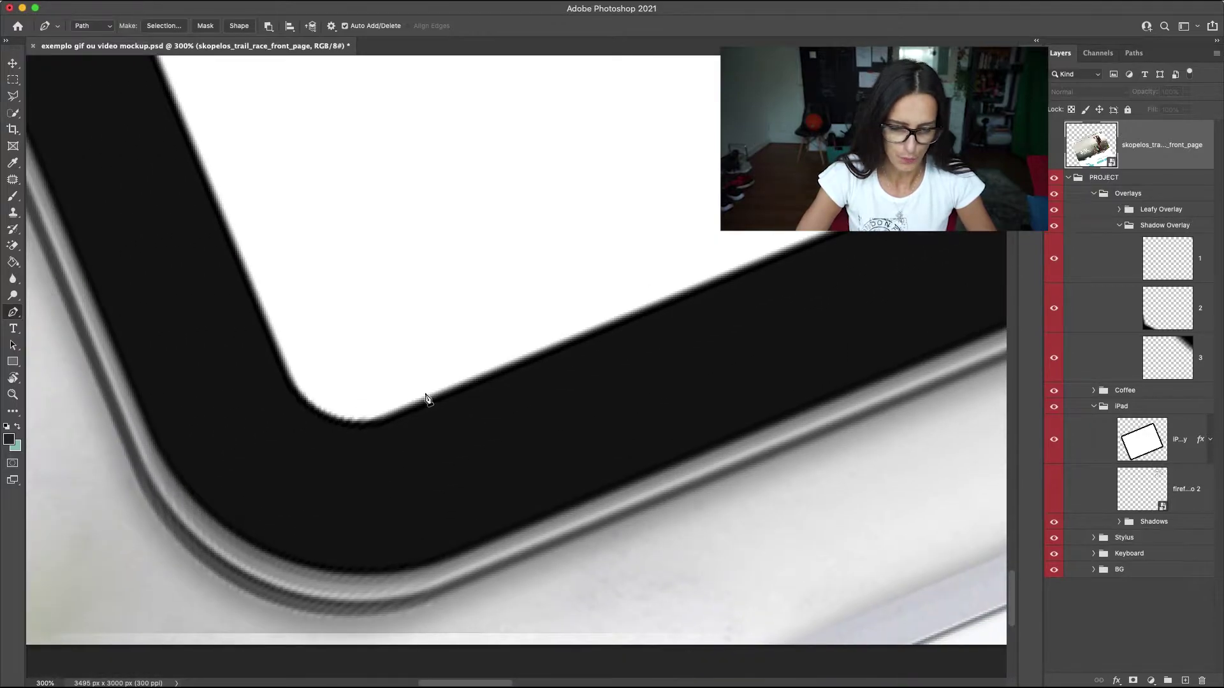
{"action": "left_click", "coordinate": [379, 419]}
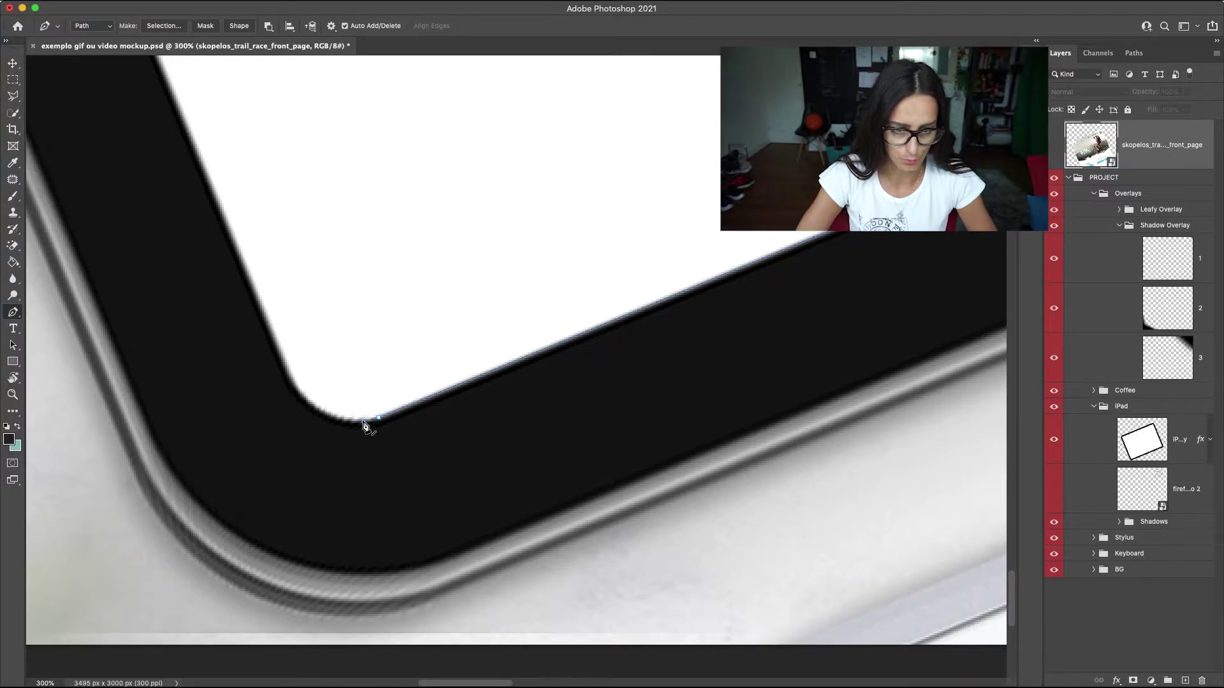
{"action": "left_click", "coordinate": [348, 420]}
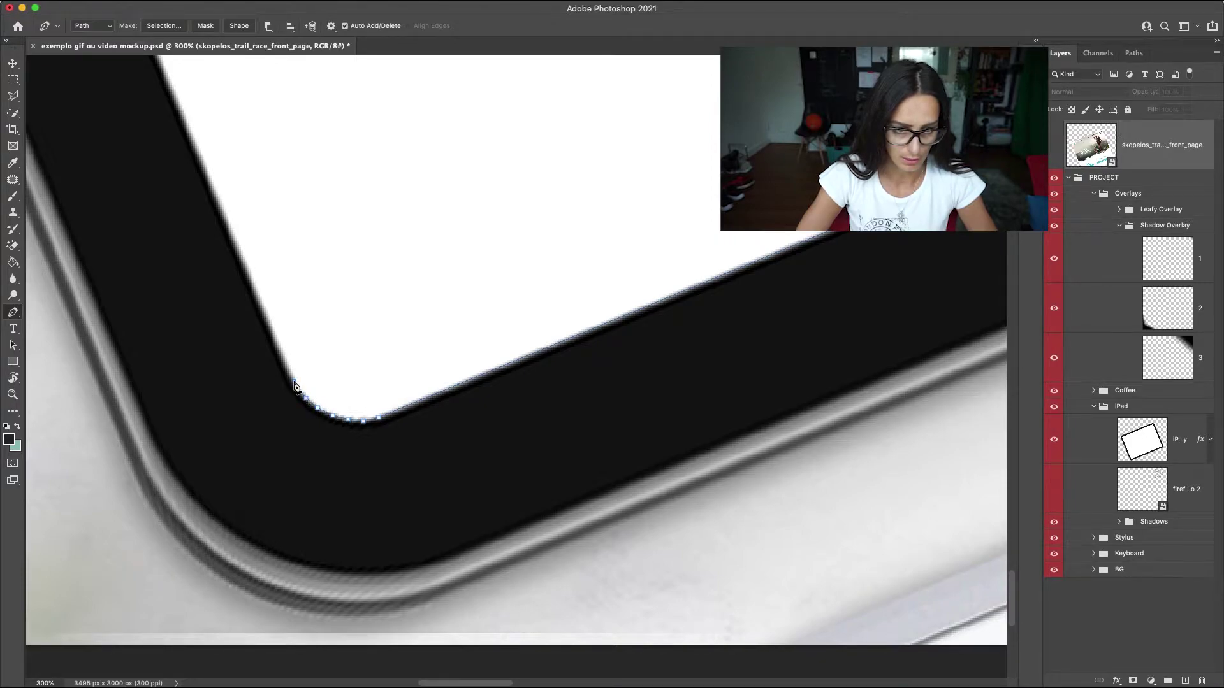
{"action": "scroll", "coordinate": [295, 387], "scroll_direction": "up", "scroll_amount": 3}
{"action": "scroll", "coordinate": [295, 387], "scroll_direction": "left", "scroll_amount": 4}
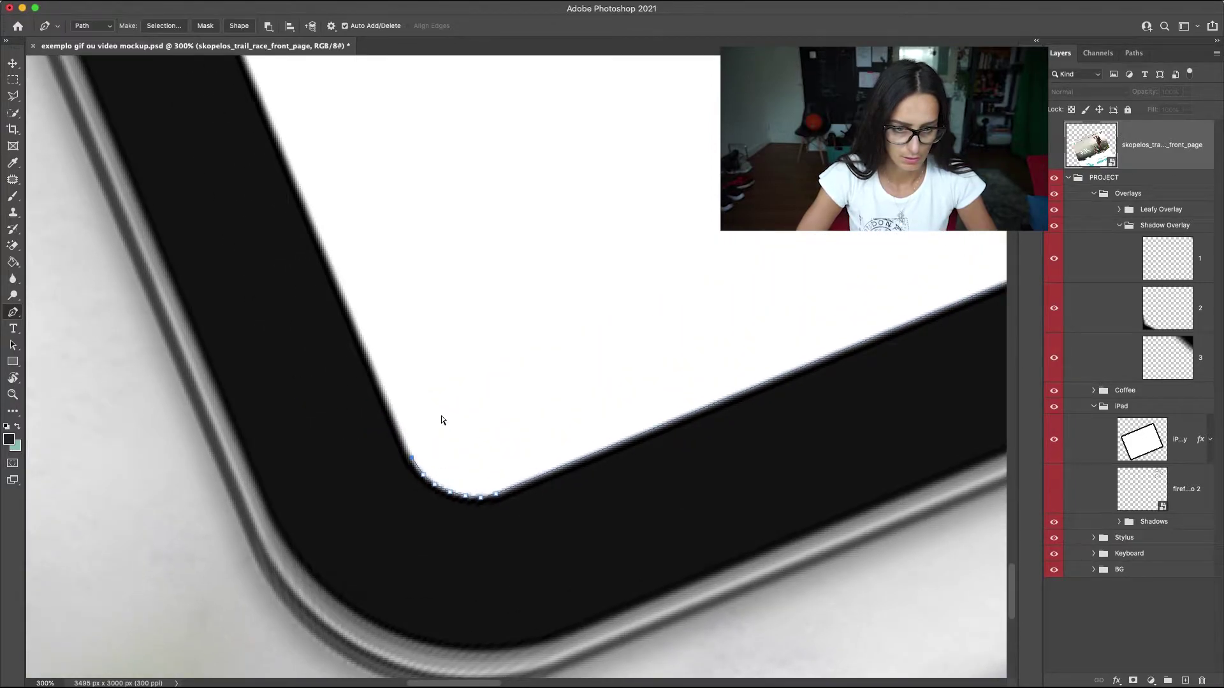
{"action": "key", "text": "super+z"}
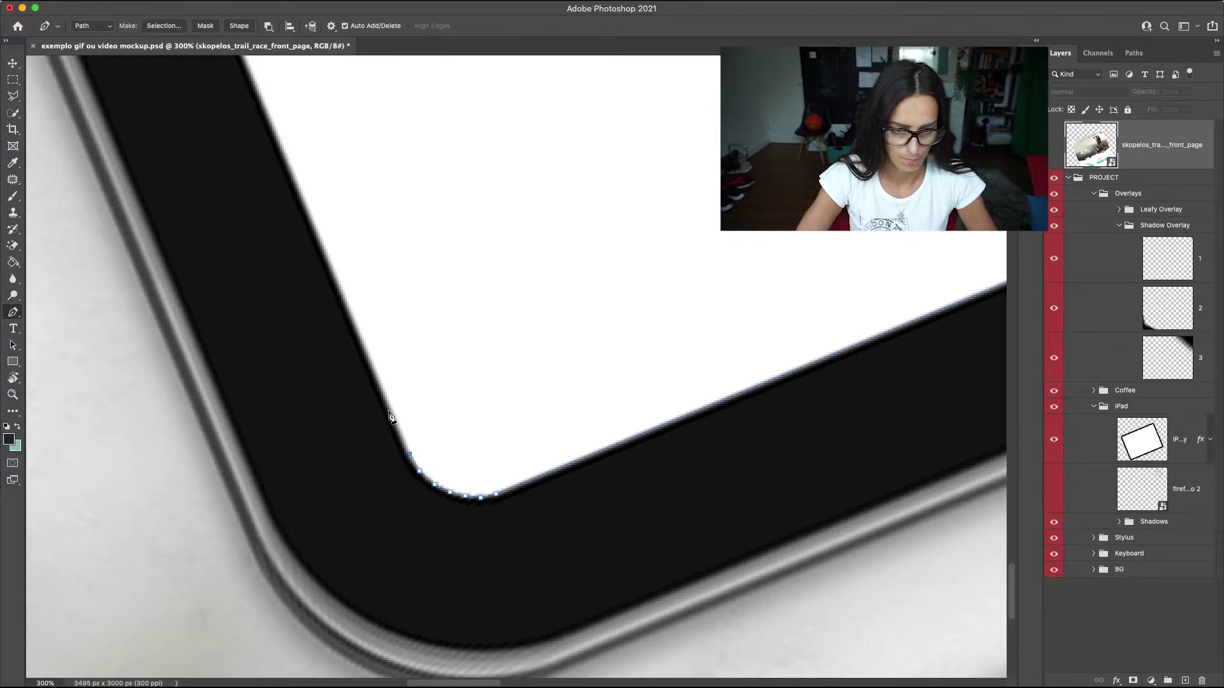
{"action": "scroll", "coordinate": [390, 416], "scroll_direction": "up", "scroll_amount": 5}
{"action": "scroll", "coordinate": [390, 415], "scroll_direction": "up", "scroll_amount": 5}
{"action": "scroll", "coordinate": [391, 416], "scroll_direction": "up", "scroll_amount": 5}
{"action": "scroll", "coordinate": [390, 416], "scroll_direction": "left", "scroll_amount": 4}
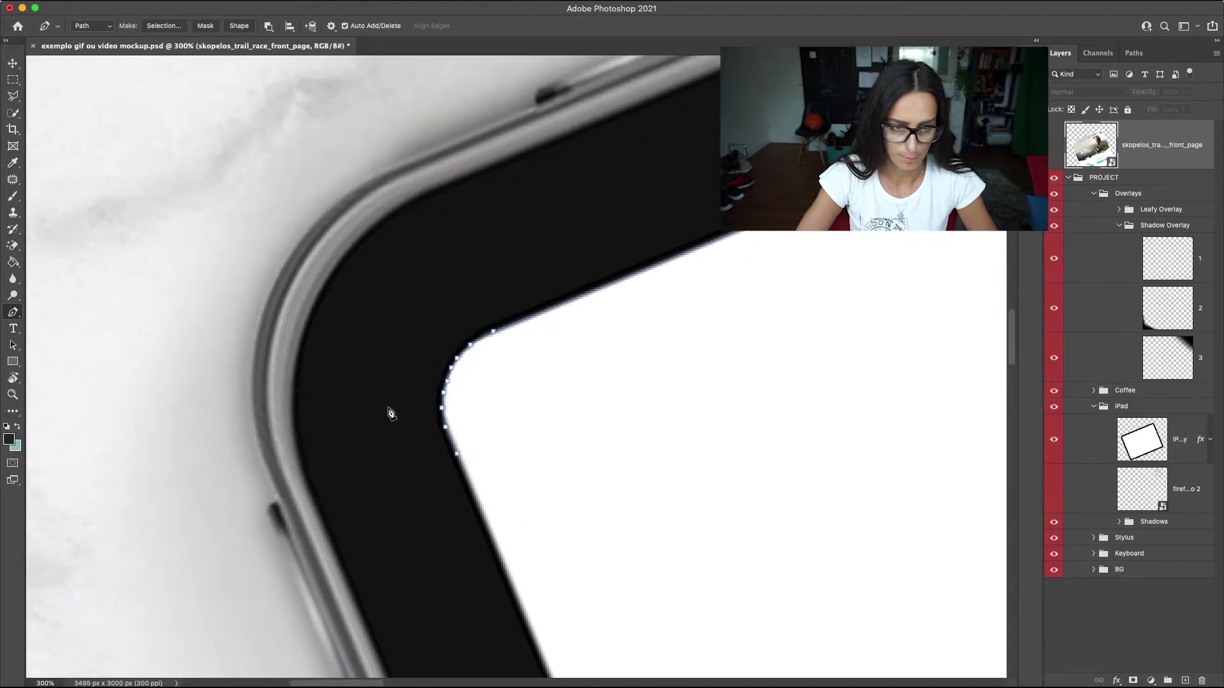
{"action": "left_click", "coordinate": [457, 460]}
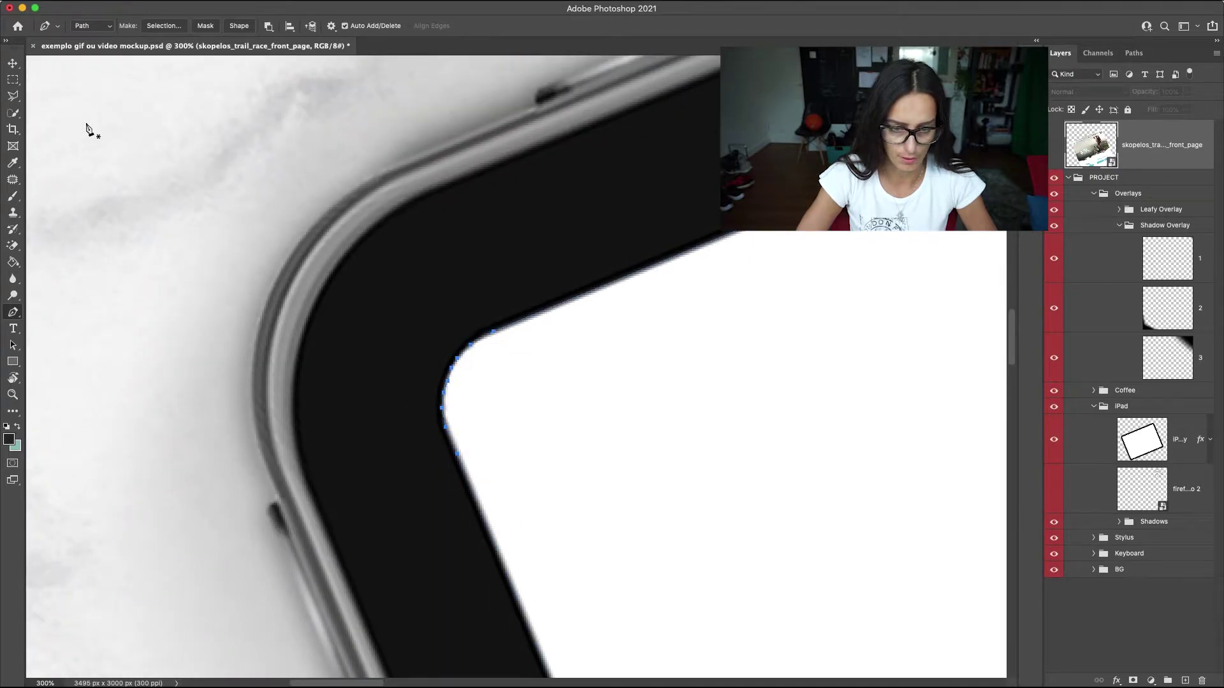
Convert the screen path into a selection with 1 px feather, then invert the selection.
{"action": "left_click", "coordinate": [164, 25]}
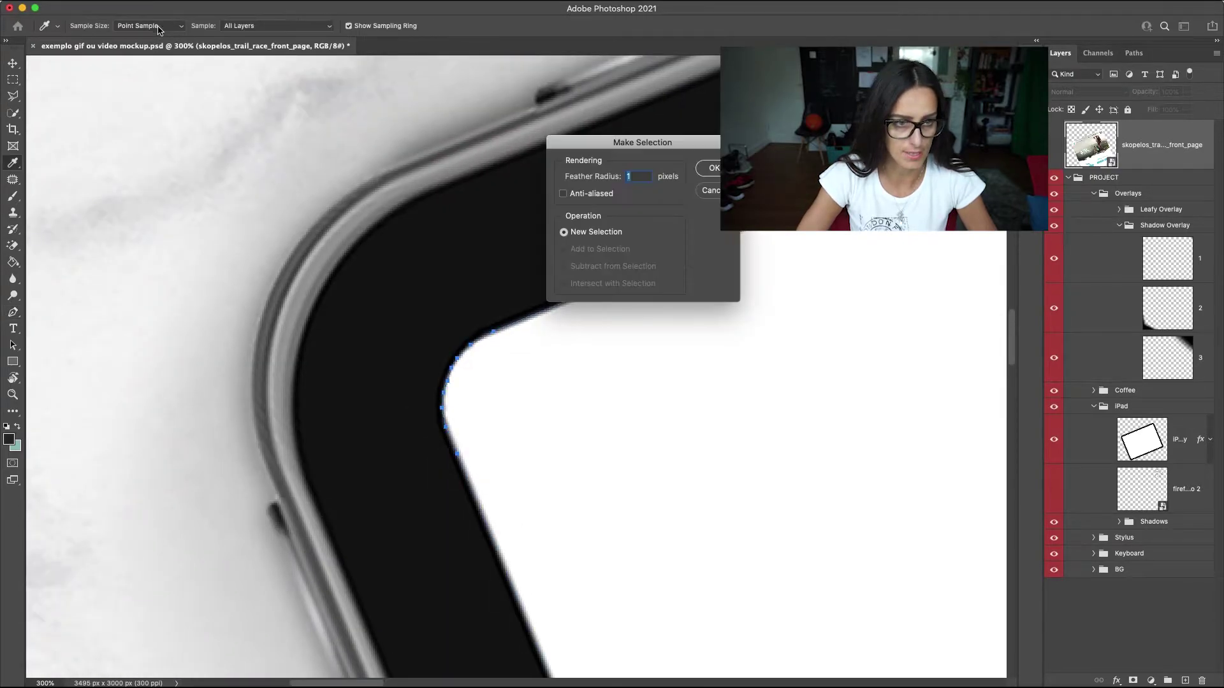
{"action": "left_click", "coordinate": [710, 168]}
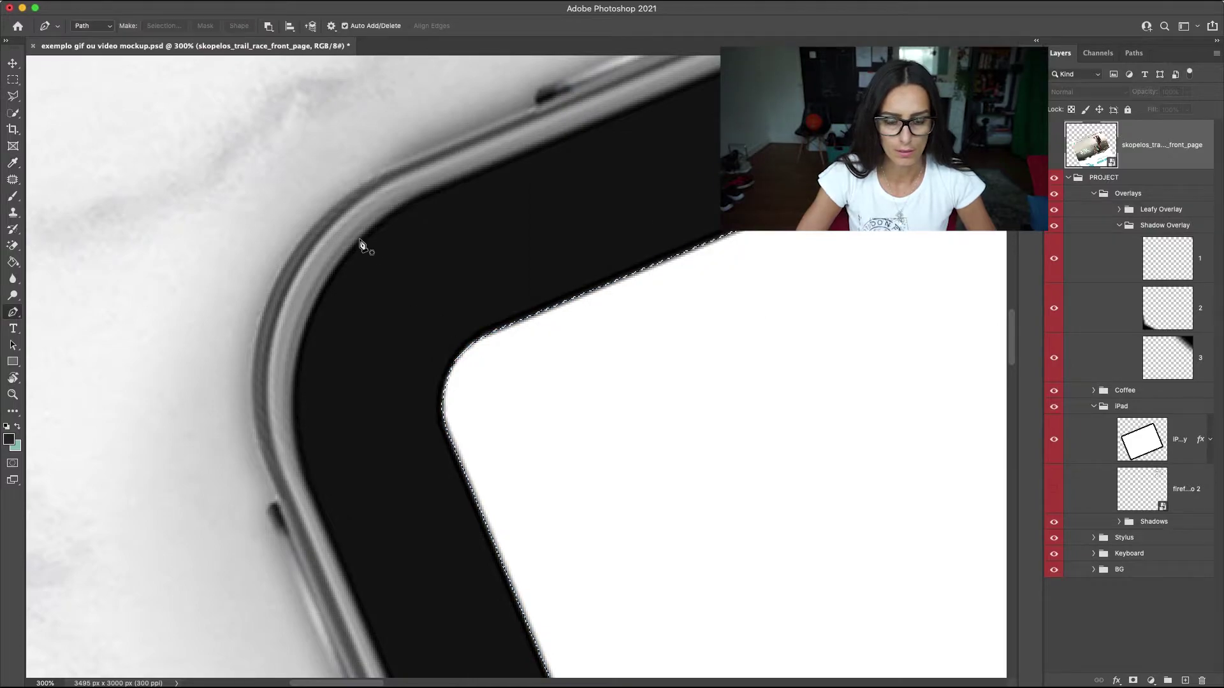
{"action": "key", "text": "l"}
{"action": "right_click", "coordinate": [649, 382]}
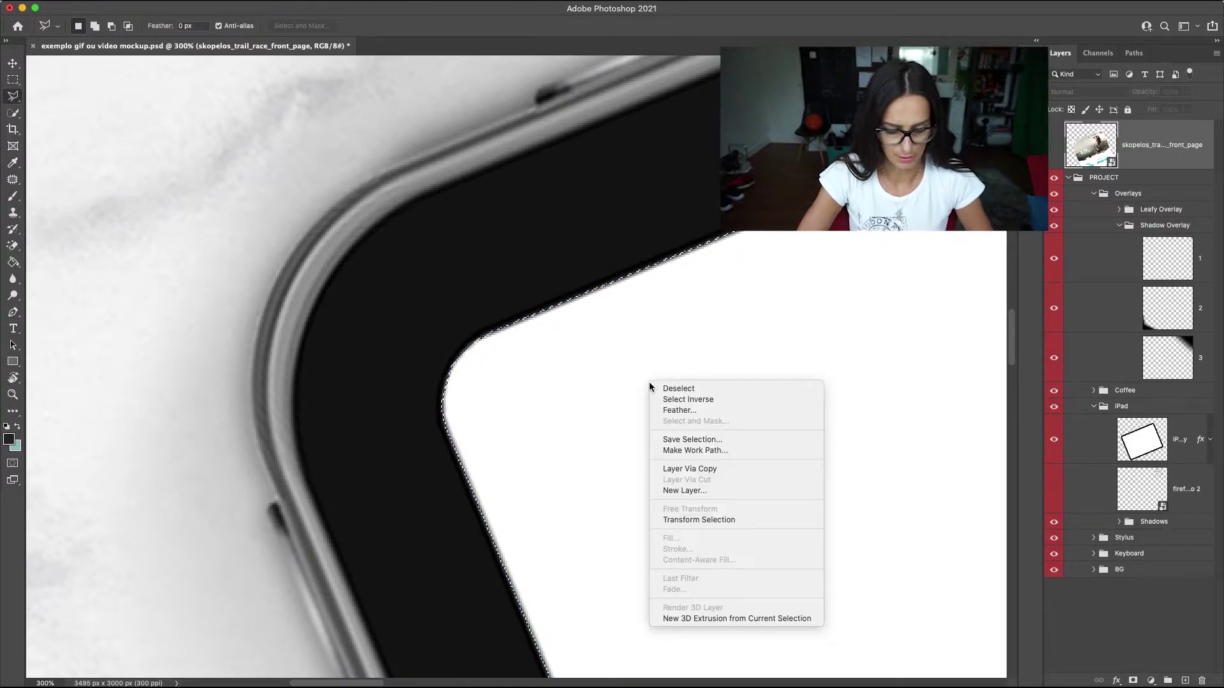
{"action": "left_click", "coordinate": [677, 400]}
{"action": "key", "text": "ctrl+minus"}
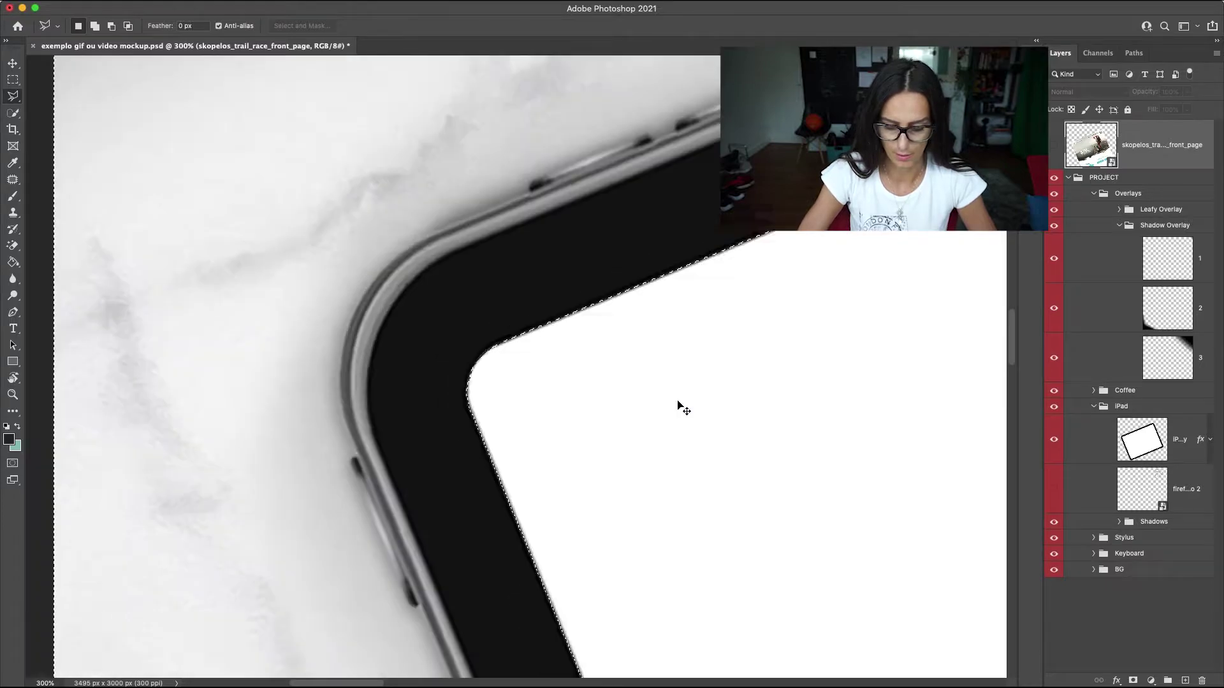
{"action": "key", "text": "ctrl+minus"}
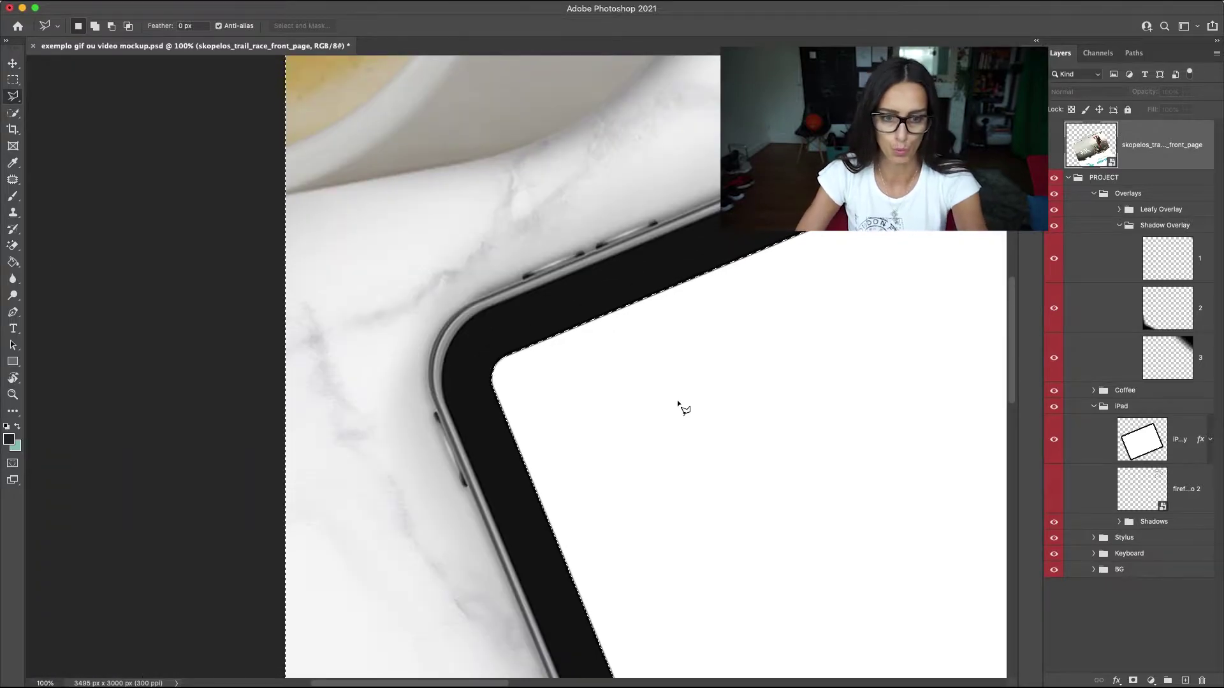
Try the Feather option, dismiss it, and invert the selection back to the screen area.
{"action": "right_click", "coordinate": [677, 401]}
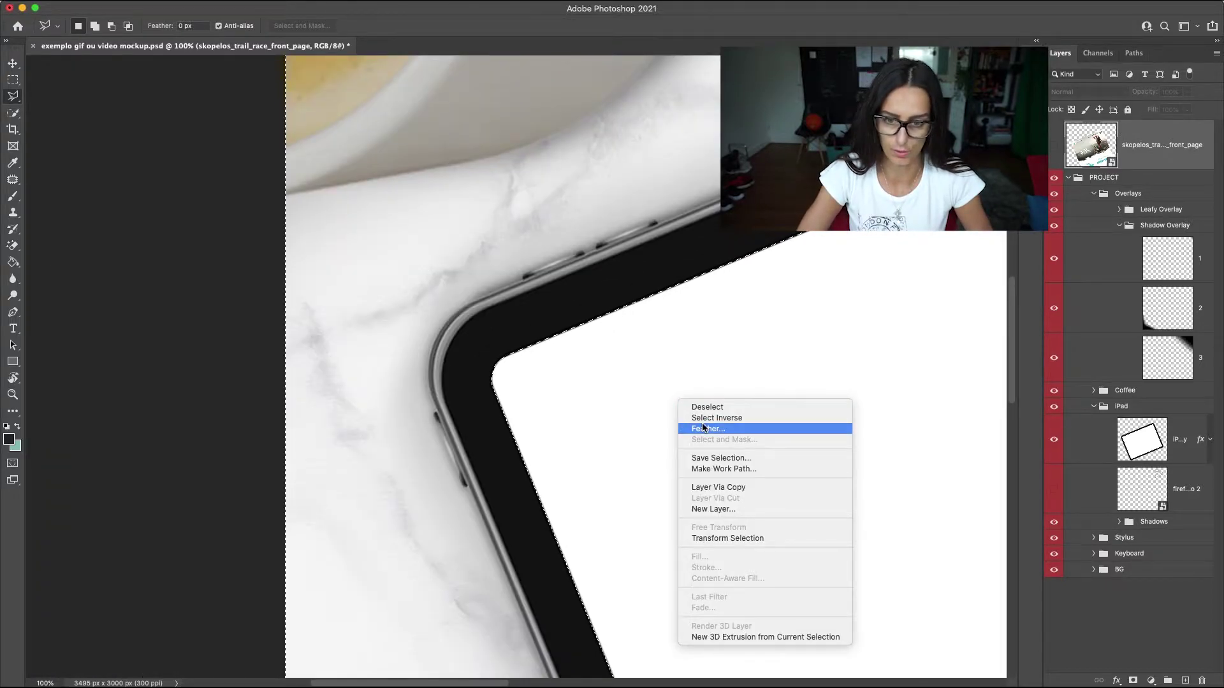
{"action": "left_click", "coordinate": [702, 422]}
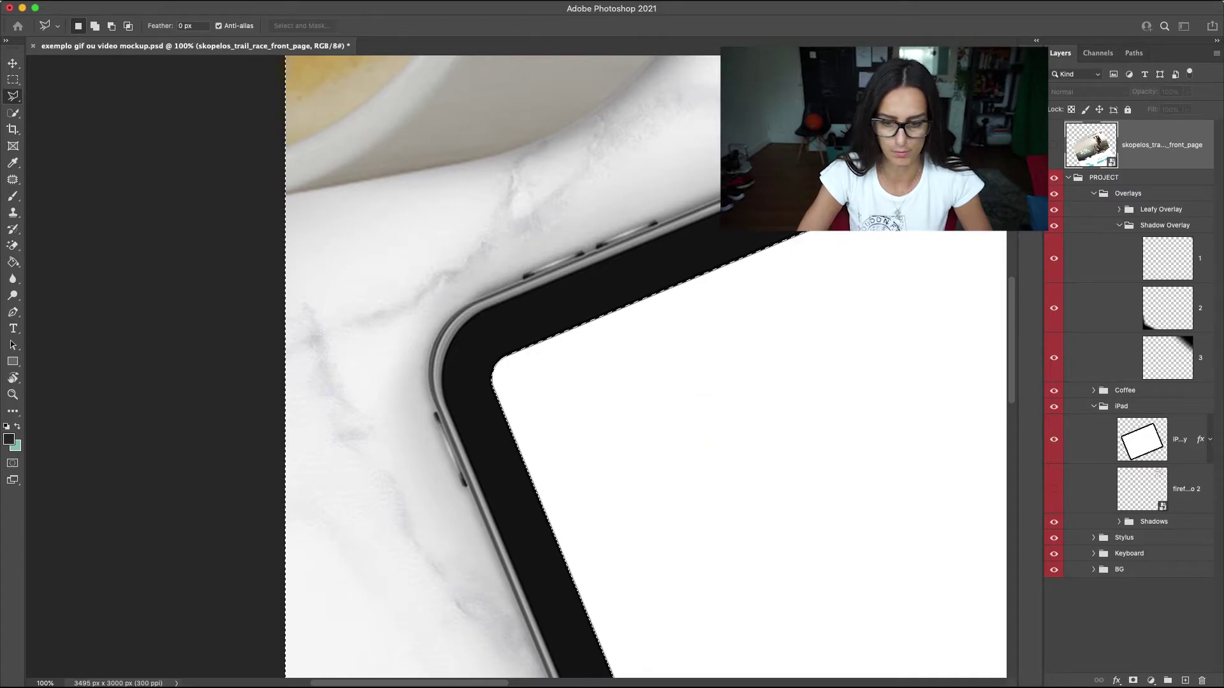
{"action": "left_click", "coordinate": [789, 461]}
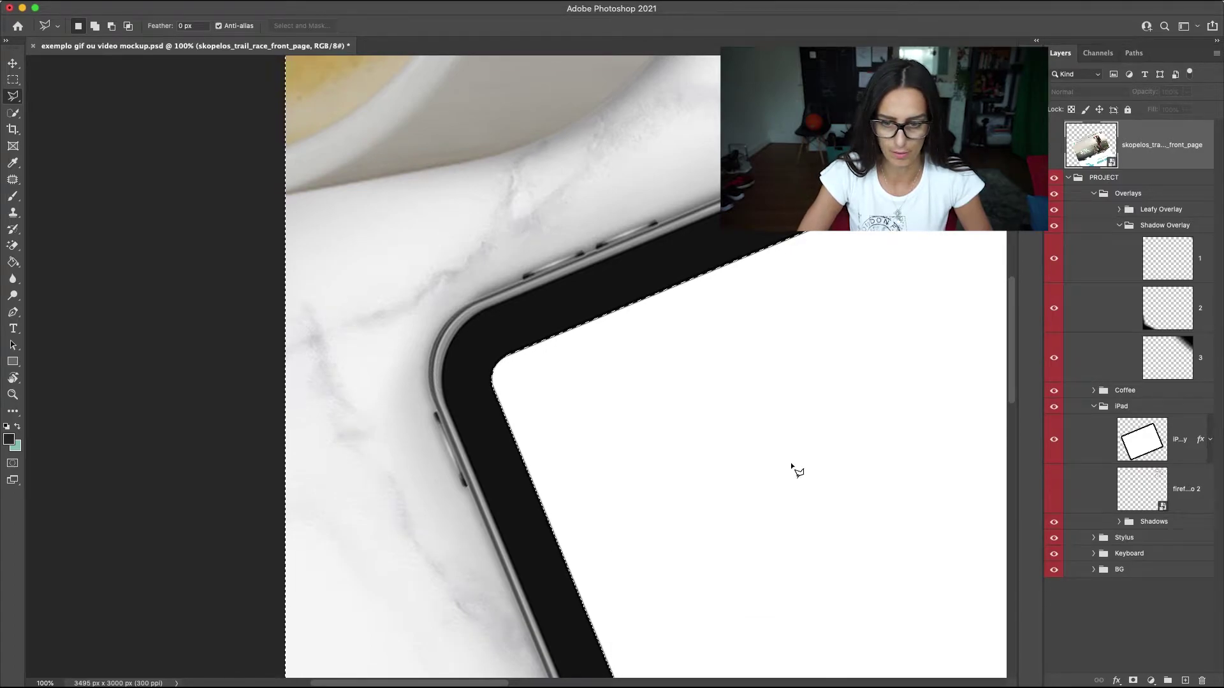
{"action": "right_click", "coordinate": [790, 461]}
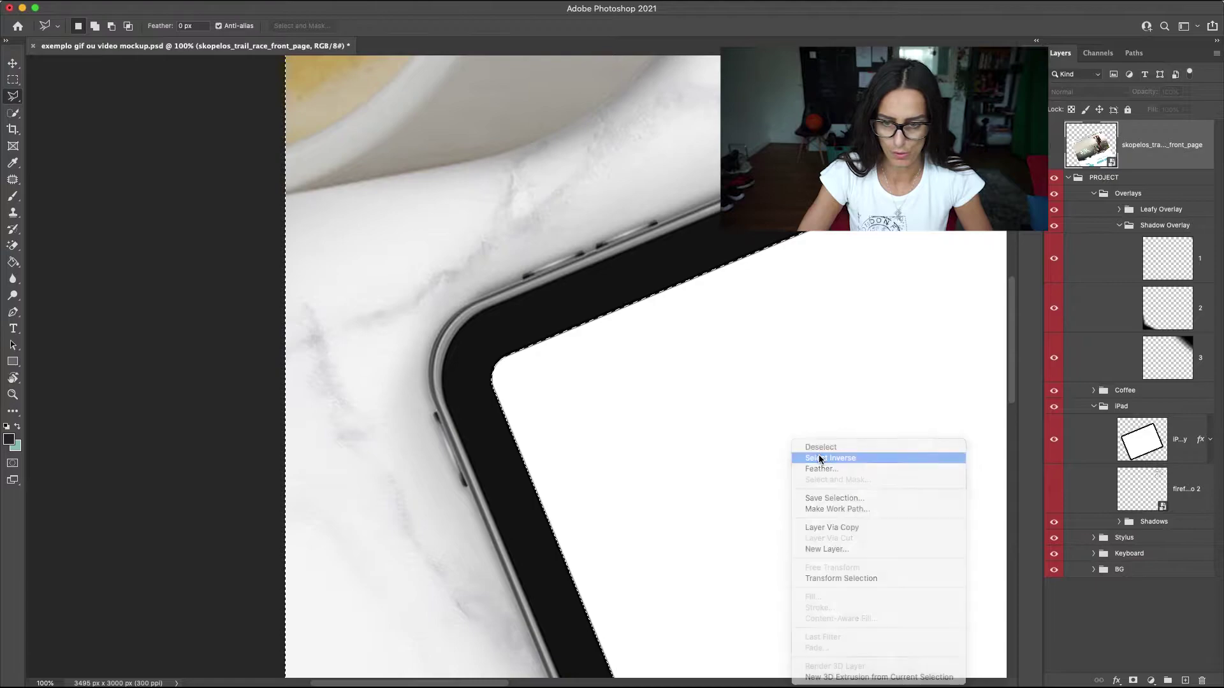
{"action": "left_click", "coordinate": [818, 456]}
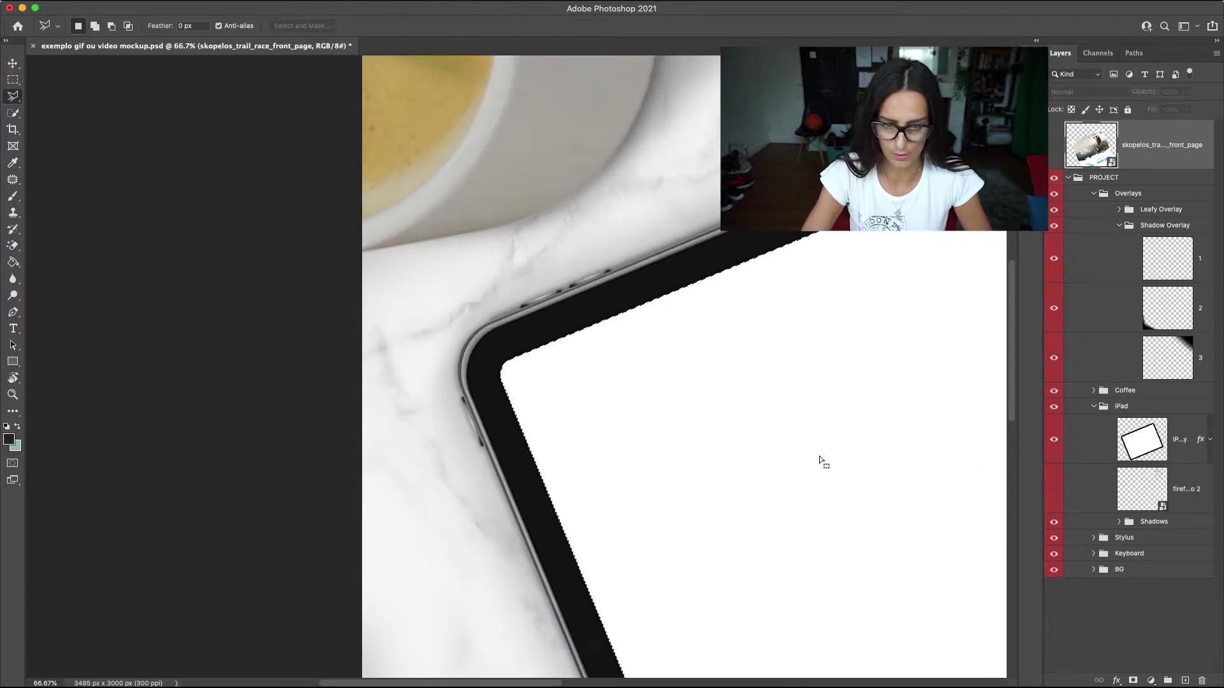
{"action": "key", "text": "ctrl+minus"}
{"action": "key", "text": "ctrl+minus"}
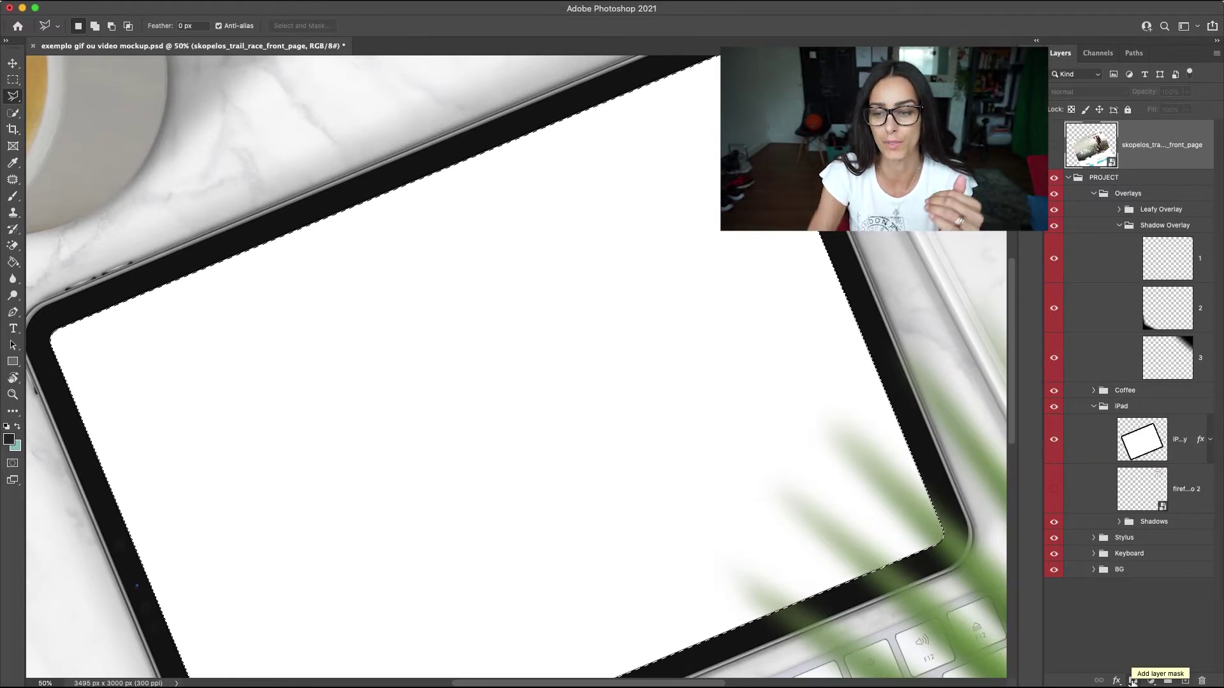
Add a layer mask to the skopelos layer from the screen selection and make the layer visible.
{"action": "left_click", "coordinate": [1132, 681]}
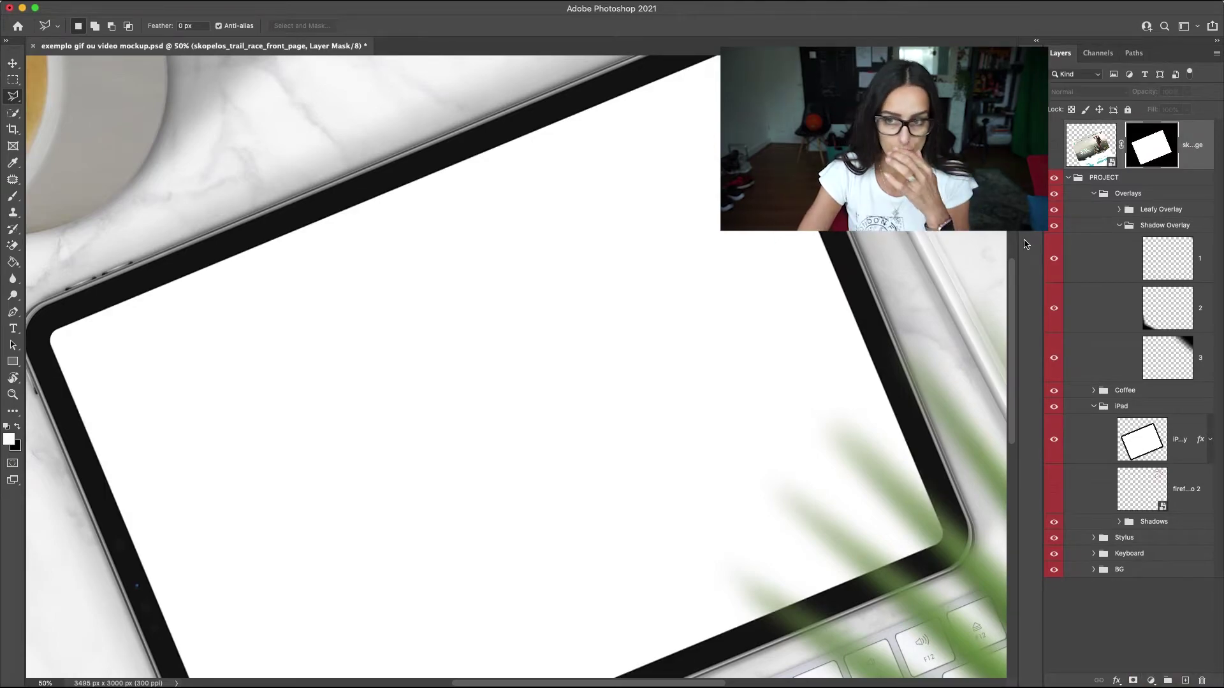
{"action": "left_click", "coordinate": [1054, 148]}
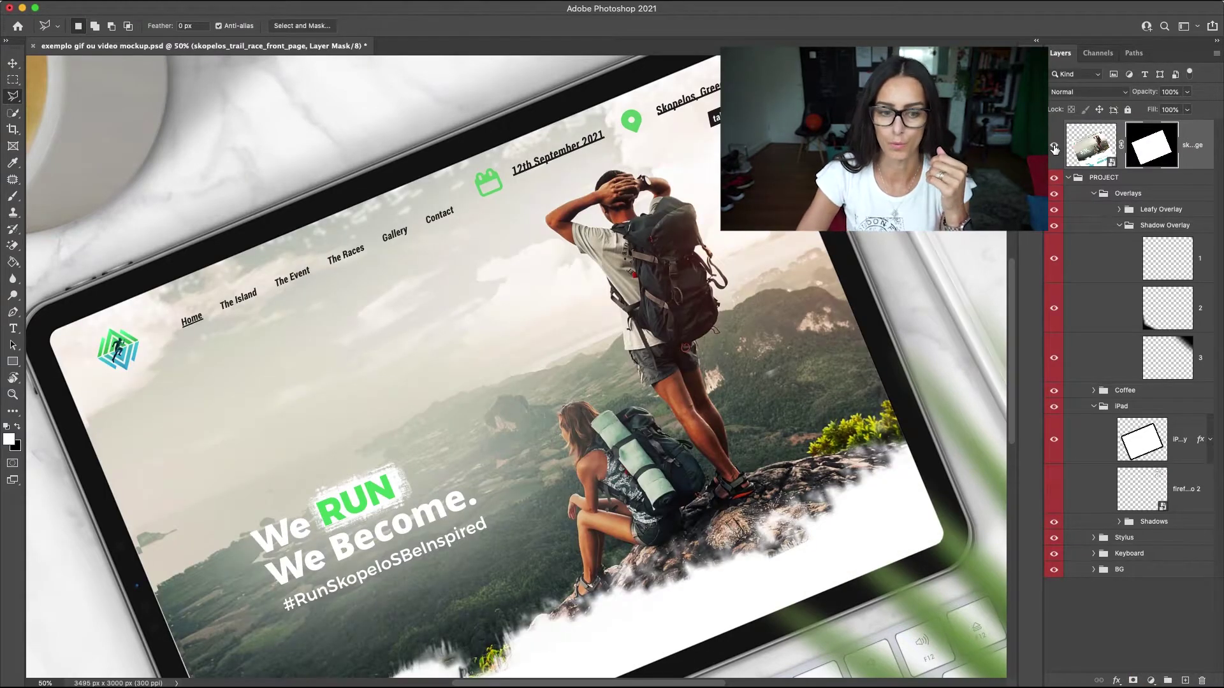
{"action": "key", "text": "ctrl+minus"}
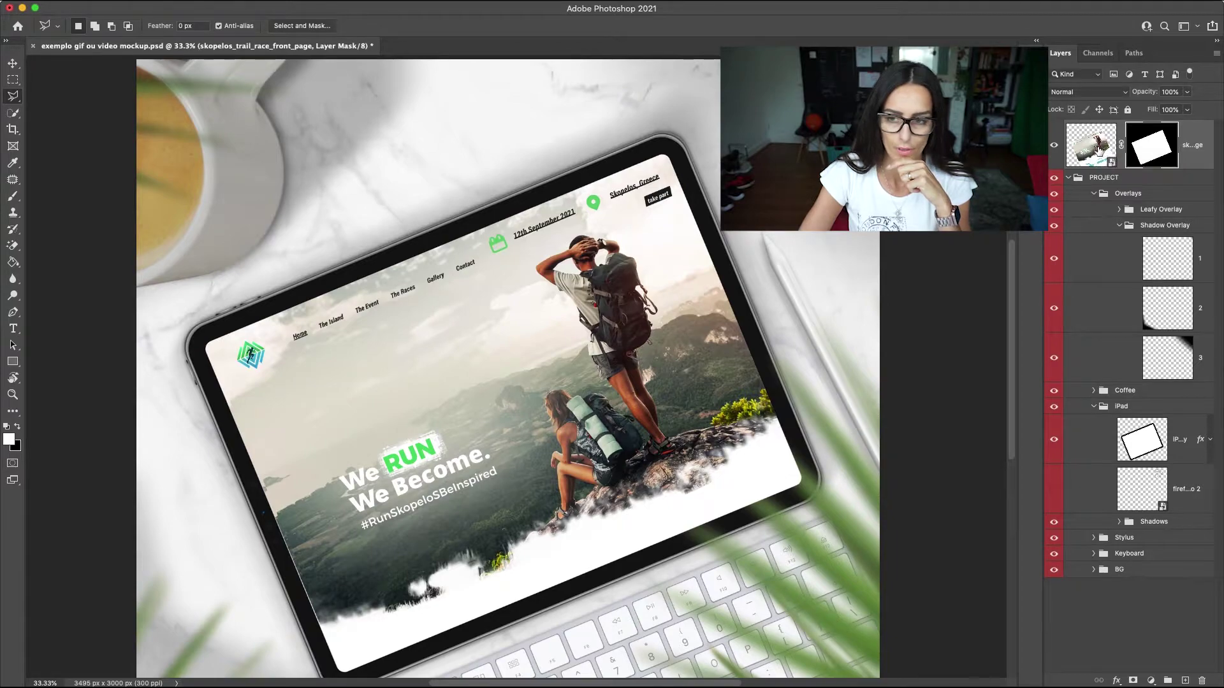
Scale the website screenshot up to about 100.32% with Free Transform and commit it.
{"action": "key", "text": "ctrl+t"}
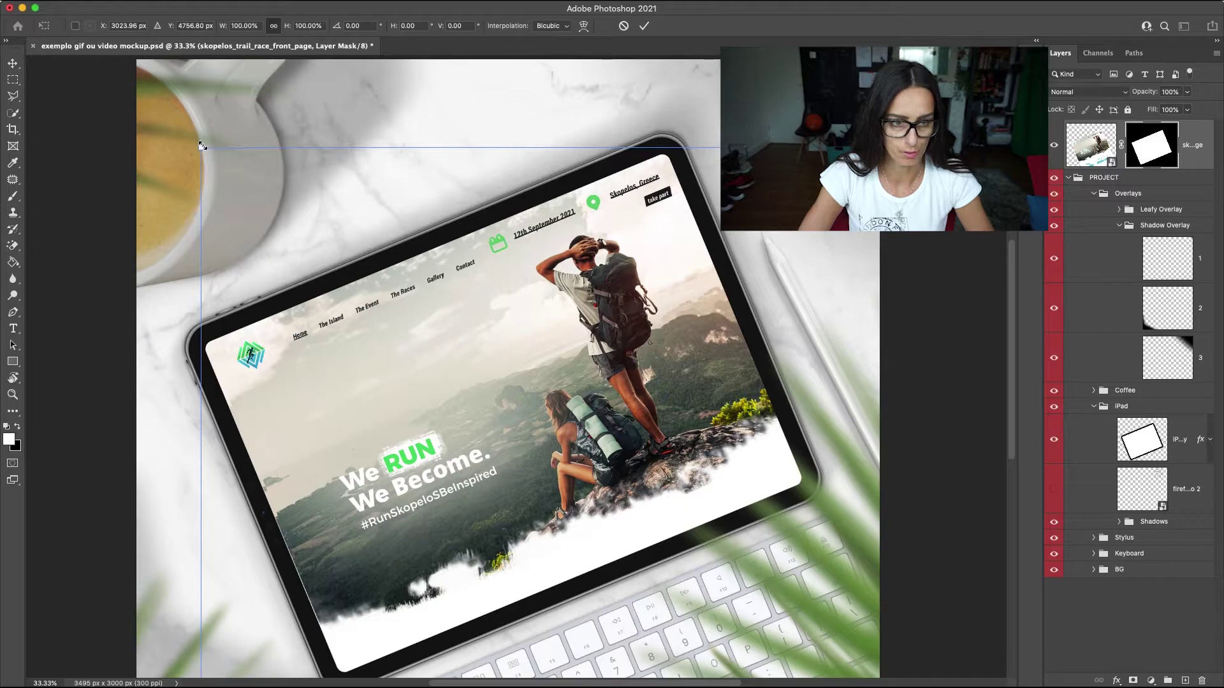
{"action": "left_click_drag", "start_coordinate": [197, 143], "coordinate": [194, 141]}
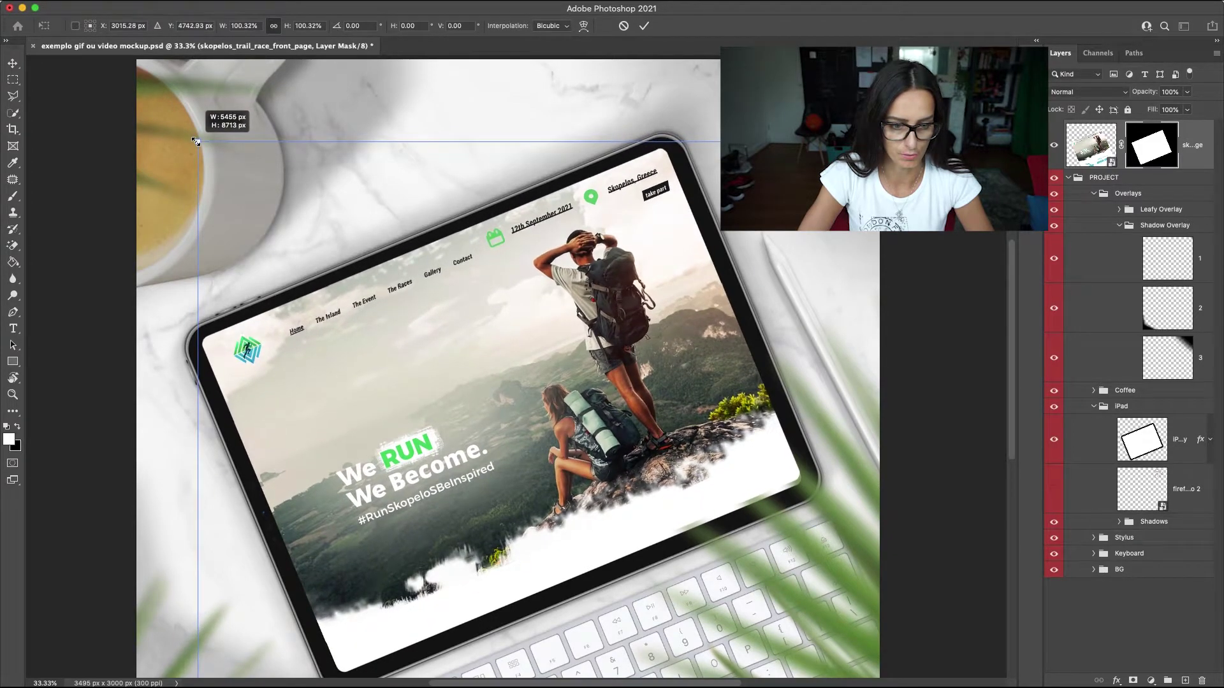
{"action": "left_click_drag", "start_coordinate": [194, 140], "coordinate": [196, 141]}
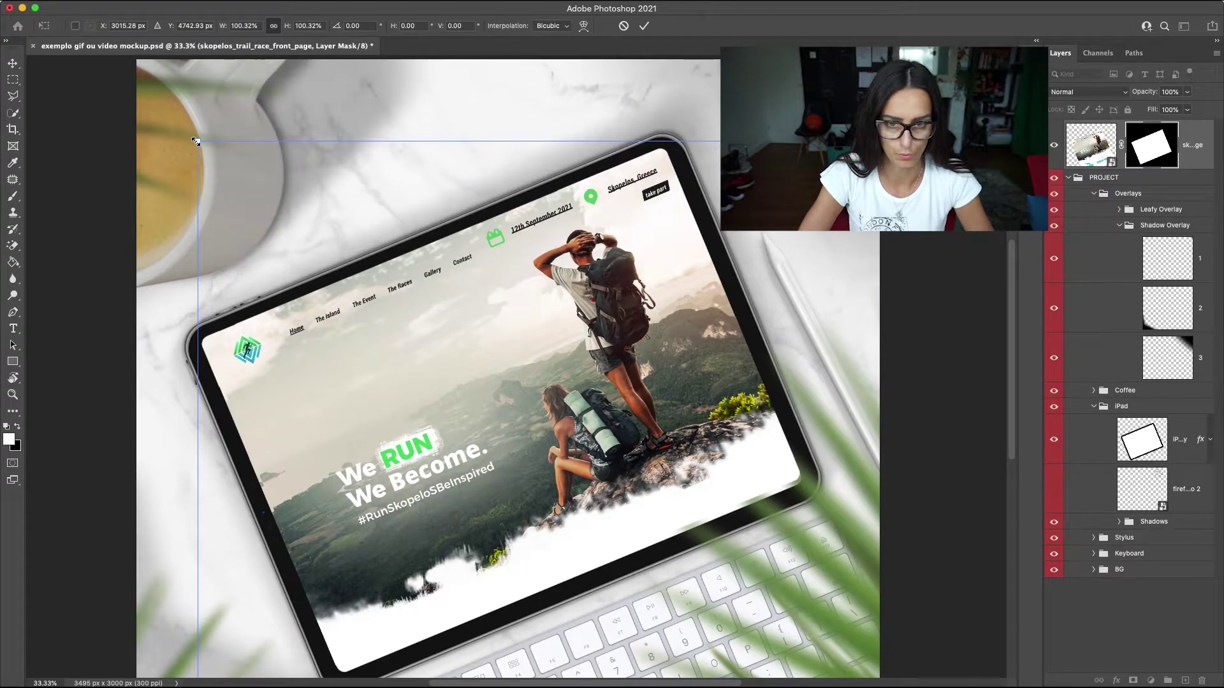
{"action": "key", "text": "Return"}
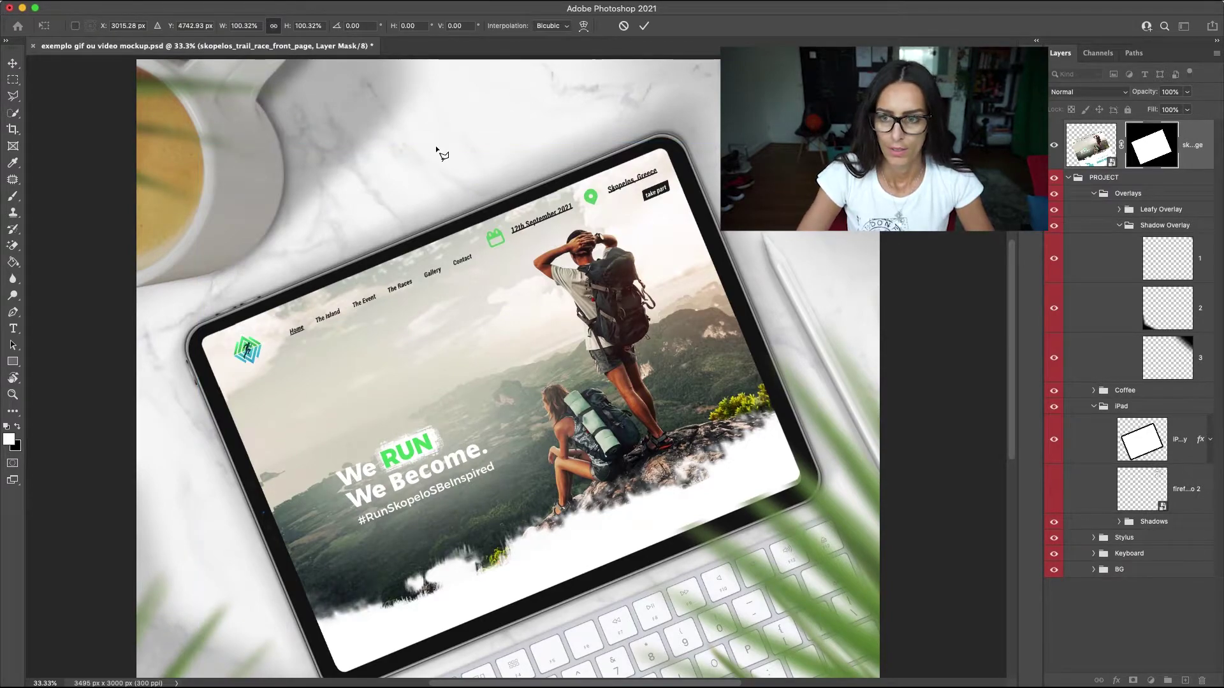
{"action": "key", "text": "l"}
{"action": "key", "text": "v"}
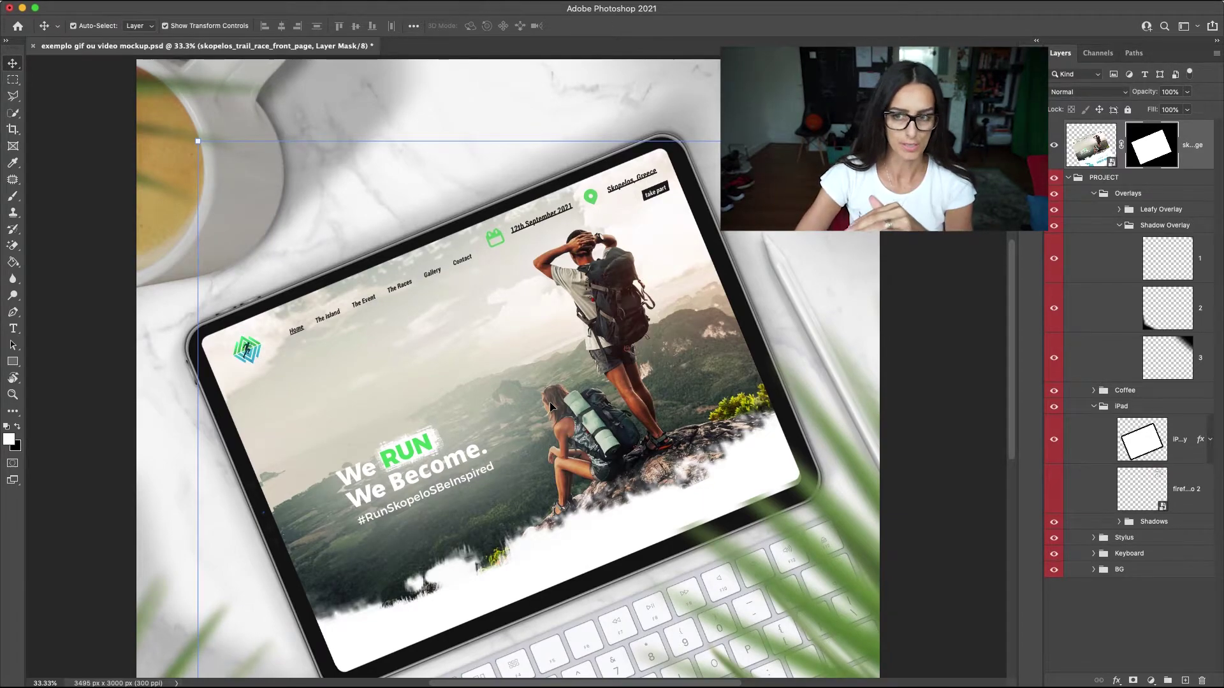
Drag the website screenshot around the iPad screen, then undo back to its fitted position.
{"action": "mouse_move", "coordinate": [550, 406]}
{"action": "left_mouse_down"}
{"action": "mouse_move", "coordinate": [678, 360]}
{"action": "mouse_move", "coordinate": [656, 358]}
{"action": "left_mouse_up"}
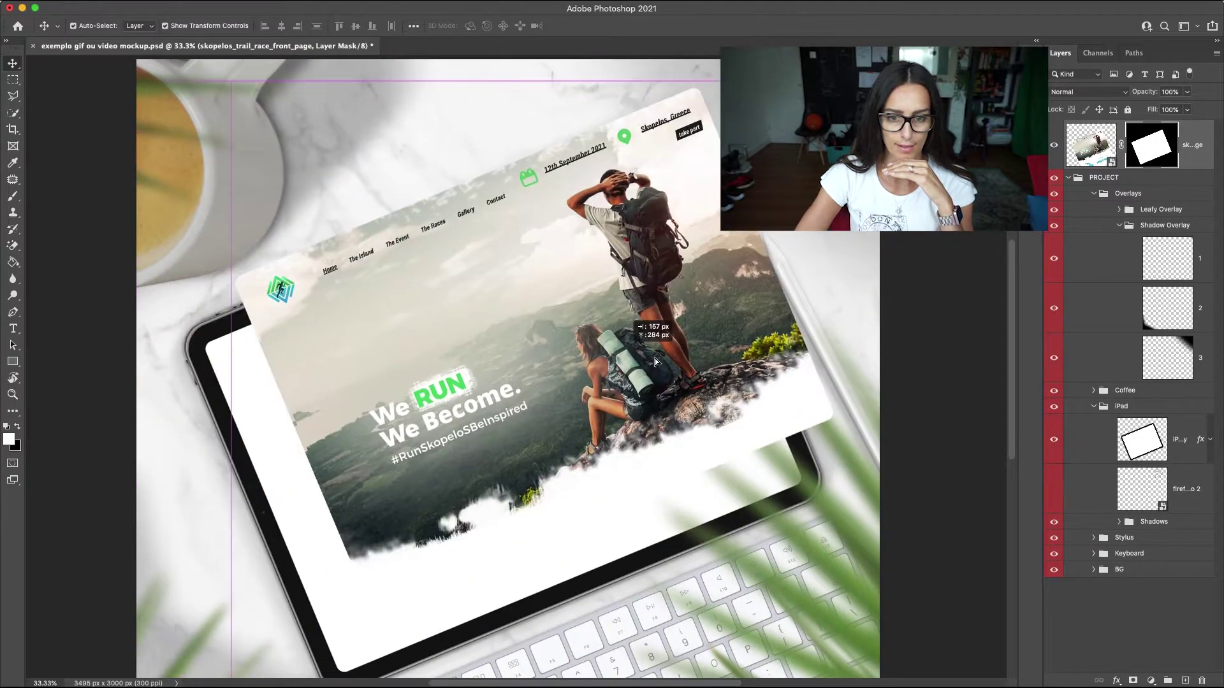
{"action": "left_click_drag", "start_coordinate": [655, 358], "coordinate": [469, 453]}
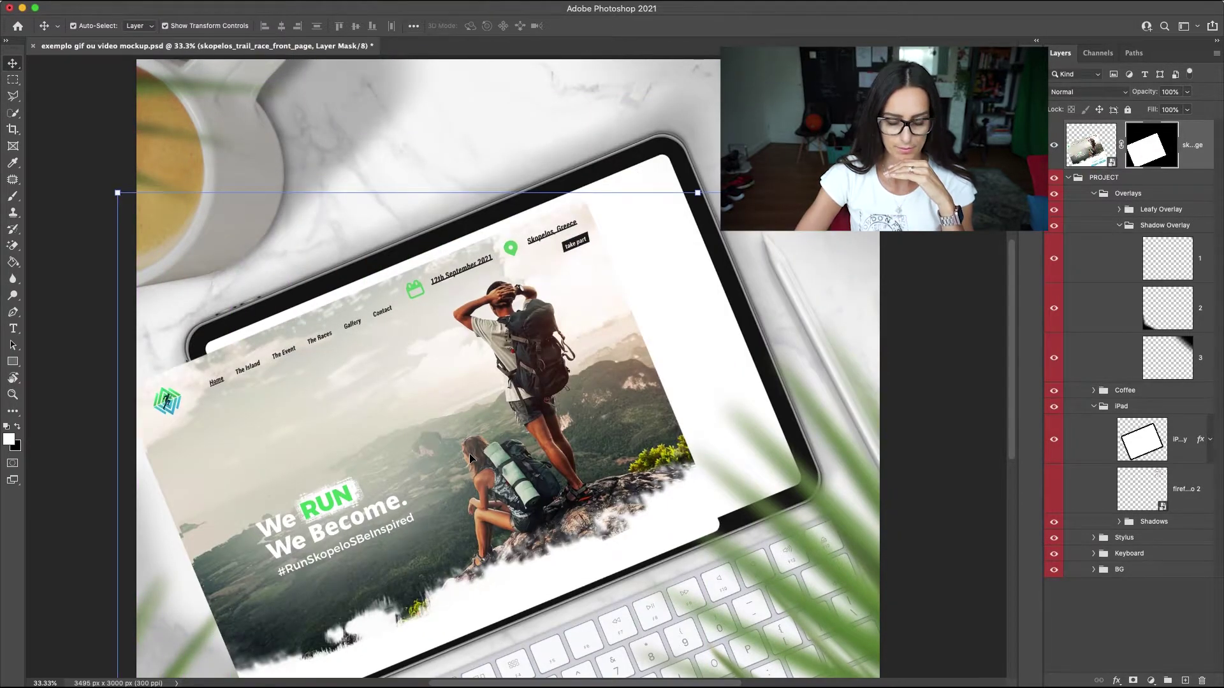
{"action": "key", "text": "ctrl+z"}
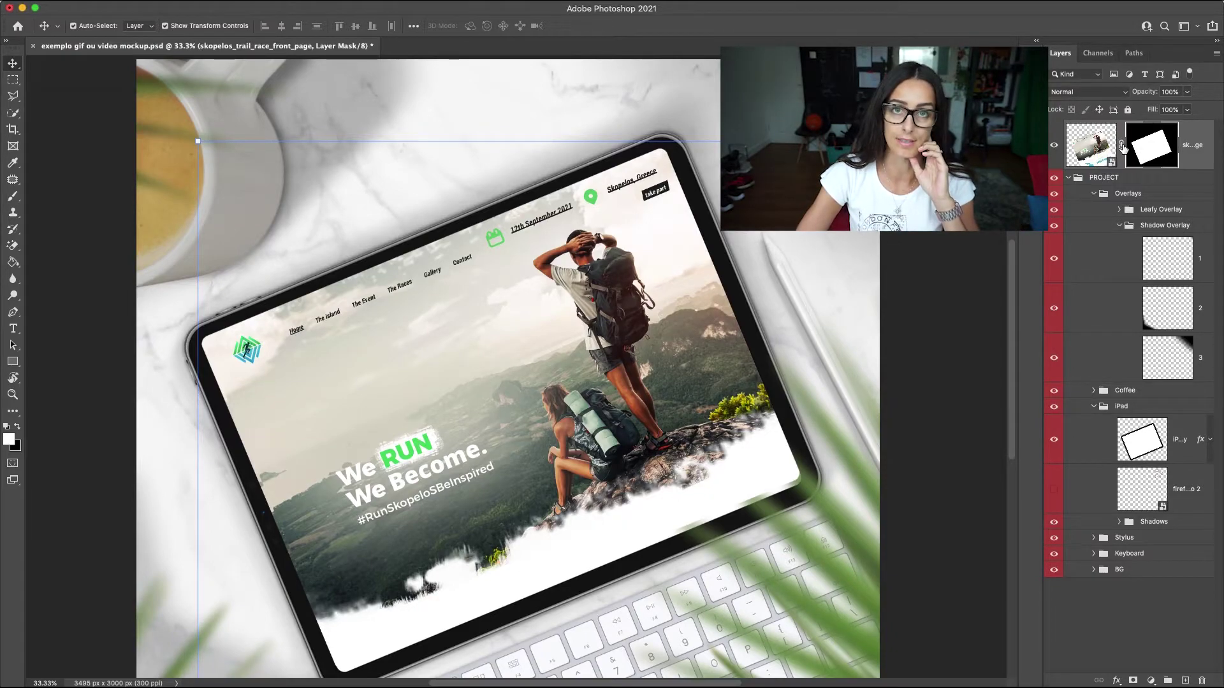
Unlink the layer mask and test sliding the webpage inside it, restoring its original framing.
{"action": "left_click", "coordinate": [1122, 148]}
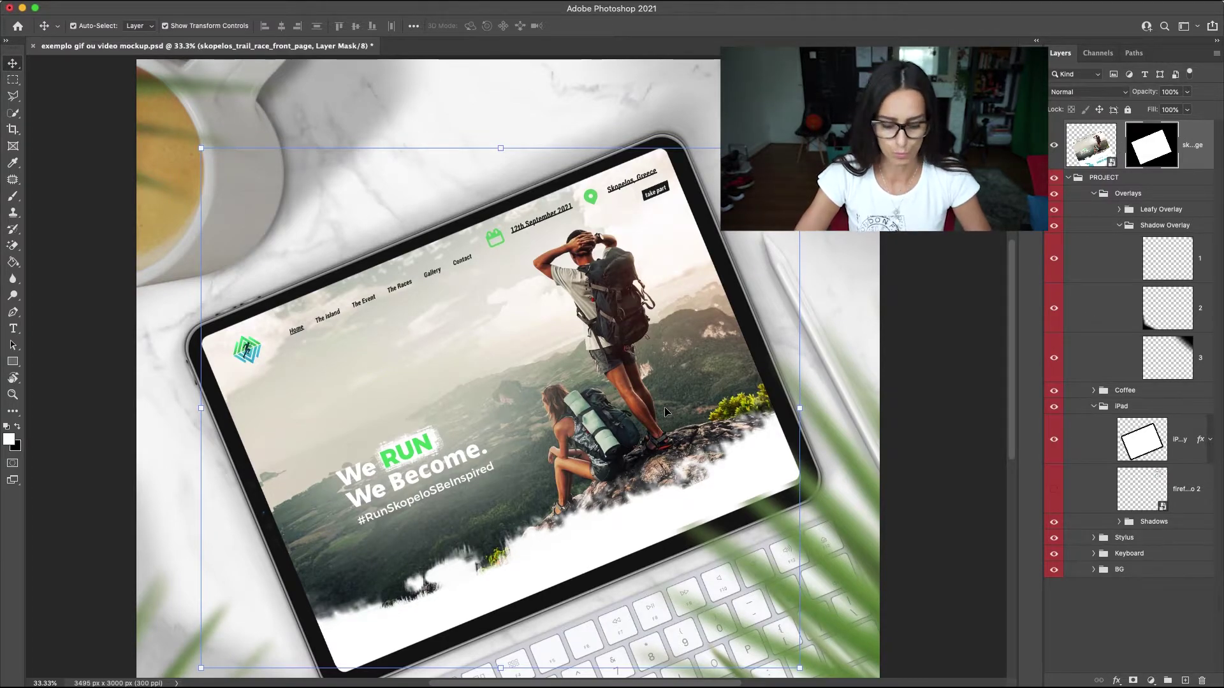
{"action": "mouse_move", "coordinate": [664, 411]}
{"action": "left_mouse_down"}
{"action": "mouse_move", "coordinate": [623, 517]}
{"action": "mouse_move", "coordinate": [719, 425]}
{"action": "left_mouse_up"}
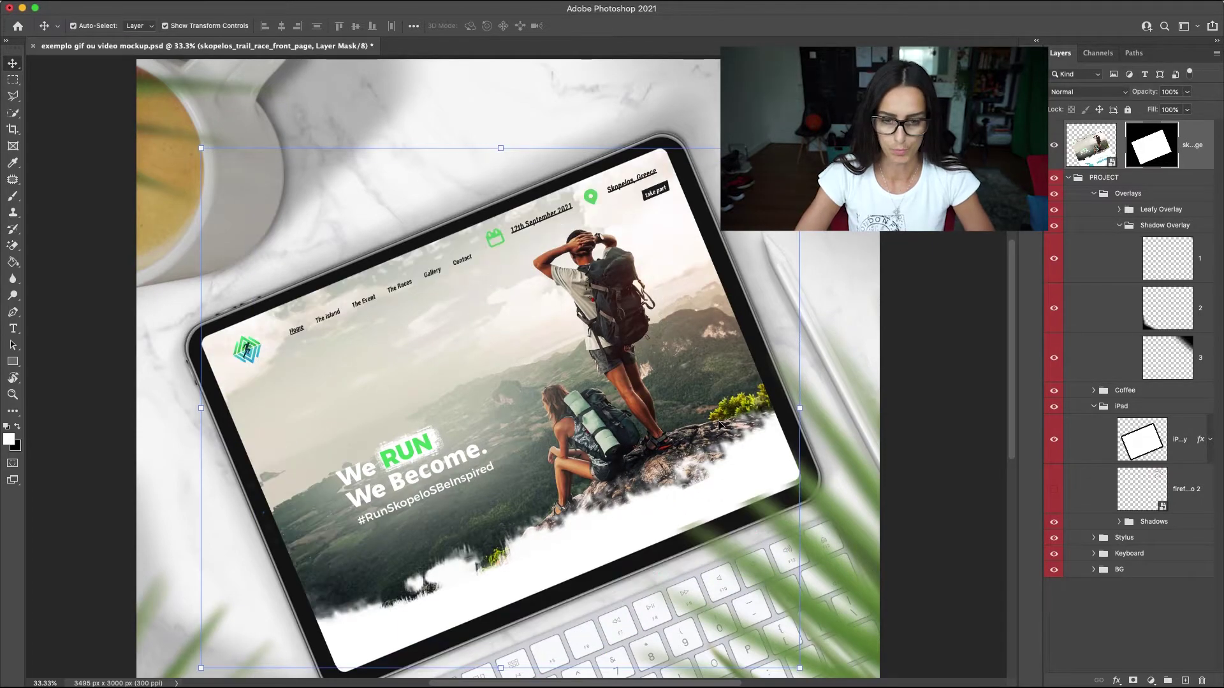
{"action": "left_click", "coordinate": [1093, 149]}
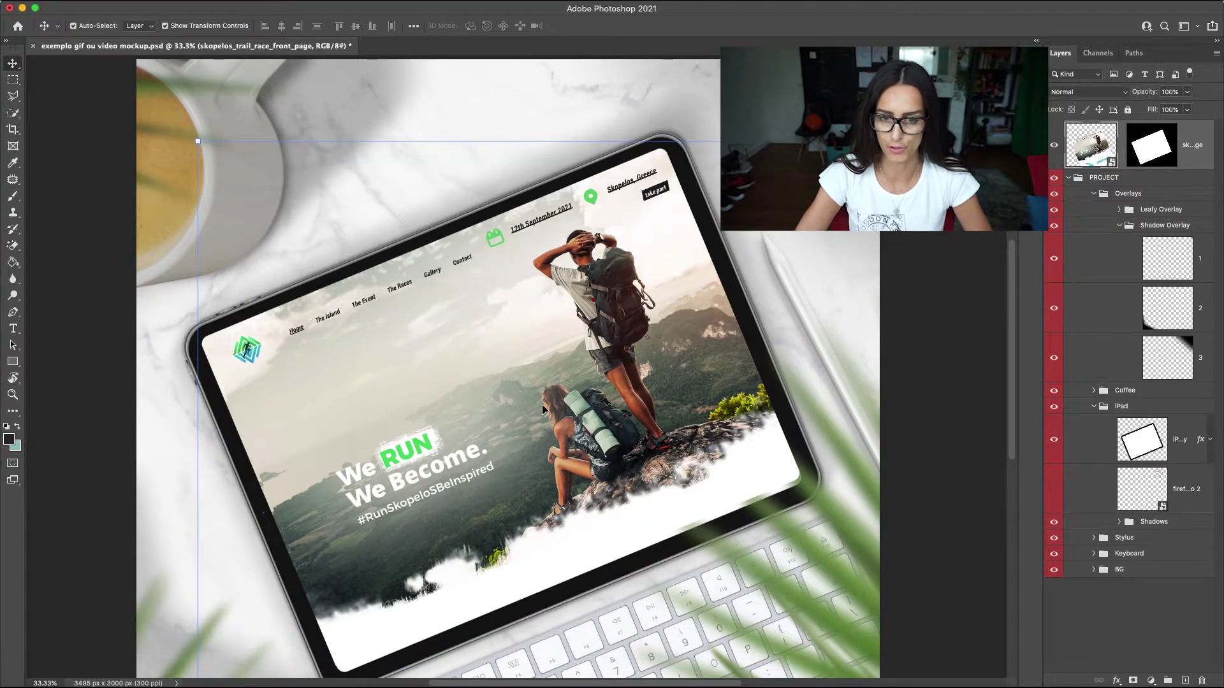
{"action": "left_click_drag", "start_coordinate": [542, 404], "coordinate": [459, 488]}
{"action": "mouse_move", "coordinate": [441, 551]}
{"action": "left_mouse_down"}
{"action": "mouse_move", "coordinate": [742, 372]}
{"action": "mouse_move", "coordinate": [410, 603]}
{"action": "left_mouse_up"}
{"action": "key", "text": "ctrl+z"}
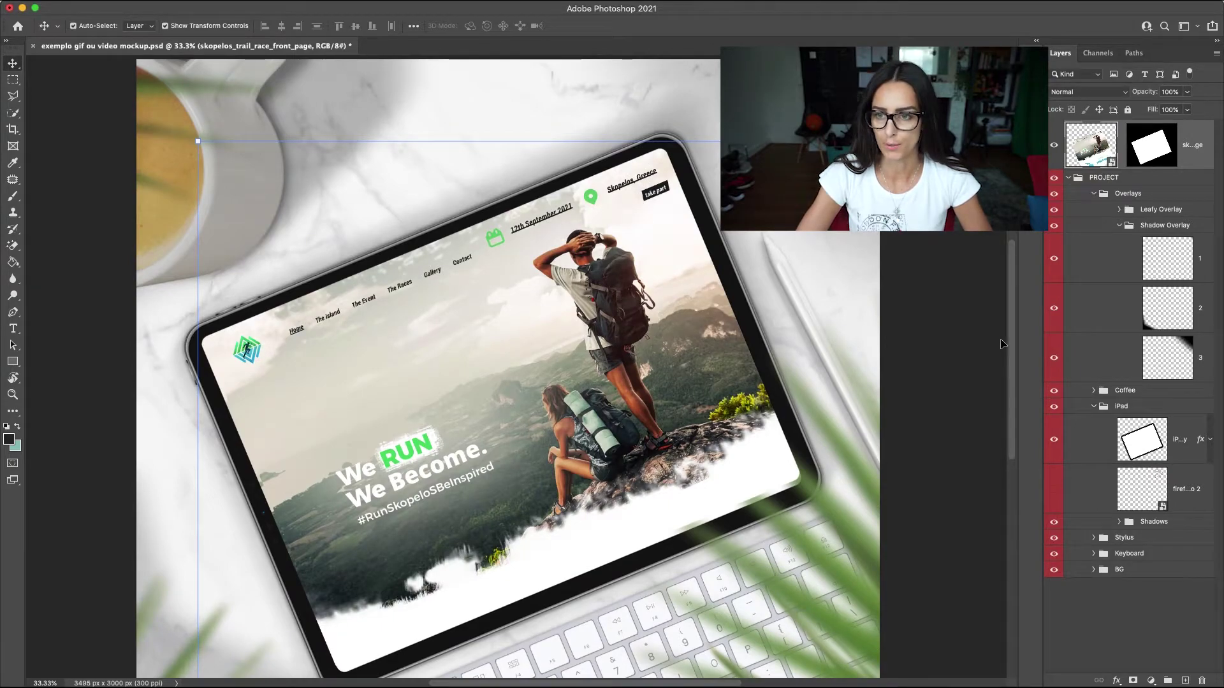
Show the second screen layer, zoom out to 25%, and reselect the website screenshot layer.
{"action": "left_click", "coordinate": [1054, 489]}
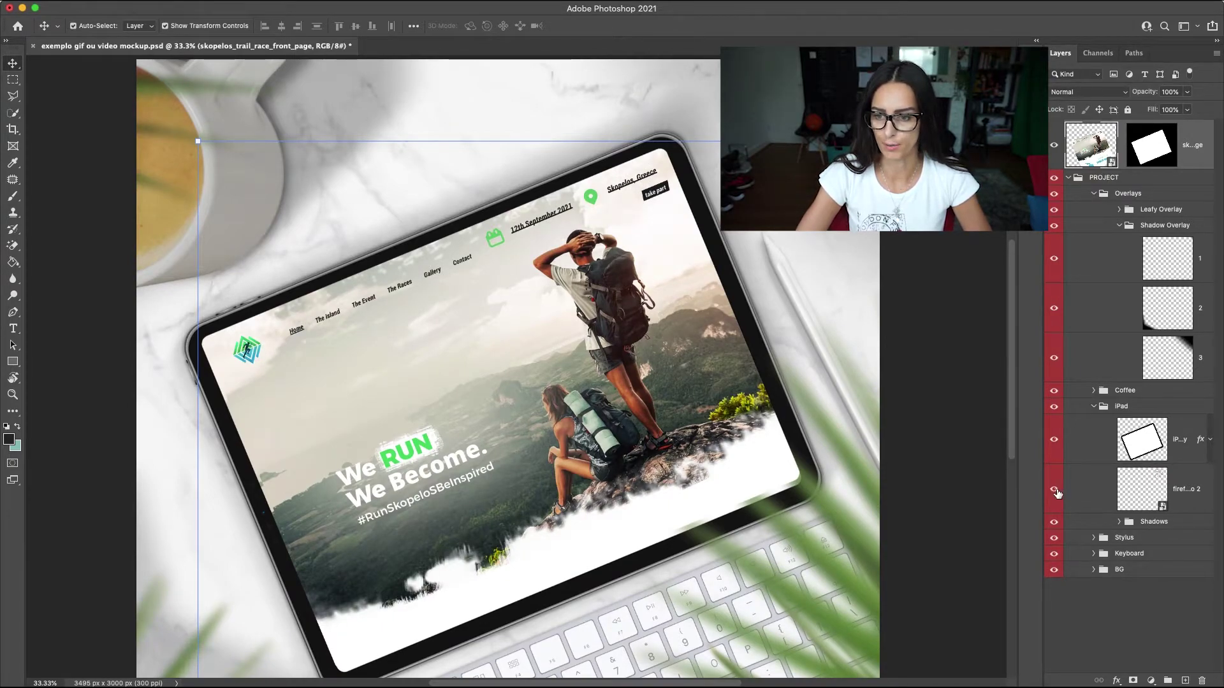
{"action": "key", "text": "ctrl+minus"}
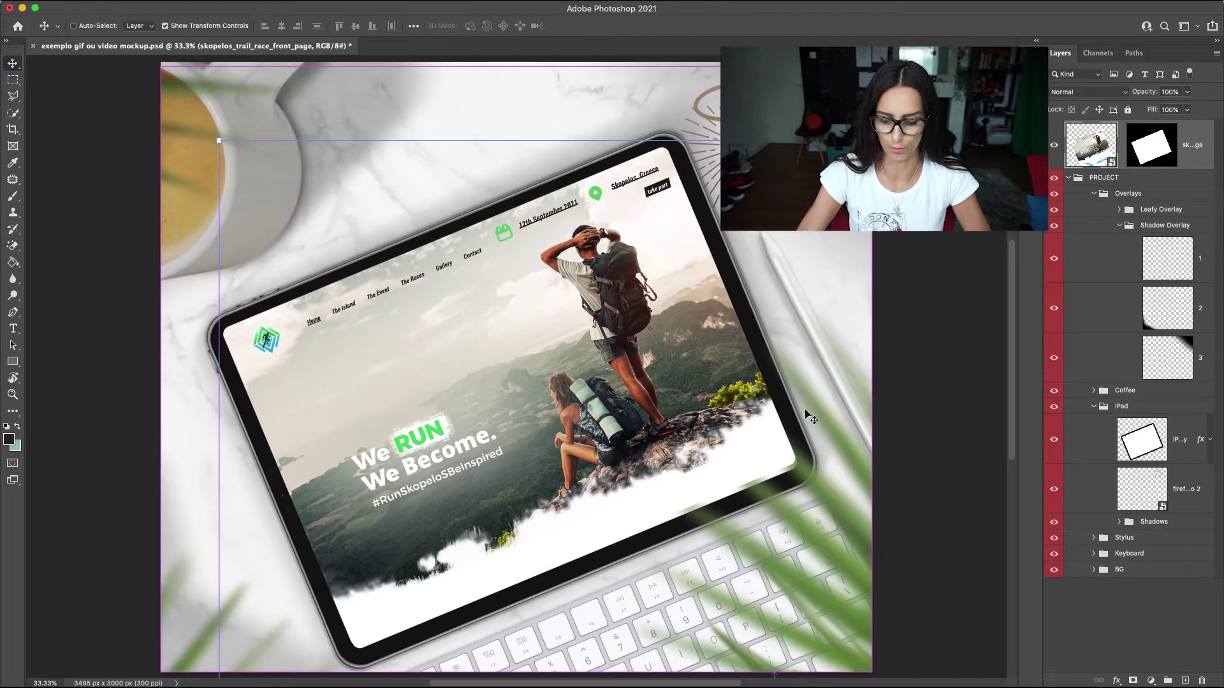
{"action": "left_click", "coordinate": [898, 387]}
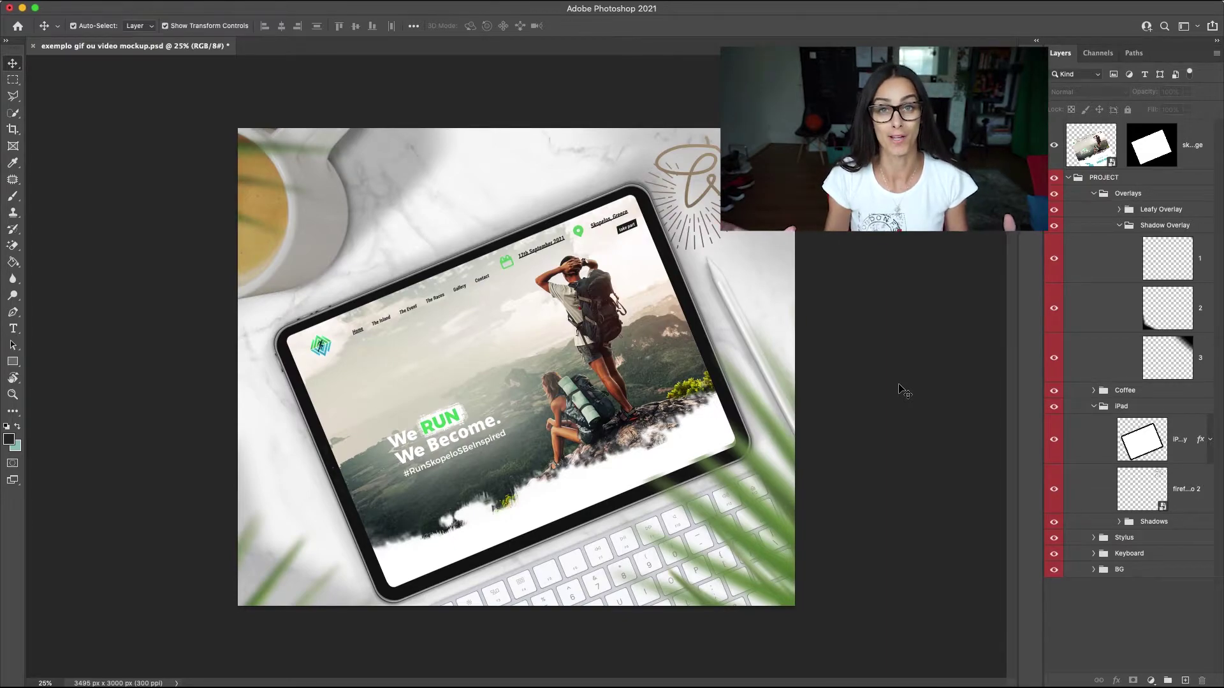
{"action": "left_click", "coordinate": [1069, 151]}
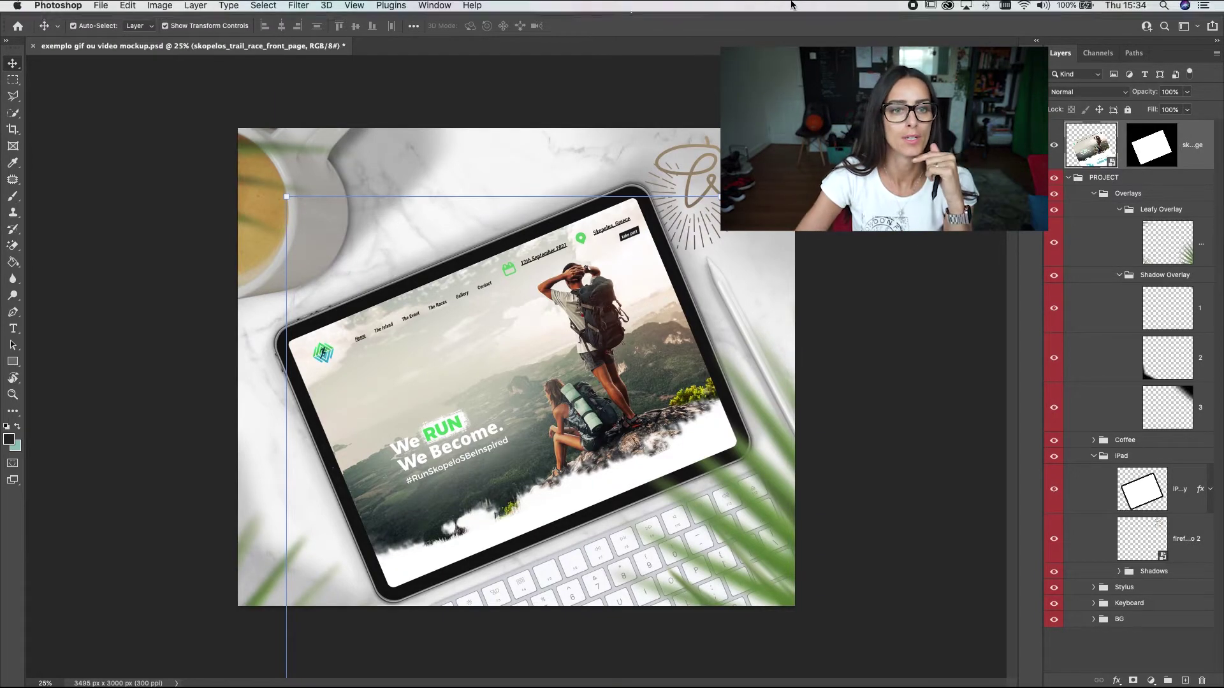
Create a frame animation with a 0.3 s delay, duplicate the frame, and select frame 2.
{"action": "left_click", "coordinate": [448, 9]}
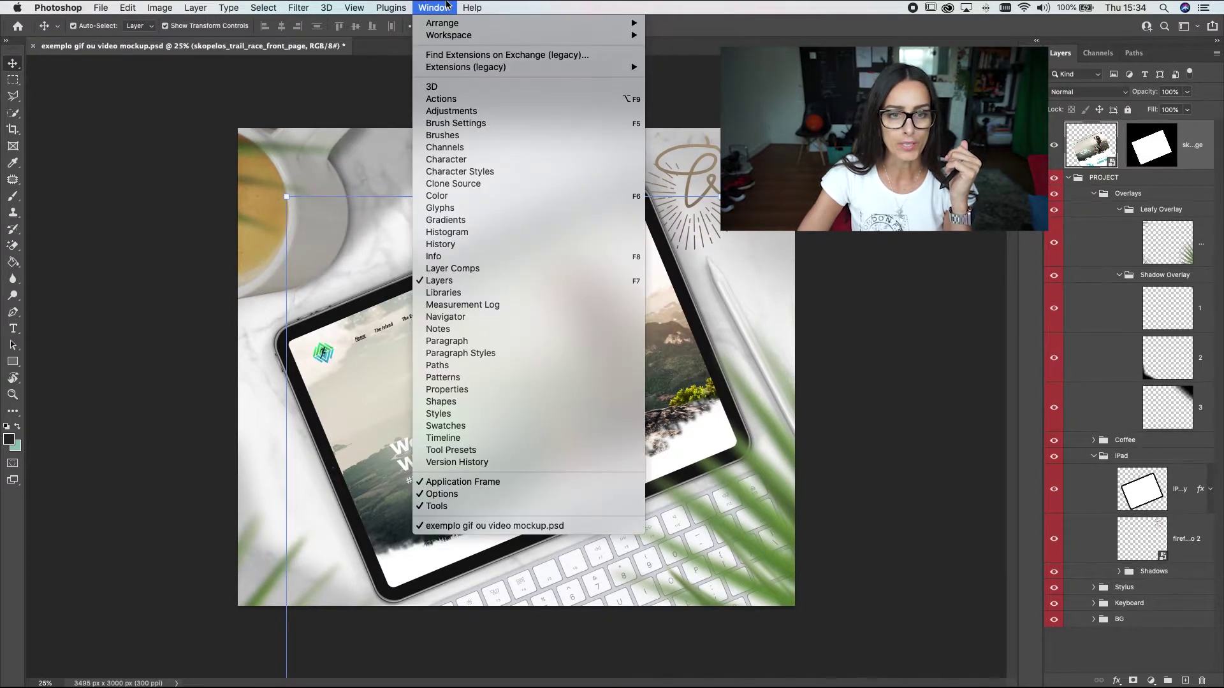
{"action": "left_click", "coordinate": [455, 439]}
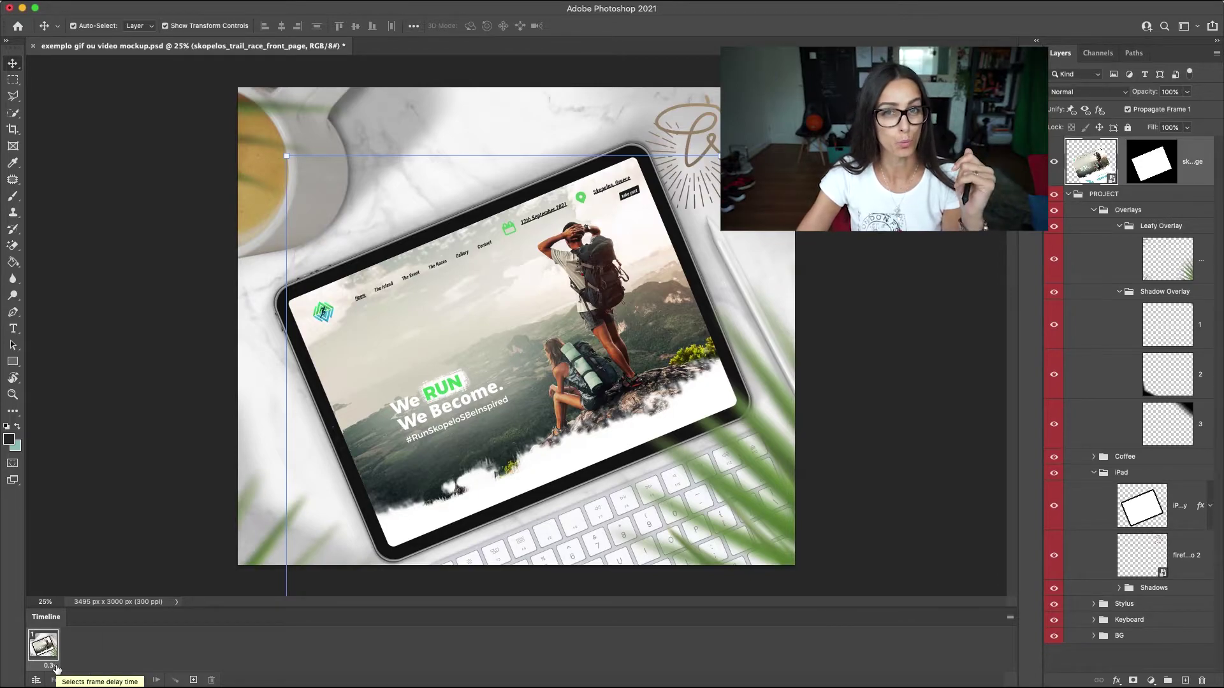
{"action": "left_click", "coordinate": [51, 666]}
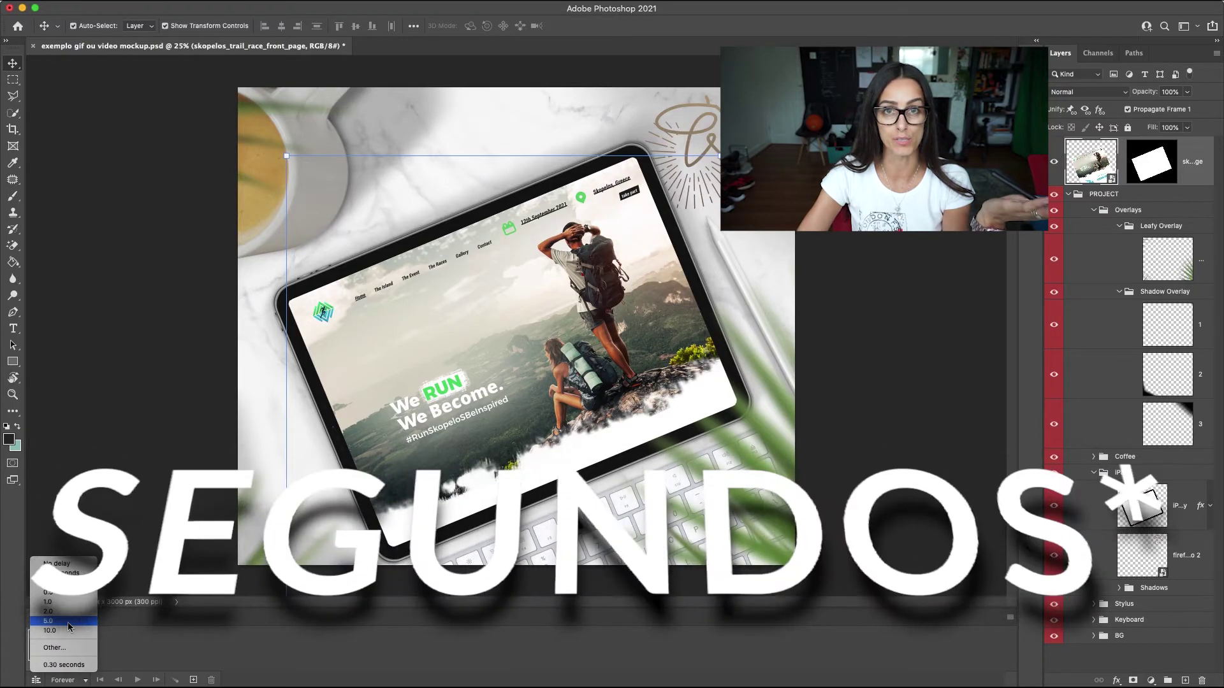
{"action": "left_click", "coordinate": [146, 647]}
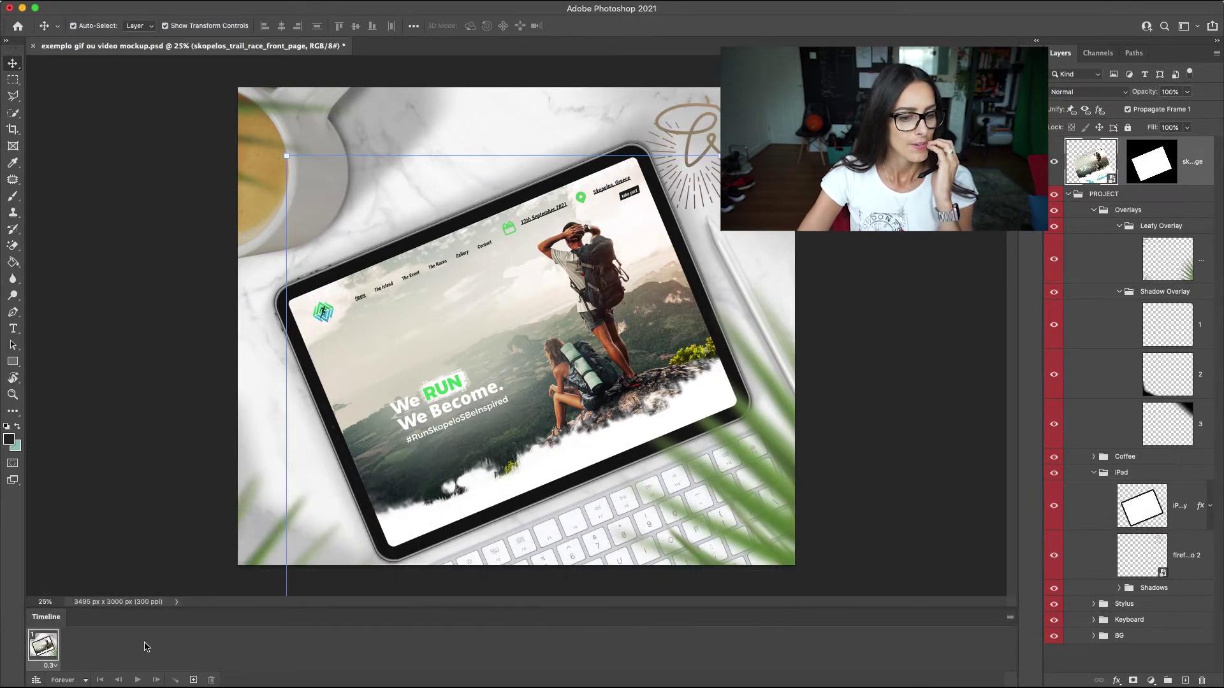
{"action": "left_click", "coordinate": [193, 681]}
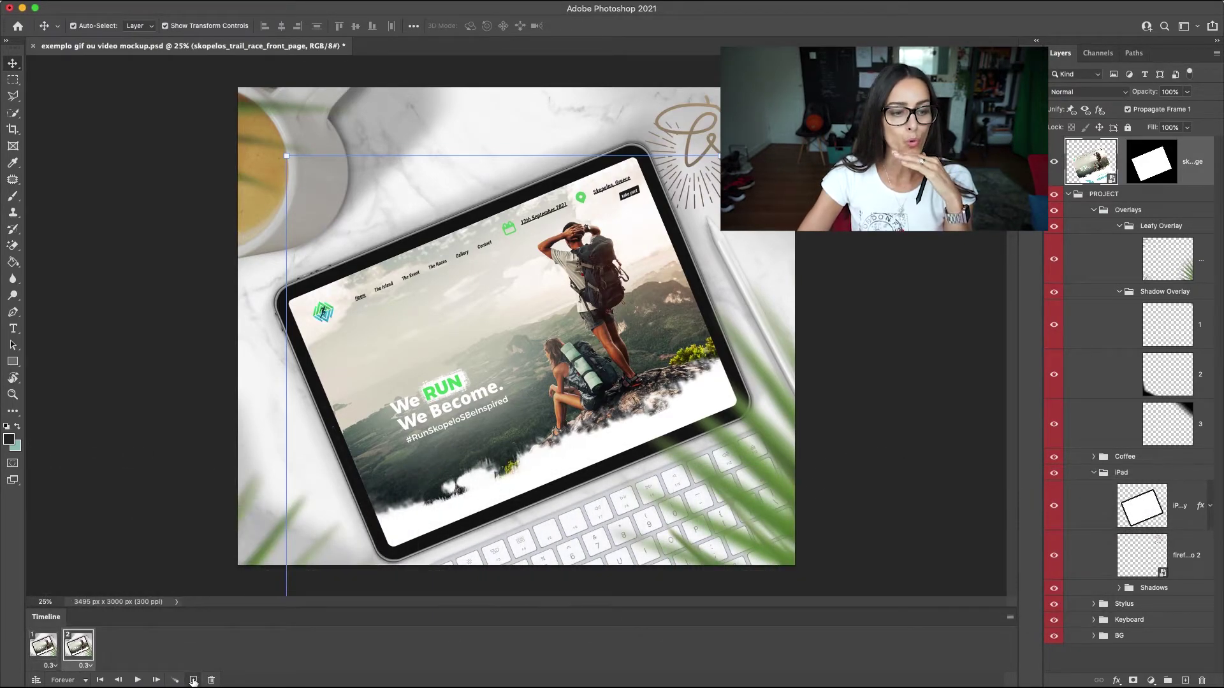
{"action": "left_click", "coordinate": [51, 646]}
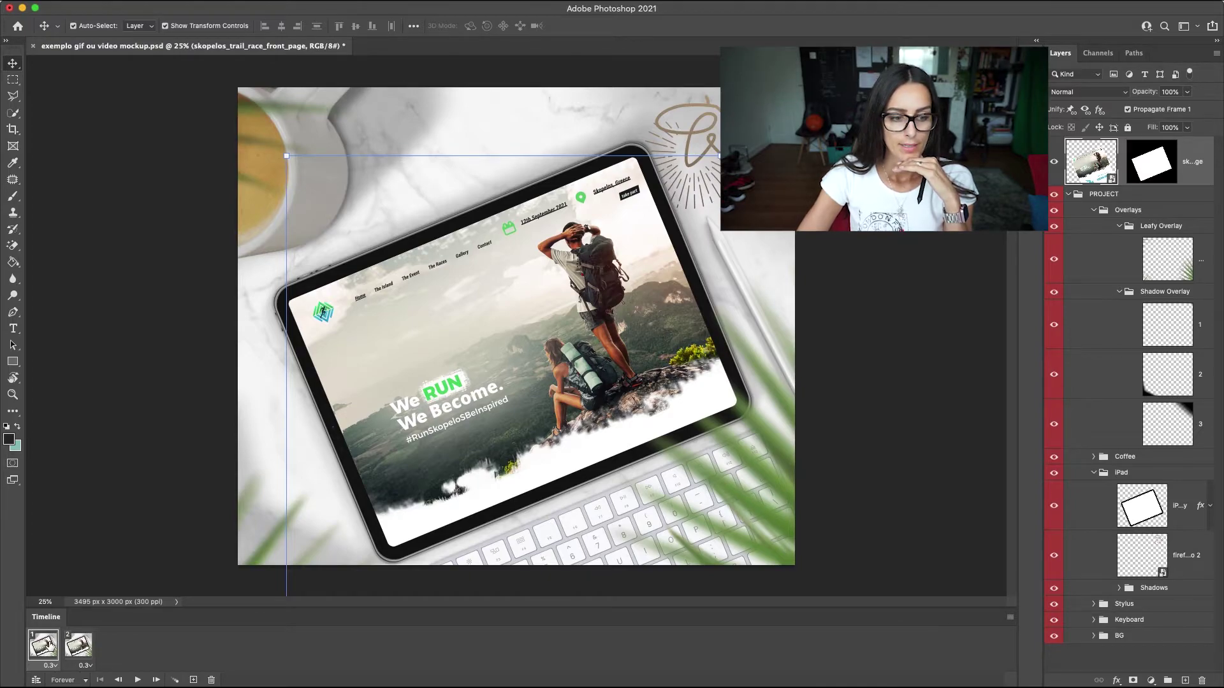
{"action": "left_click", "coordinate": [80, 651]}
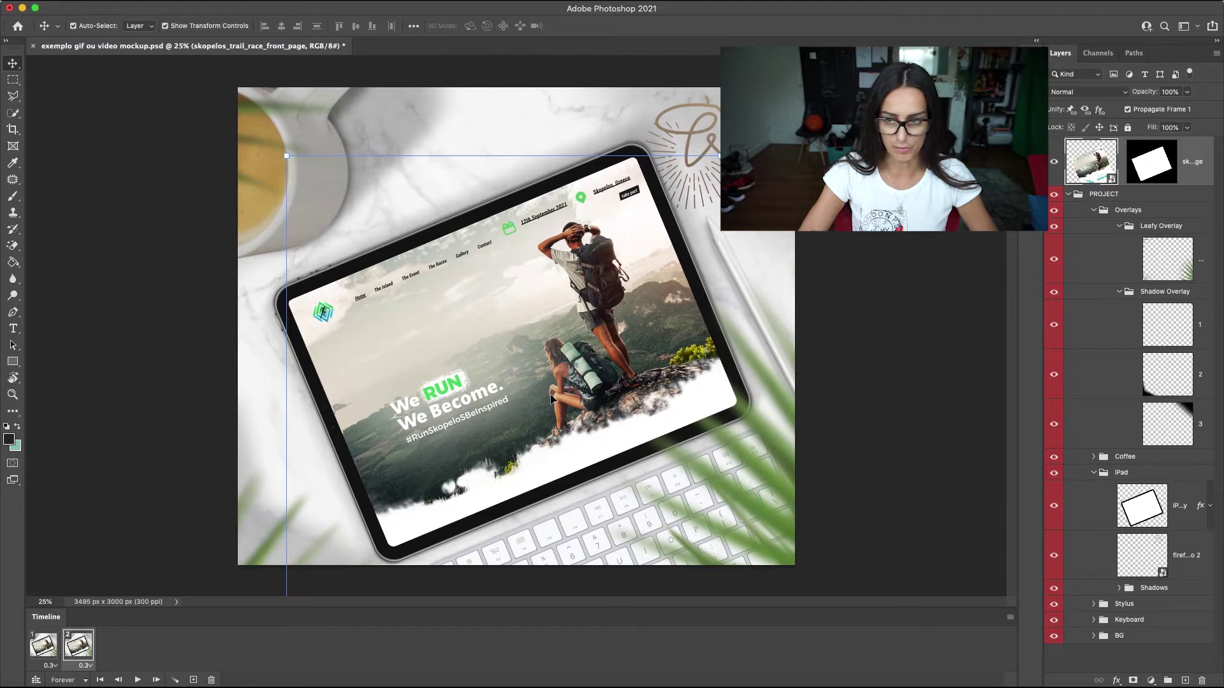
Drag the webpage up inside the iPad screen until the blue footer shows.
{"action": "left_click_drag", "start_coordinate": [552, 397], "coordinate": [518, 172]}
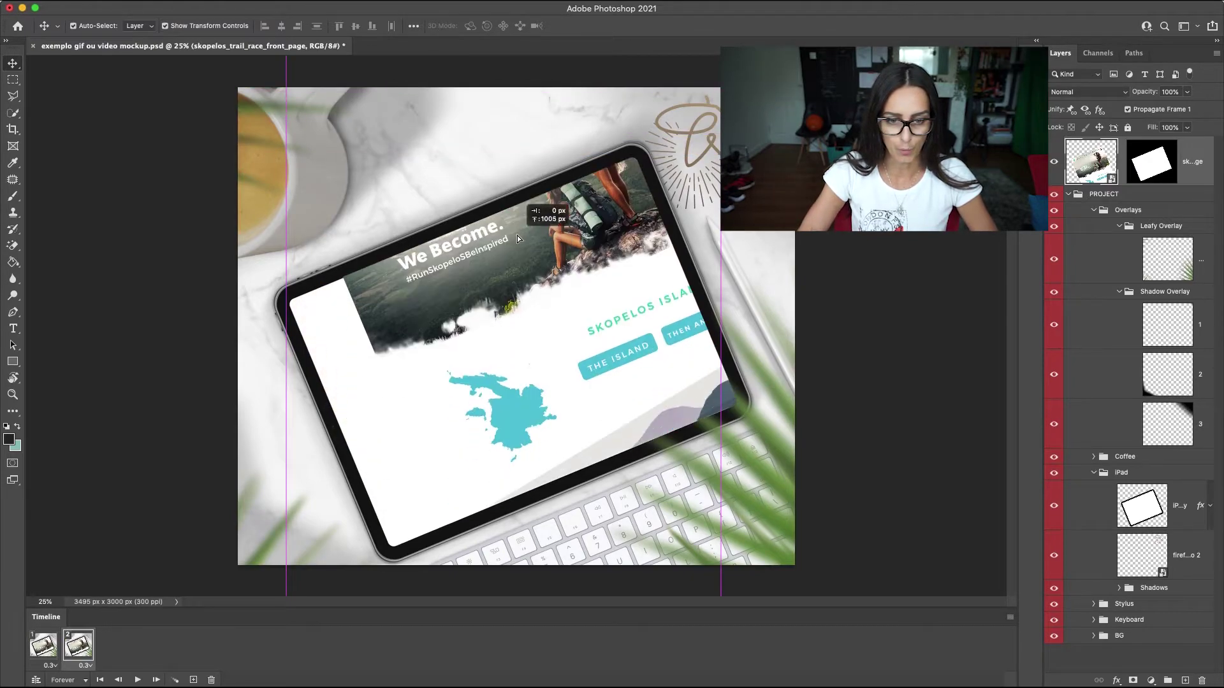
{"action": "left_click_drag", "start_coordinate": [560, 335], "coordinate": [406, 277]}
{"action": "mouse_move", "coordinate": [600, 415]}
{"action": "left_mouse_down"}
{"action": "mouse_move", "coordinate": [598, 178]}
{"action": "mouse_move", "coordinate": [629, 337]}
{"action": "mouse_move", "coordinate": [554, 248]}
{"action": "left_mouse_up"}
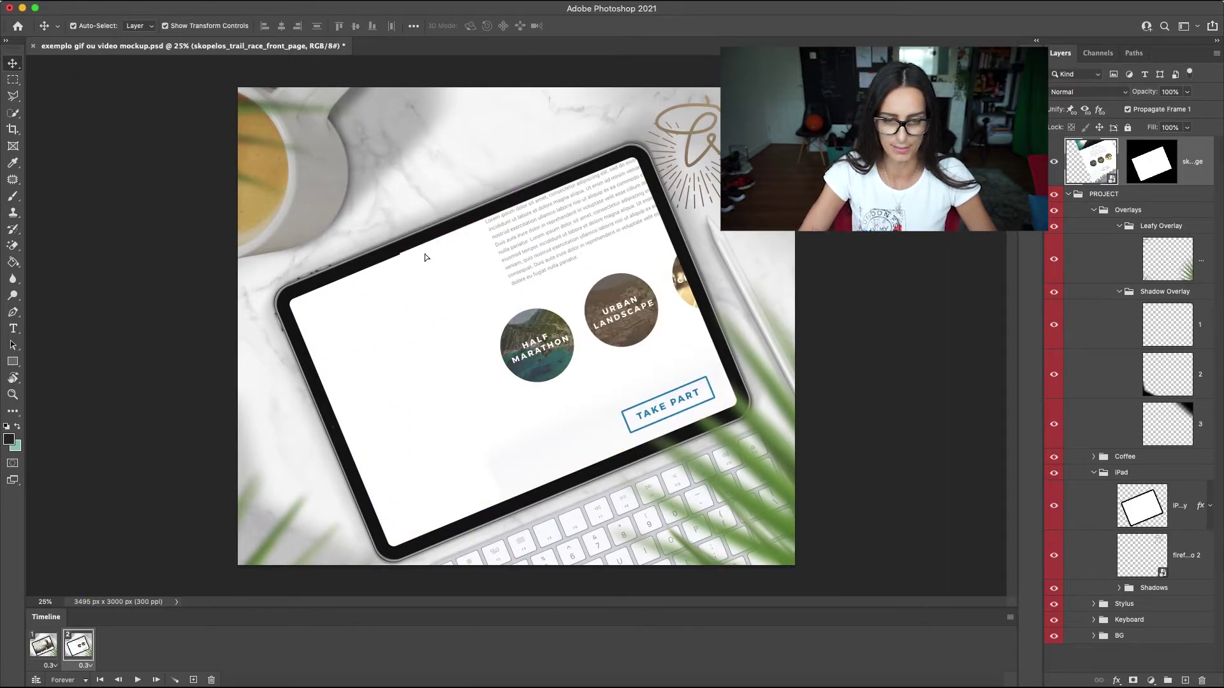
{"action": "left_click_drag", "start_coordinate": [425, 254], "coordinate": [377, 226]}
{"action": "mouse_move", "coordinate": [599, 331]}
{"action": "left_mouse_down"}
{"action": "mouse_move", "coordinate": [606, 234]}
{"action": "mouse_move", "coordinate": [596, 202]}
{"action": "mouse_move", "coordinate": [636, 314]}
{"action": "mouse_move", "coordinate": [633, 300]}
{"action": "mouse_move", "coordinate": [543, 316]}
{"action": "left_mouse_up"}
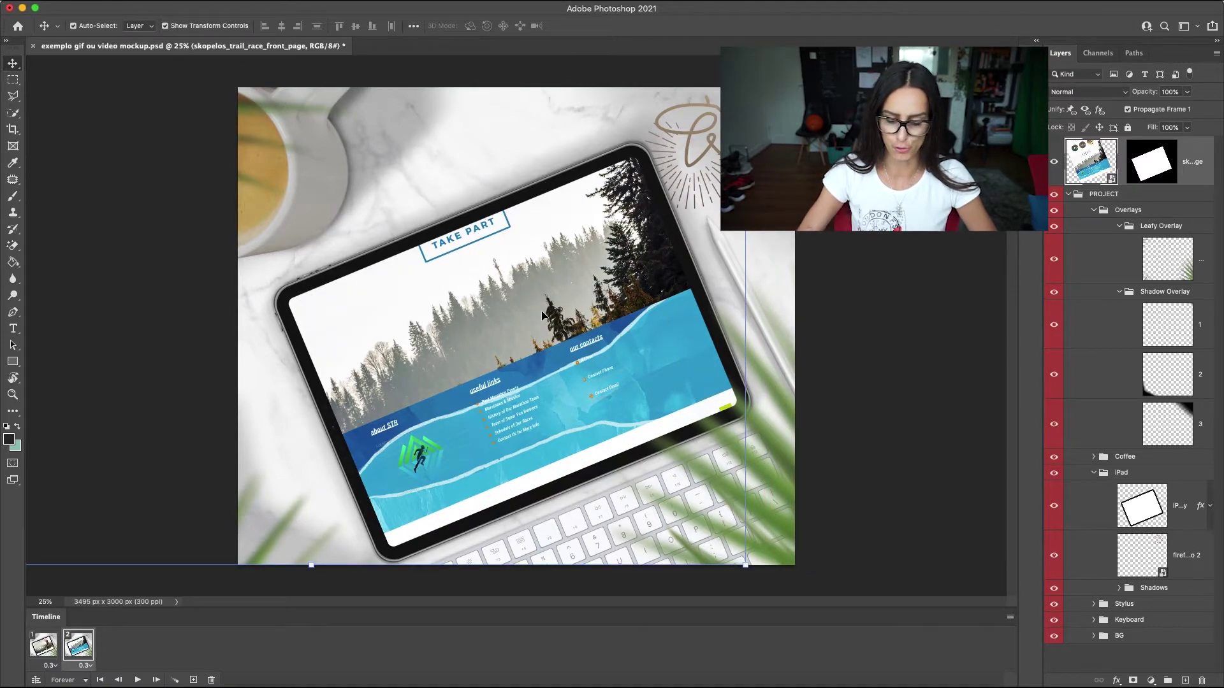
Fine-tune the footer page position with Shift+arrow nudges.
{"action": "key", "text": "shift+Up"}
{"action": "key", "text": "shift+Up"}
{"action": "key", "text": "shift+Up"}
{"action": "key", "text": "shift+Up"}
{"action": "key", "text": "shift+Up"}
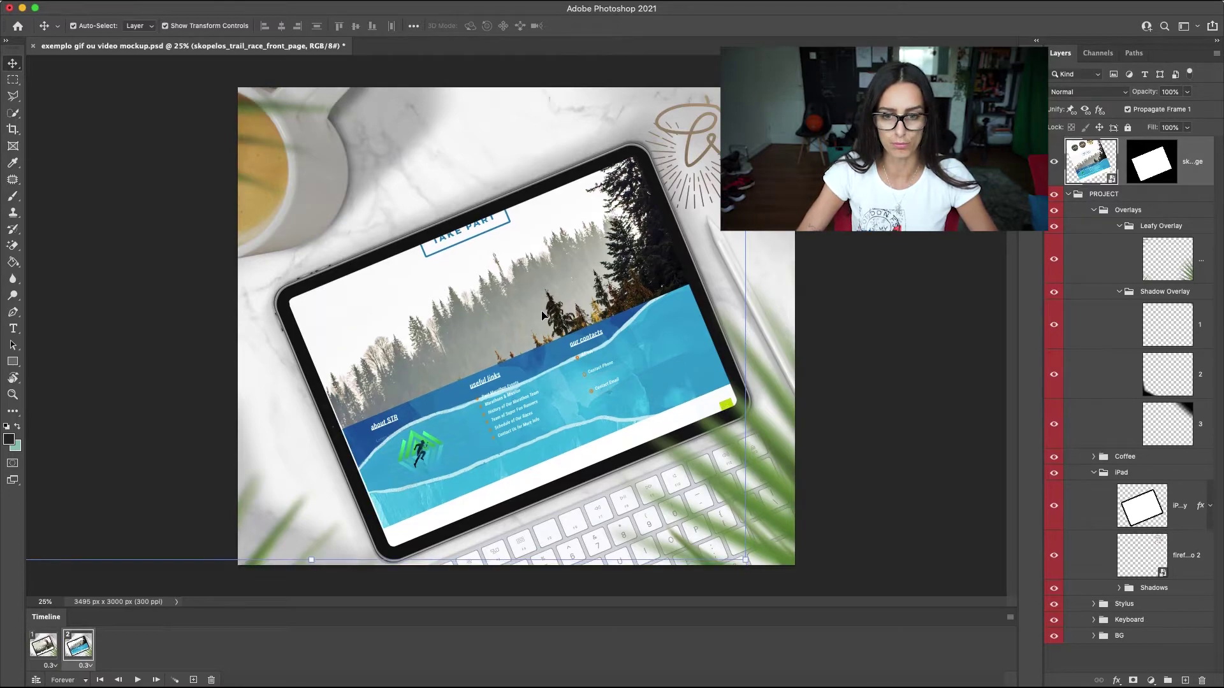
{"action": "key", "text": "shift+Up"}
{"action": "key", "text": "shift+Up"}
{"action": "key", "text": "shift+Up"}
{"action": "key", "text": "shift+Up"}
{"action": "key", "text": "shift+Up"}
{"action": "key", "text": "shift+Up"}
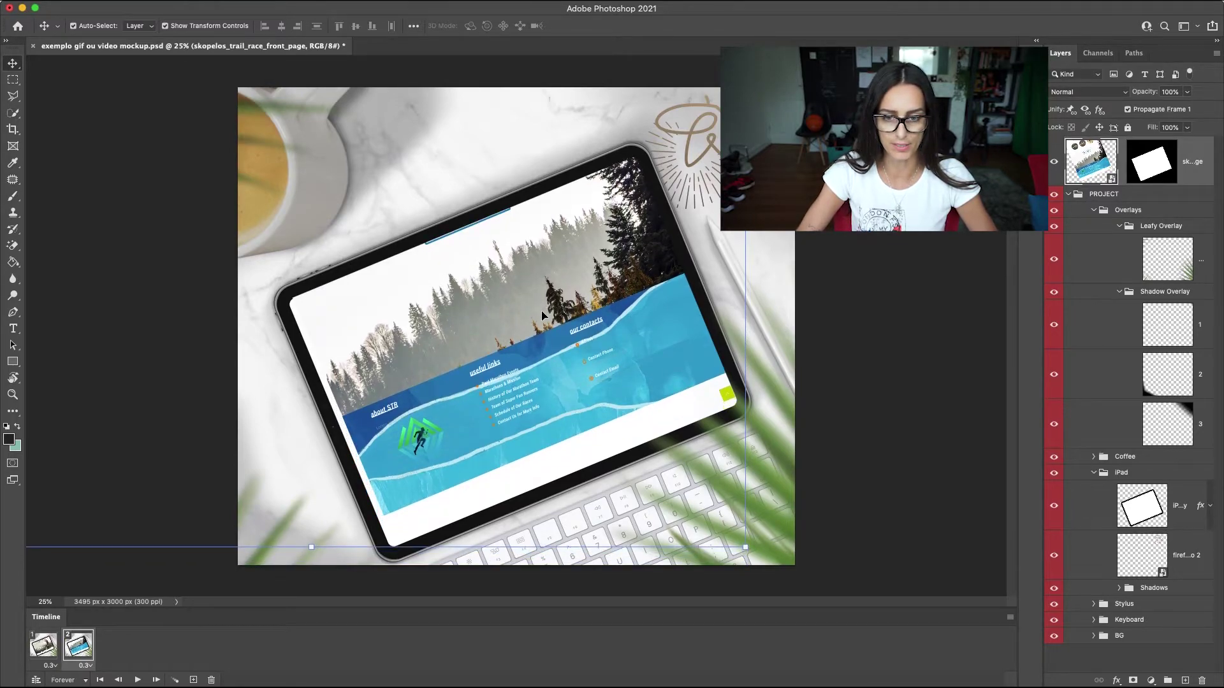
{"action": "key", "text": "shift+Down"}
{"action": "key", "text": "shift+Down"}
{"action": "key", "text": "shift+Down"}
{"action": "key", "text": "shift+Down"}
{"action": "key", "text": "shift+Down"}
{"action": "key", "text": "shift+Down"}
{"action": "key", "text": "shift+Down"}
{"action": "key", "text": "shift+Down"}
{"action": "key", "text": "shift+Down"}
{"action": "key", "text": "shift+Down"}
{"action": "key", "text": "shift+Down"}
{"action": "key", "text": "shift+Down"}
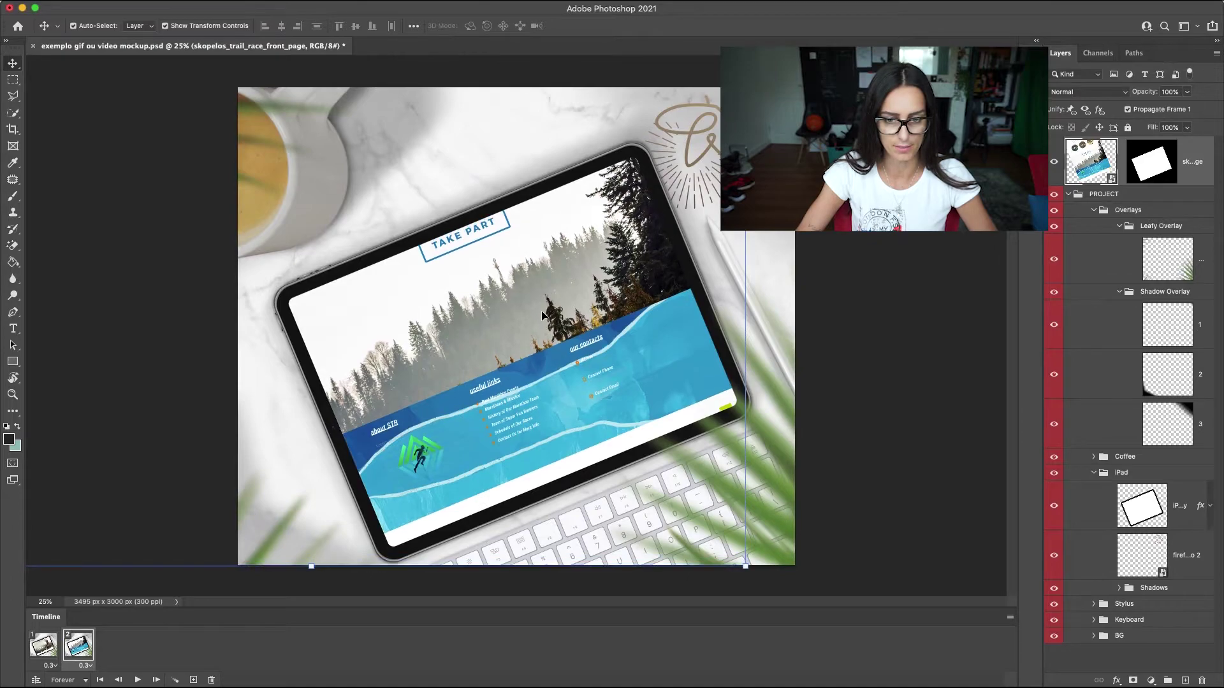
{"action": "key", "text": "shift+Down"}
{"action": "key", "text": "shift+Down"}
{"action": "key", "text": "shift+Right"}
{"action": "key", "text": "shift+Right"}
{"action": "key", "text": "shift+Right"}
{"action": "key", "text": "shift+Down"}
{"action": "key", "text": "shift+Down"}
{"action": "key", "text": "shift+Down"}
{"action": "key", "text": "shift+Down"}
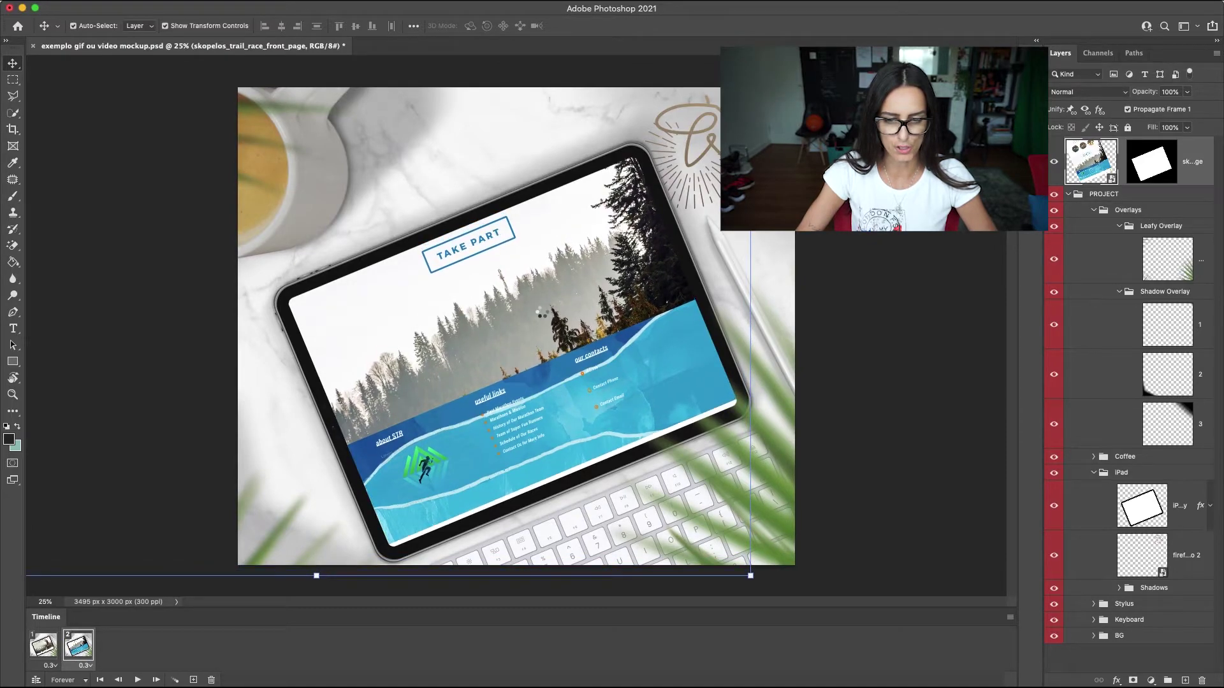
{"action": "key", "text": "shift+Down"}
{"action": "key", "text": "shift+Down"}
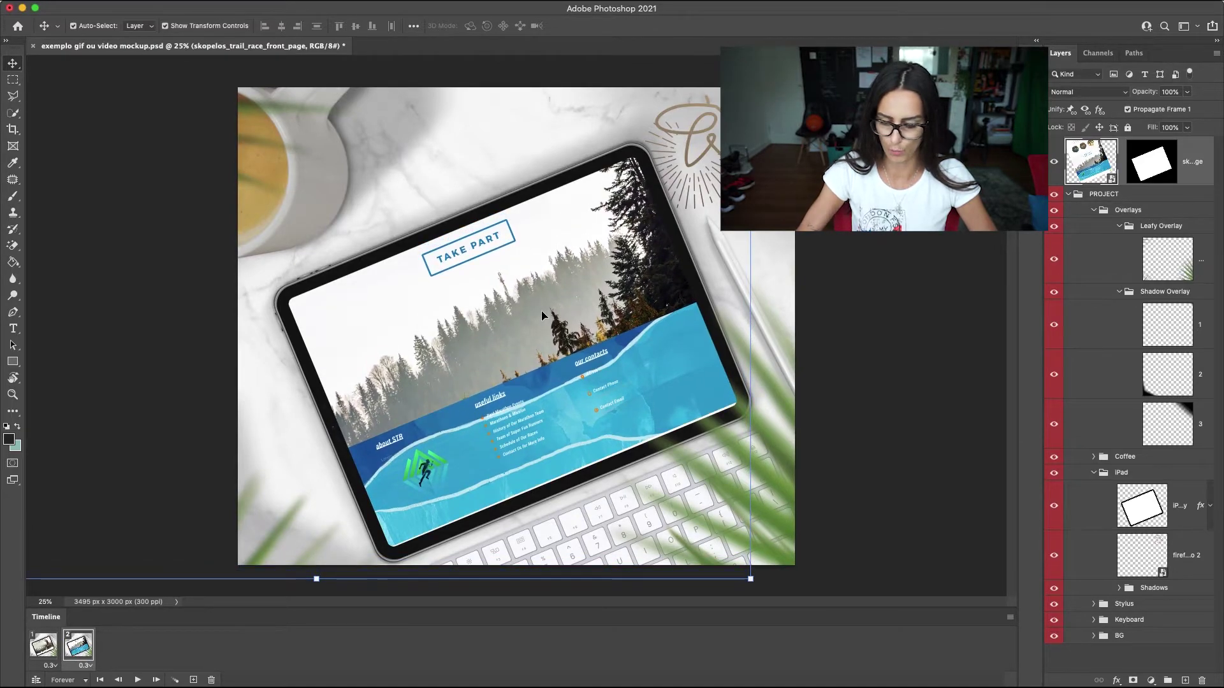
{"action": "key", "text": "shift+Down"}
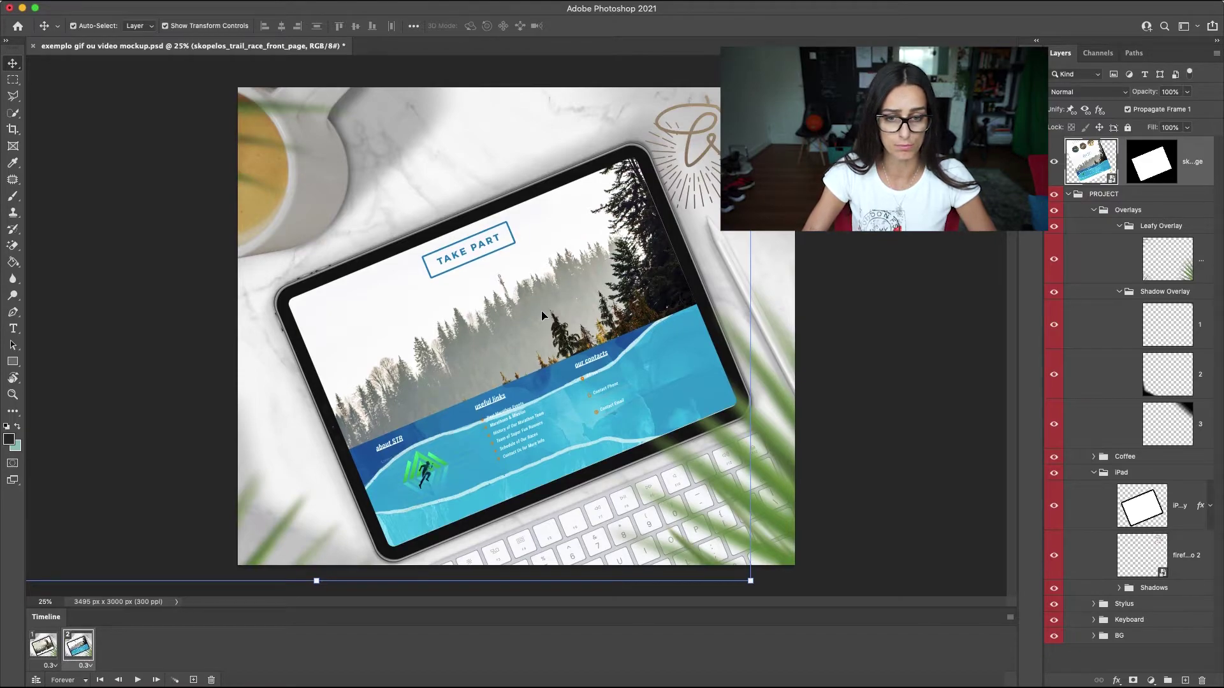
{"action": "key", "text": "shift+Down"}
{"action": "key", "text": "shift+Right"}
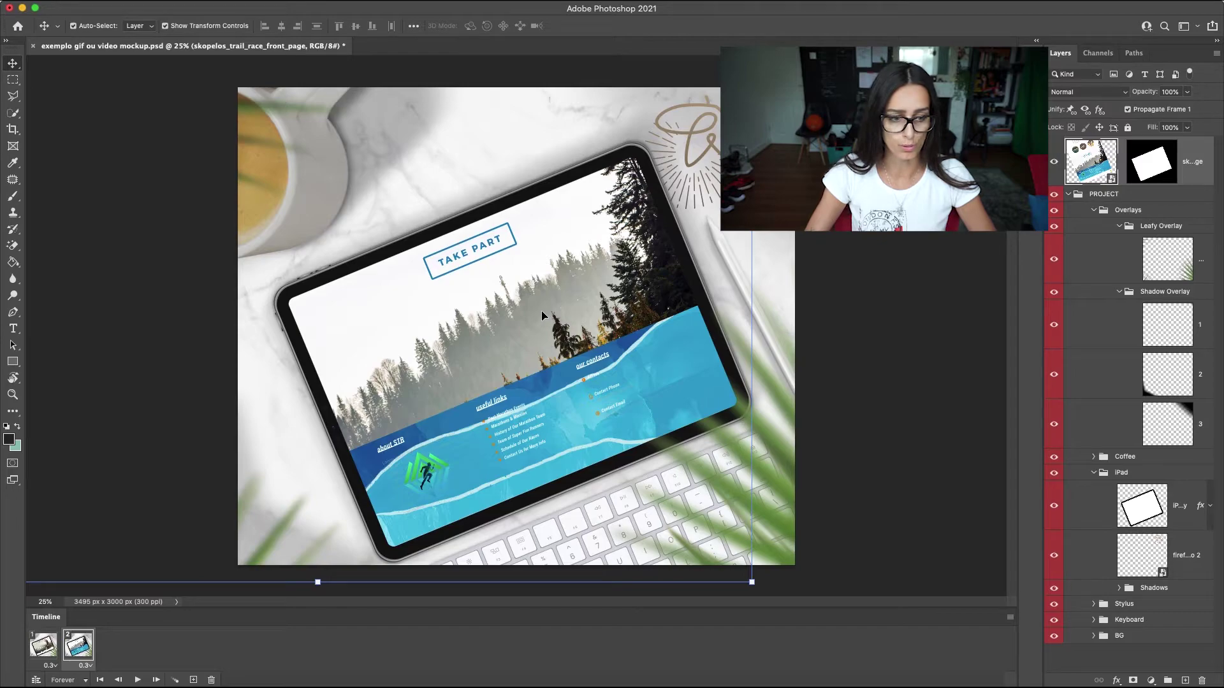
Compare animation frames 1 and 2, ending with frame 1 selected.
{"action": "left_click", "coordinate": [43, 648]}
{"action": "left_click", "coordinate": [79, 651]}
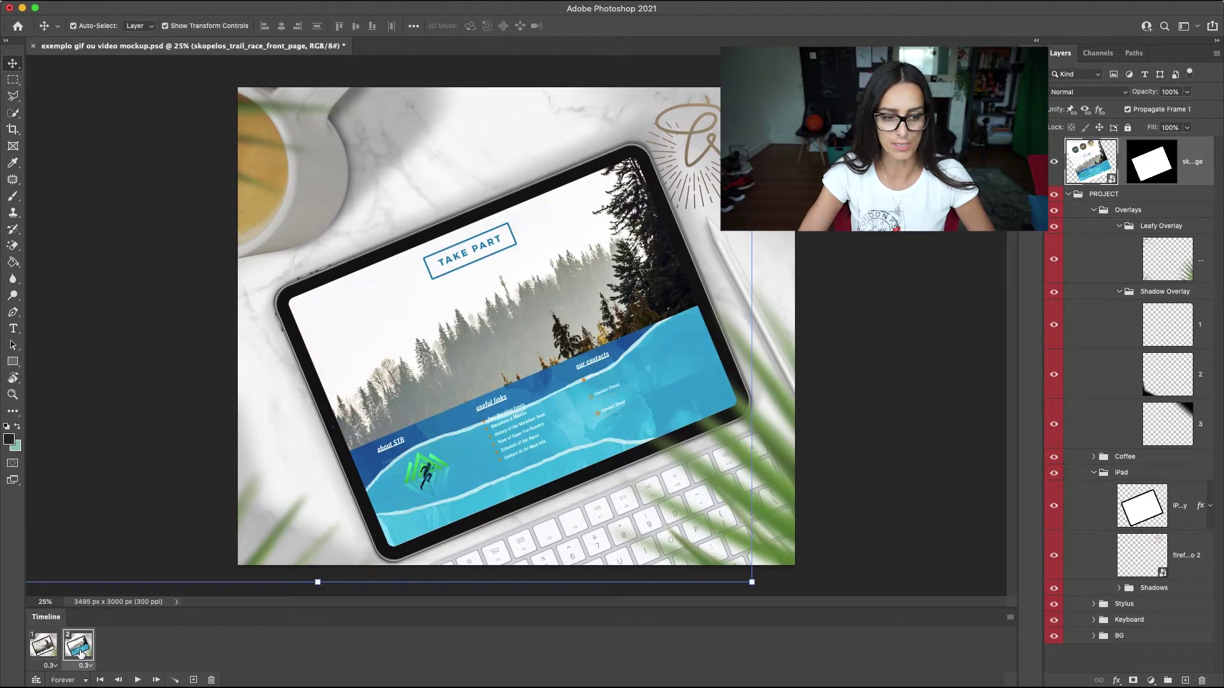
{"action": "left_click", "coordinate": [42, 650]}
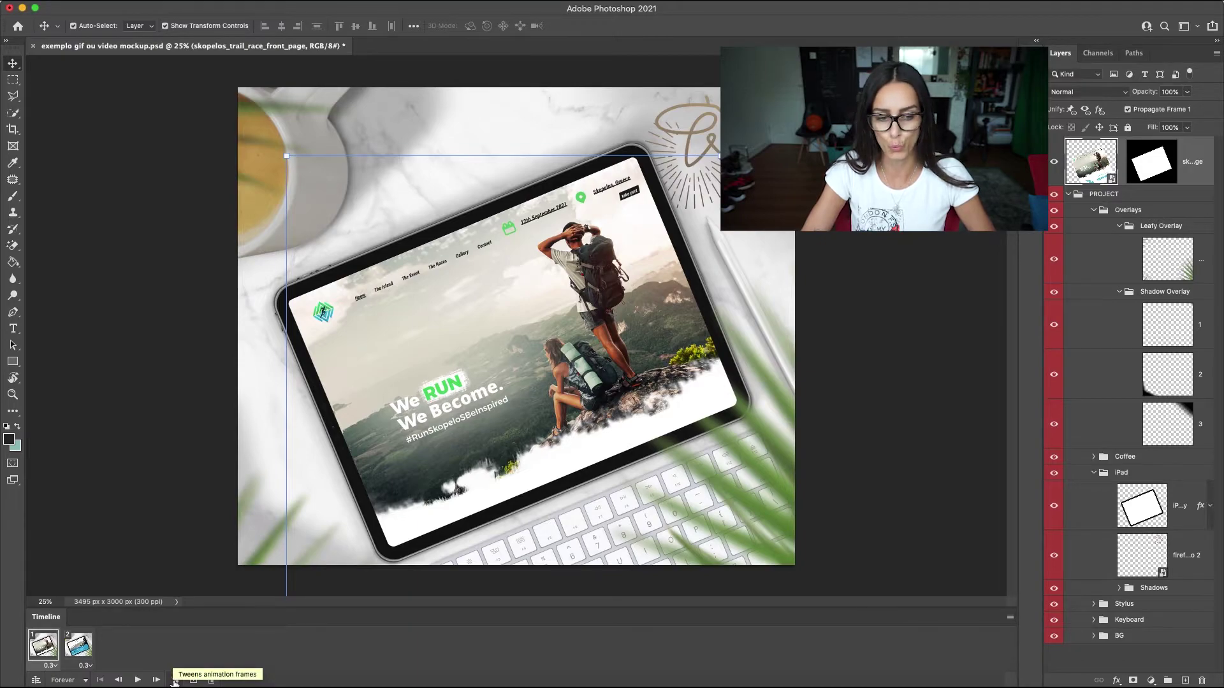
Tween 20 in-between frames across all layers for position between the two frames.
{"action": "left_click", "coordinate": [174, 681]}
{"action": "type", "text": "20"}
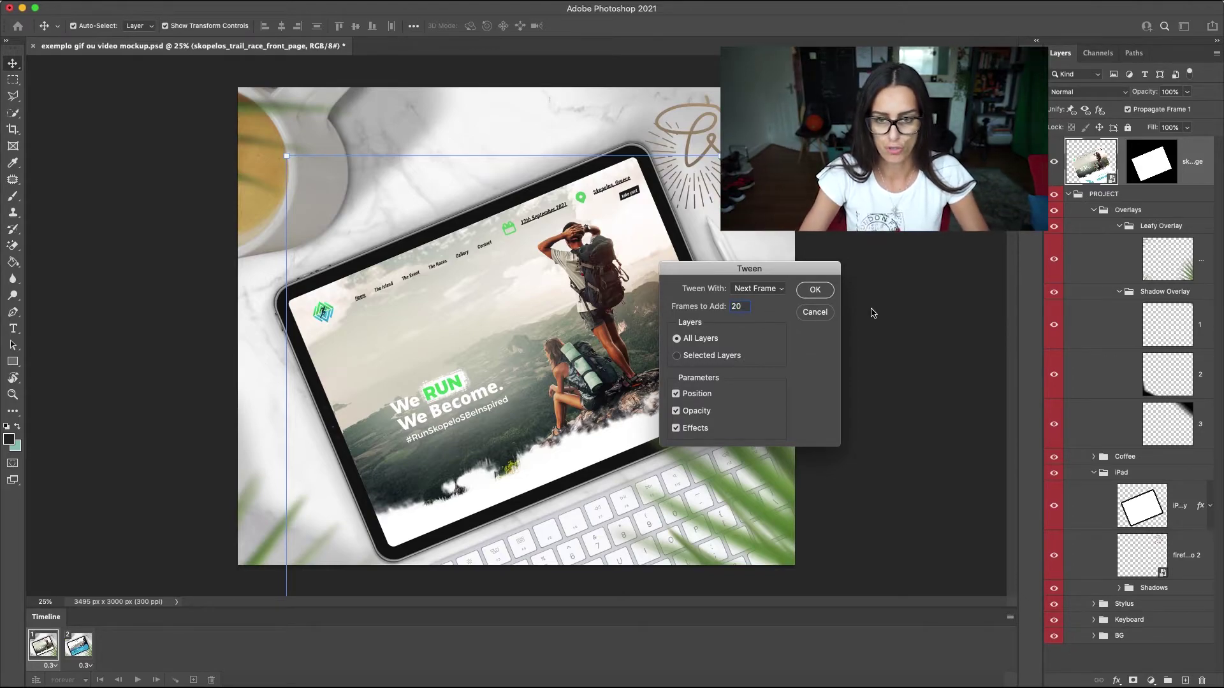
{"action": "left_click", "coordinate": [815, 290]}
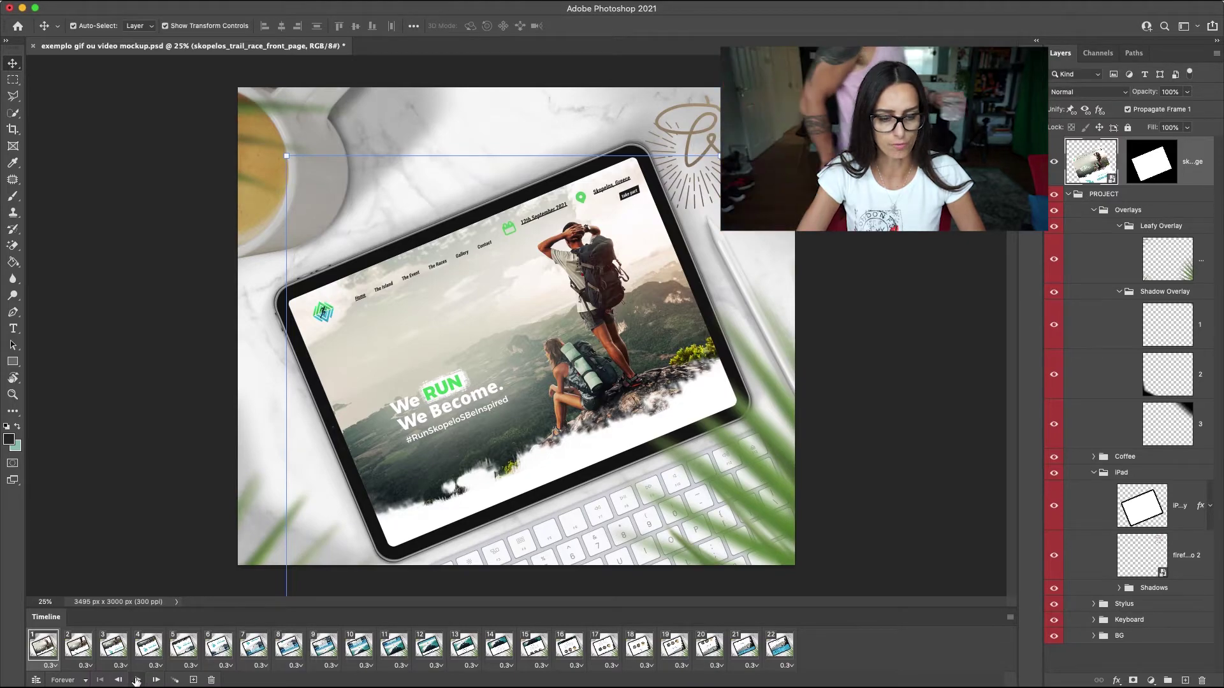
{"action": "left_click", "coordinate": [137, 680]}
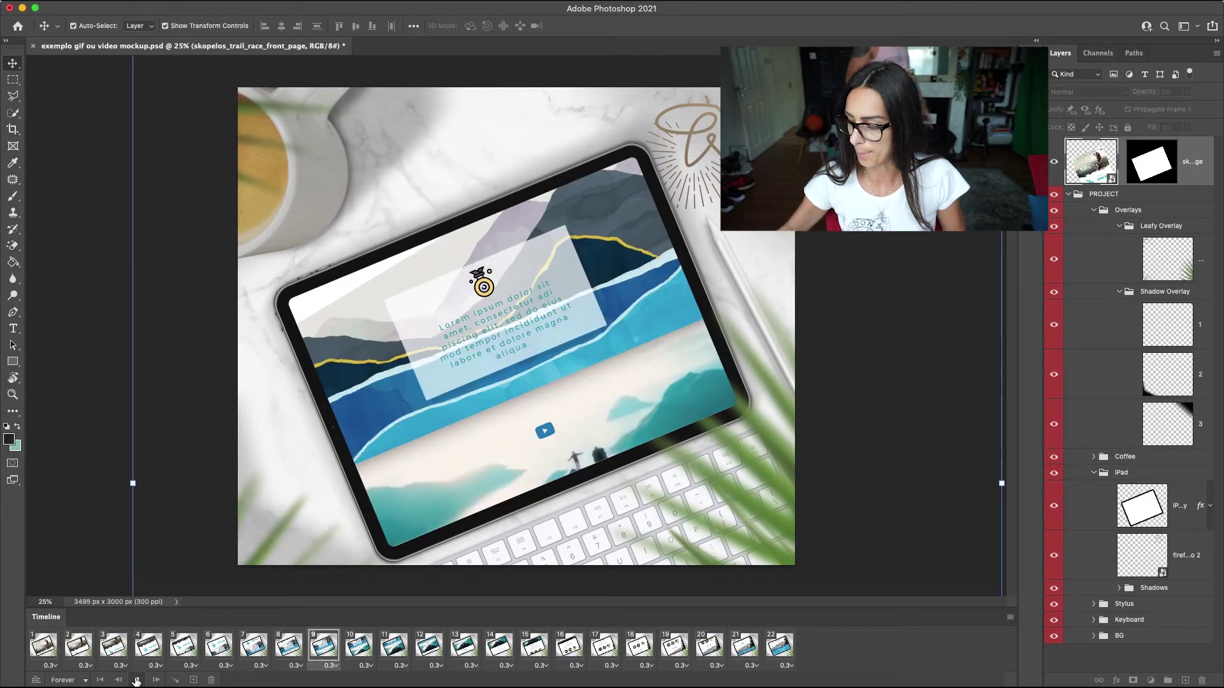
{"action": "left_click", "coordinate": [67, 680]}
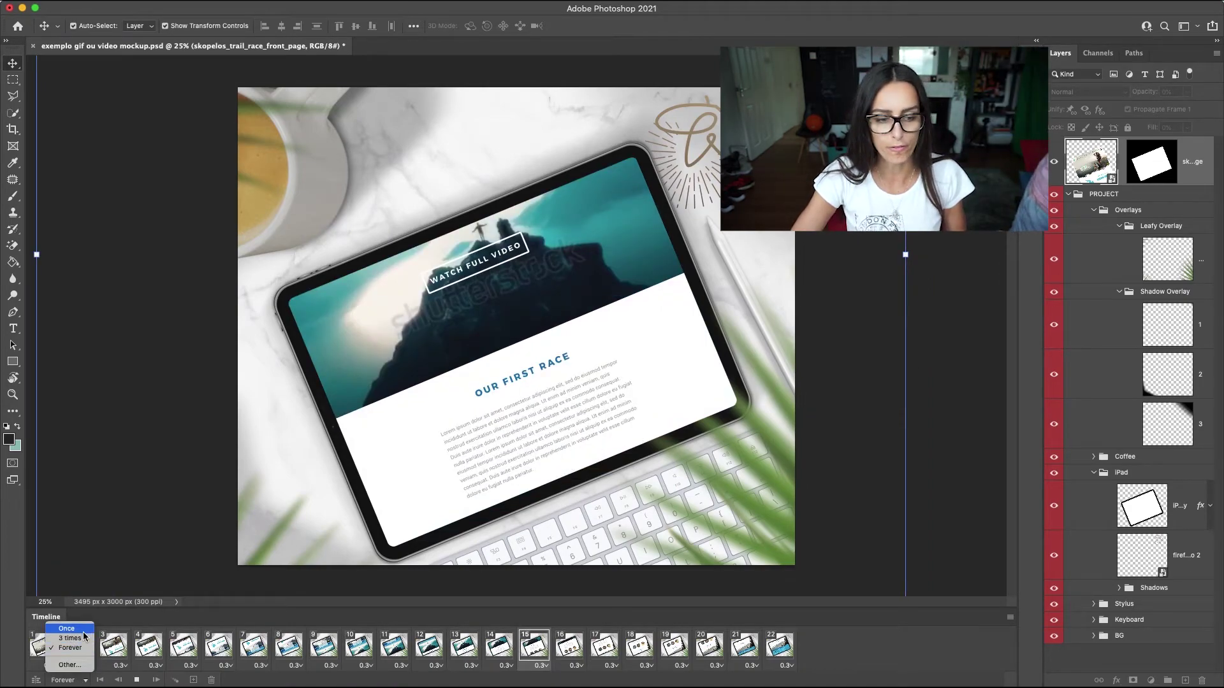
{"action": "left_click", "coordinate": [79, 665]}
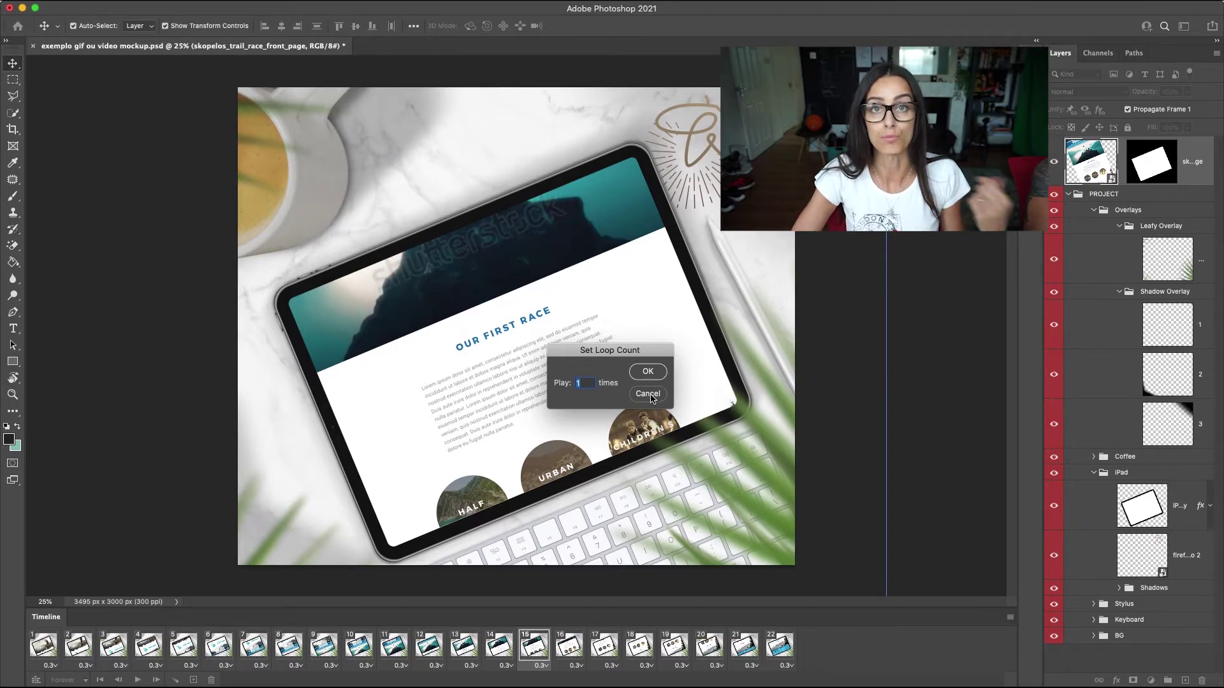
{"action": "left_click", "coordinate": [648, 394]}
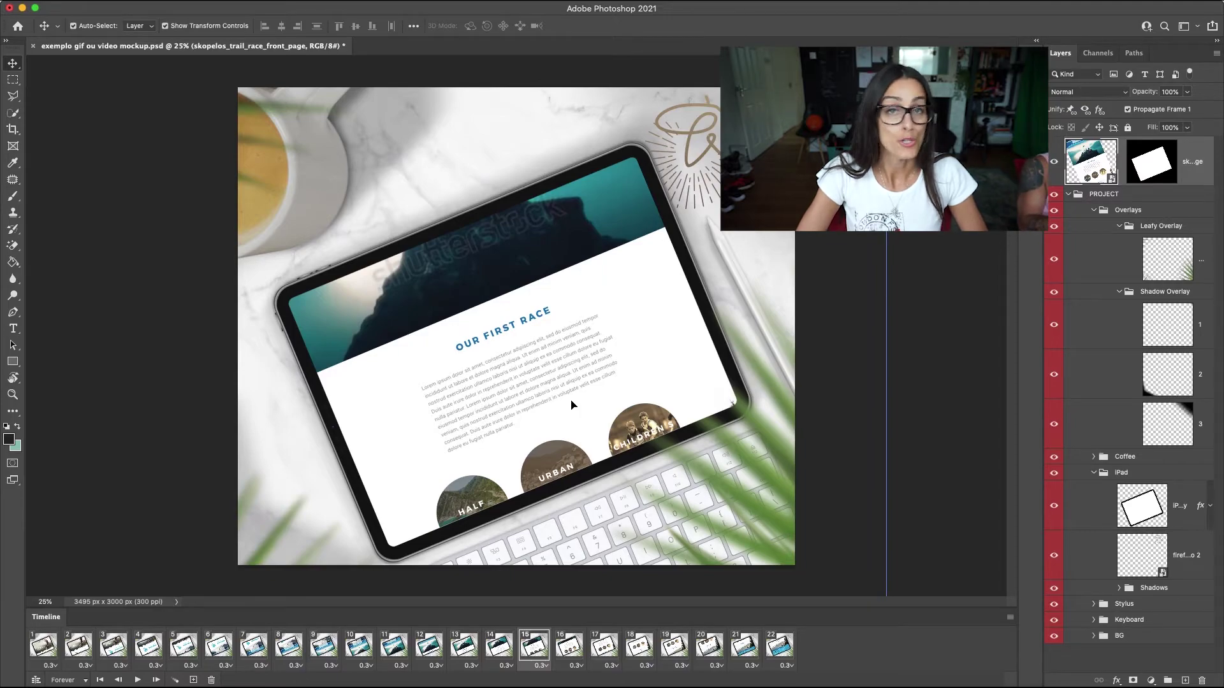
{"action": "left_click", "coordinate": [46, 647]}
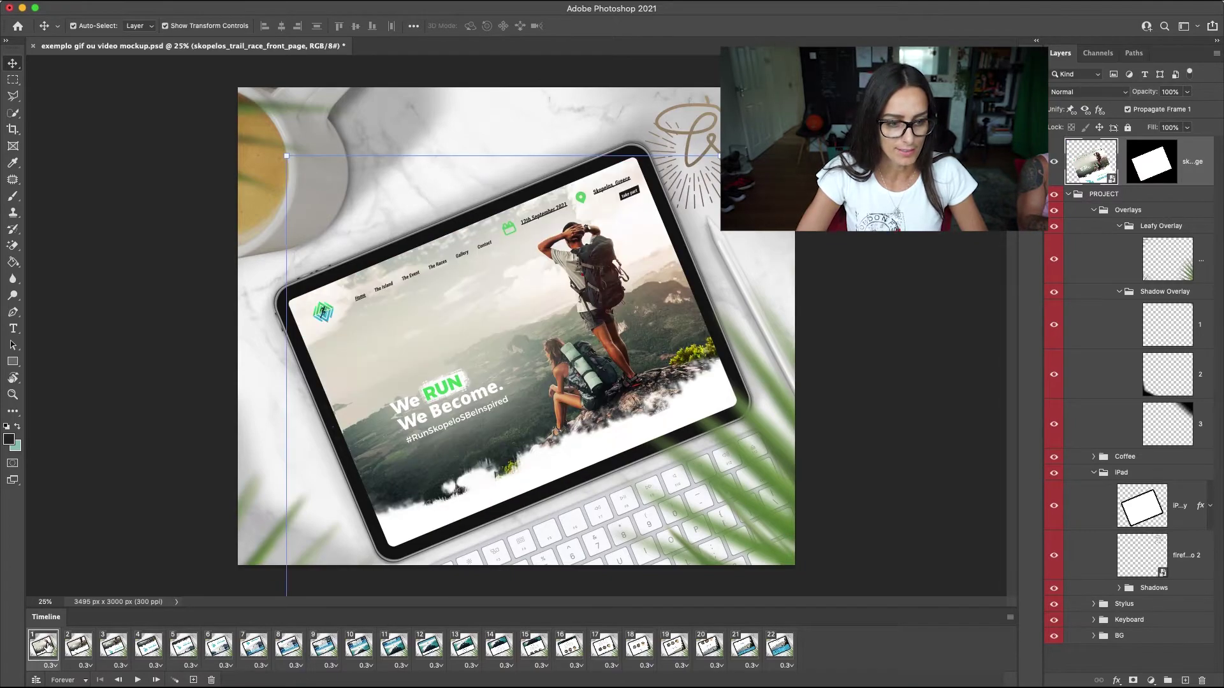
{"action": "left_click", "coordinate": [781, 647]}
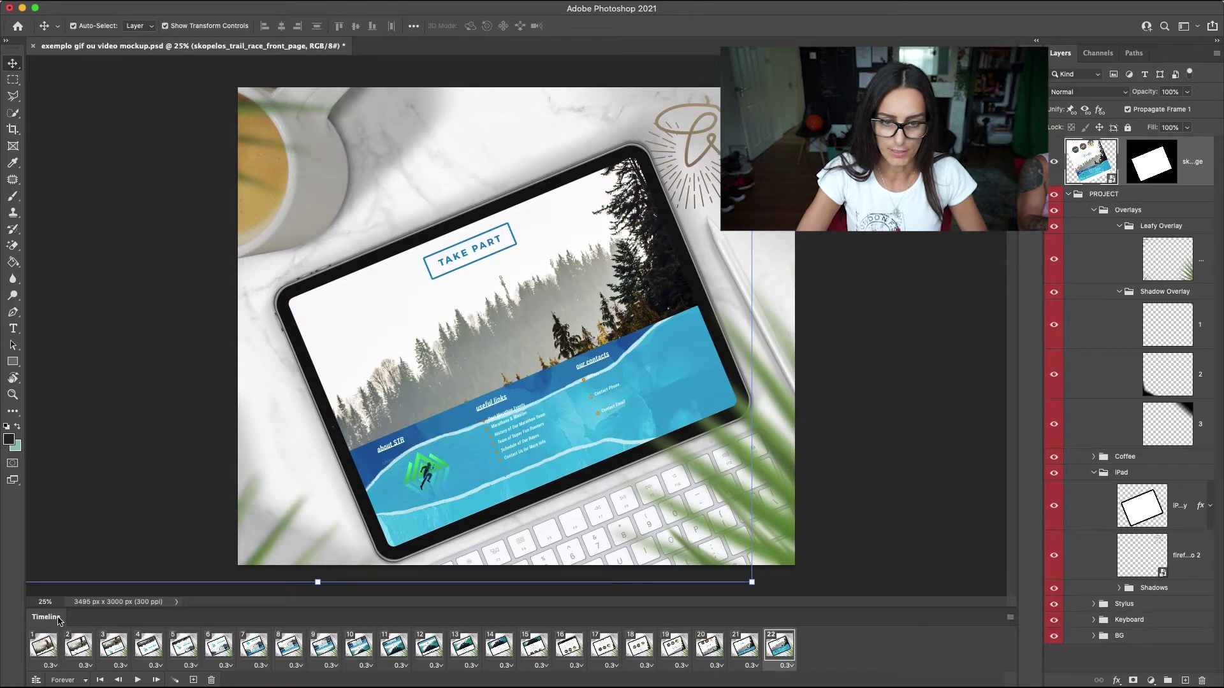
{"action": "left_click", "coordinate": [80, 647]}
{"action": "left_click", "coordinate": [114, 649]}
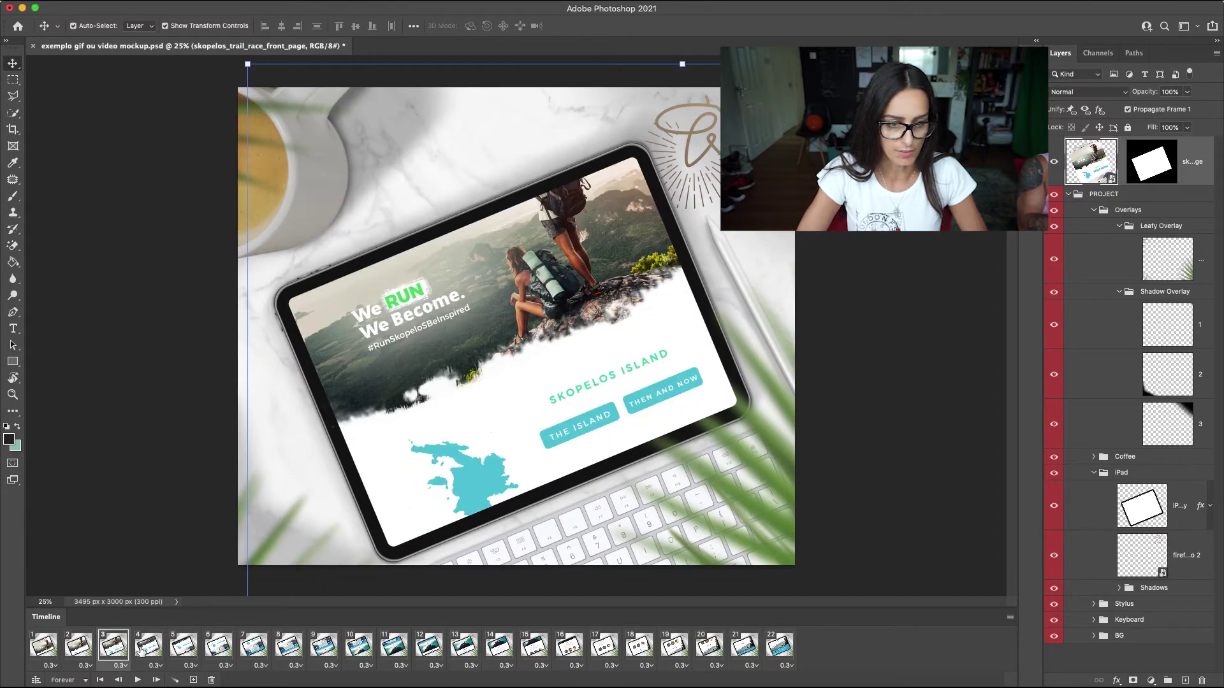
{"action": "left_click", "coordinate": [186, 649]}
{"action": "left_click", "coordinate": [220, 649]}
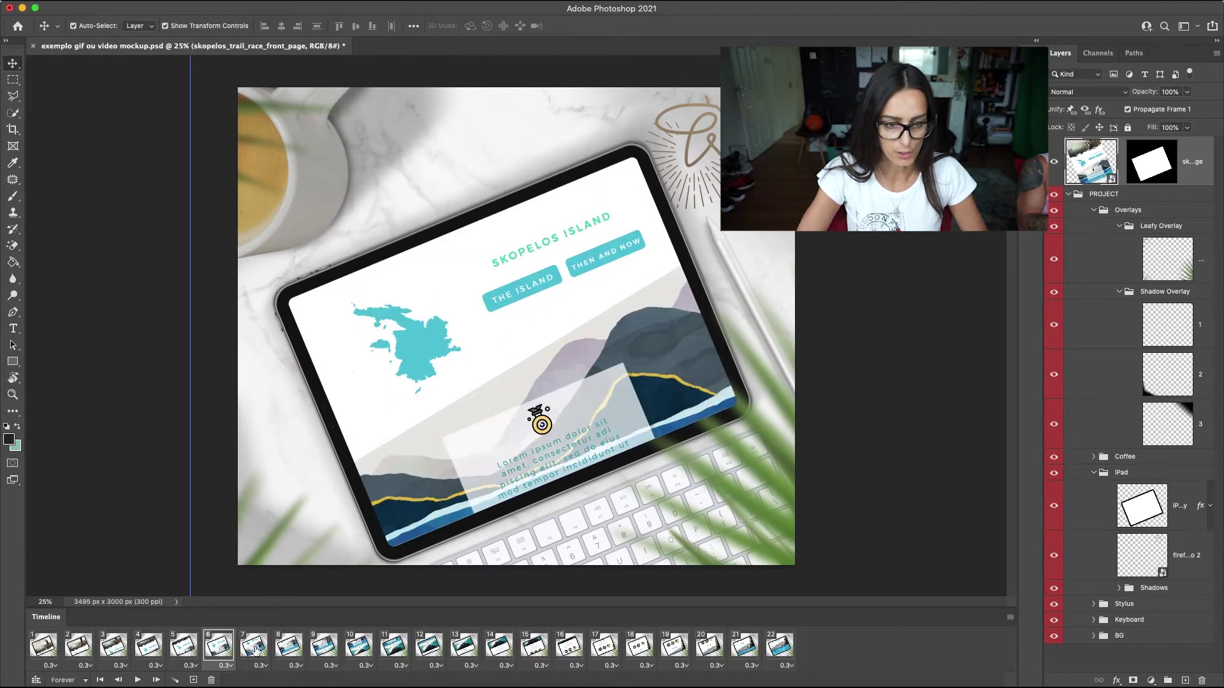
{"action": "left_click", "coordinate": [289, 649]}
{"action": "left_click", "coordinate": [330, 649]}
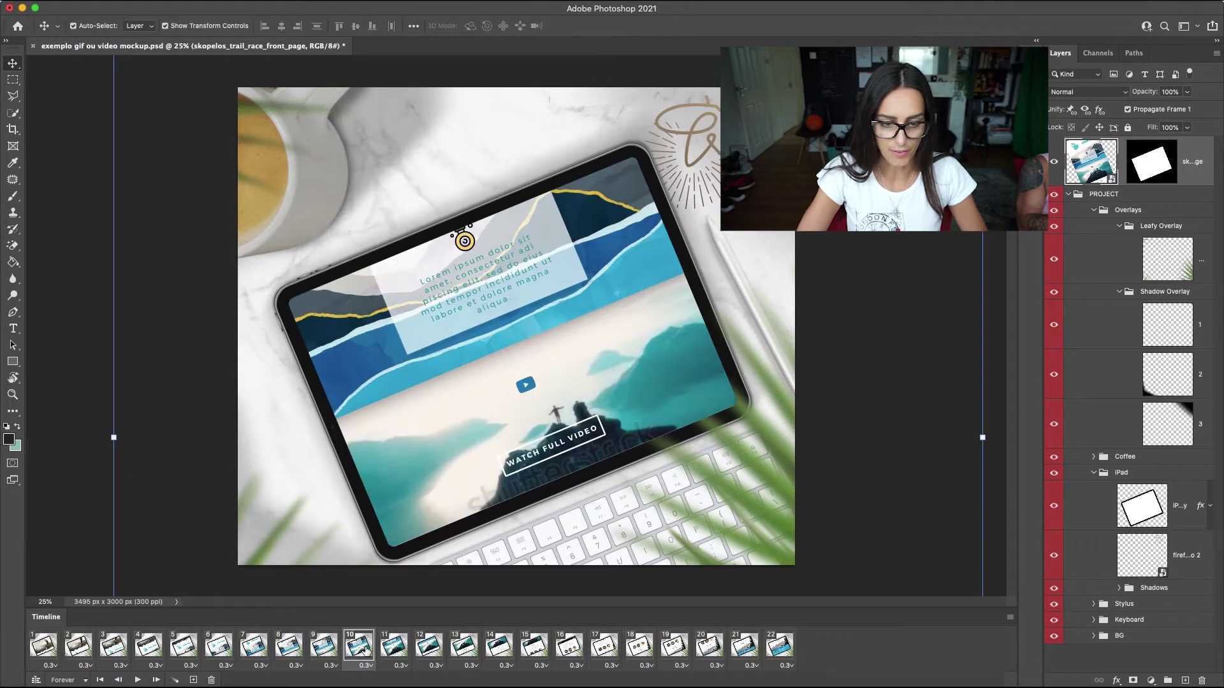
{"action": "left_click", "coordinate": [394, 647]}
{"action": "left_click", "coordinate": [438, 665]}
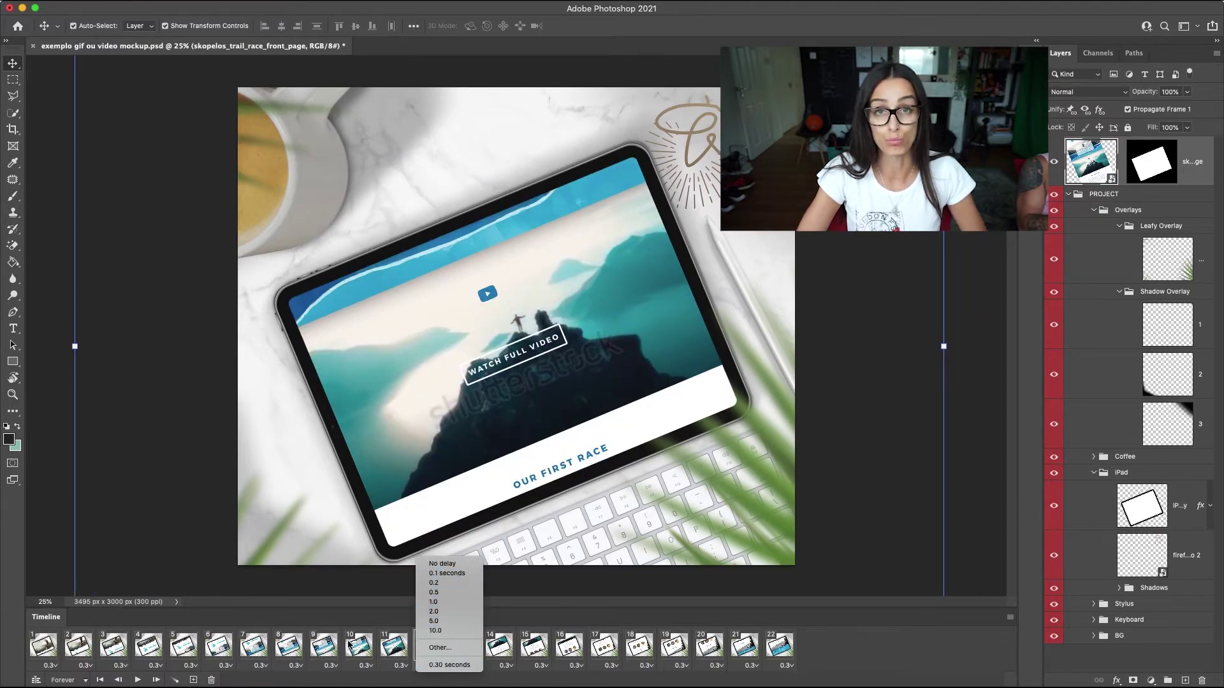
{"action": "left_click", "coordinate": [447, 645]}
{"action": "left_click", "coordinate": [472, 647]}
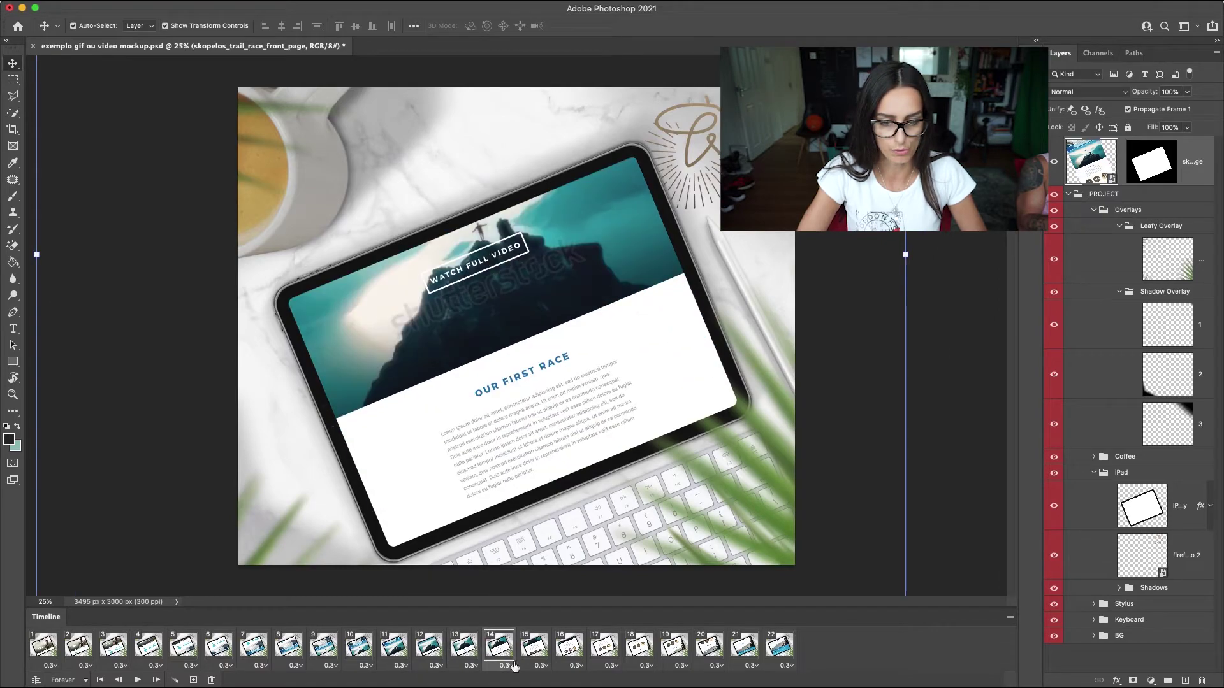
{"action": "left_click", "coordinate": [506, 665]}
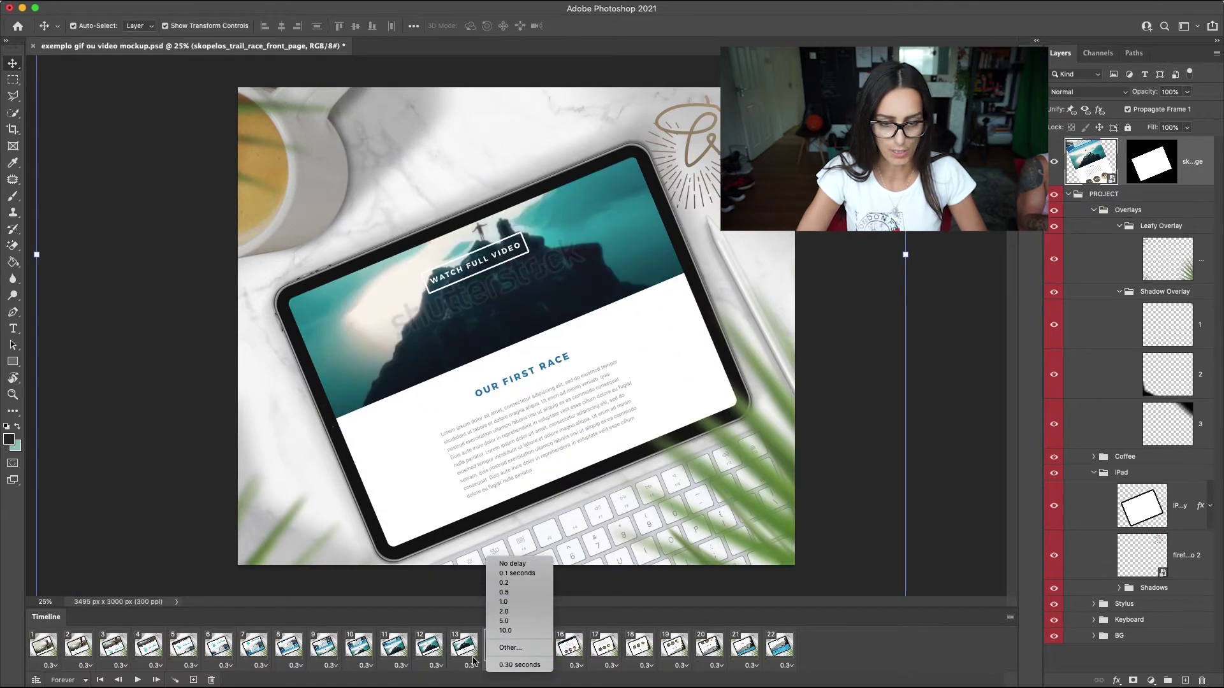
{"action": "left_click", "coordinate": [462, 682]}
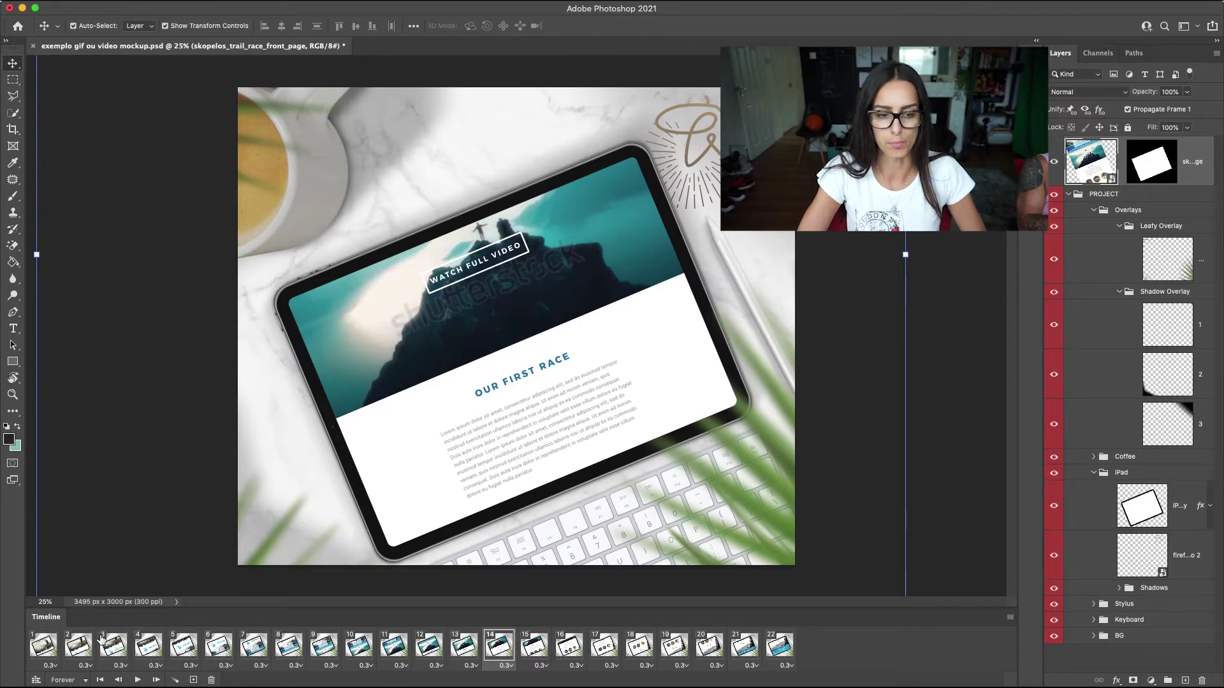
{"action": "left_click", "coordinate": [81, 646]}
{"action": "left_click", "coordinate": [678, 653], "text": "shift"}
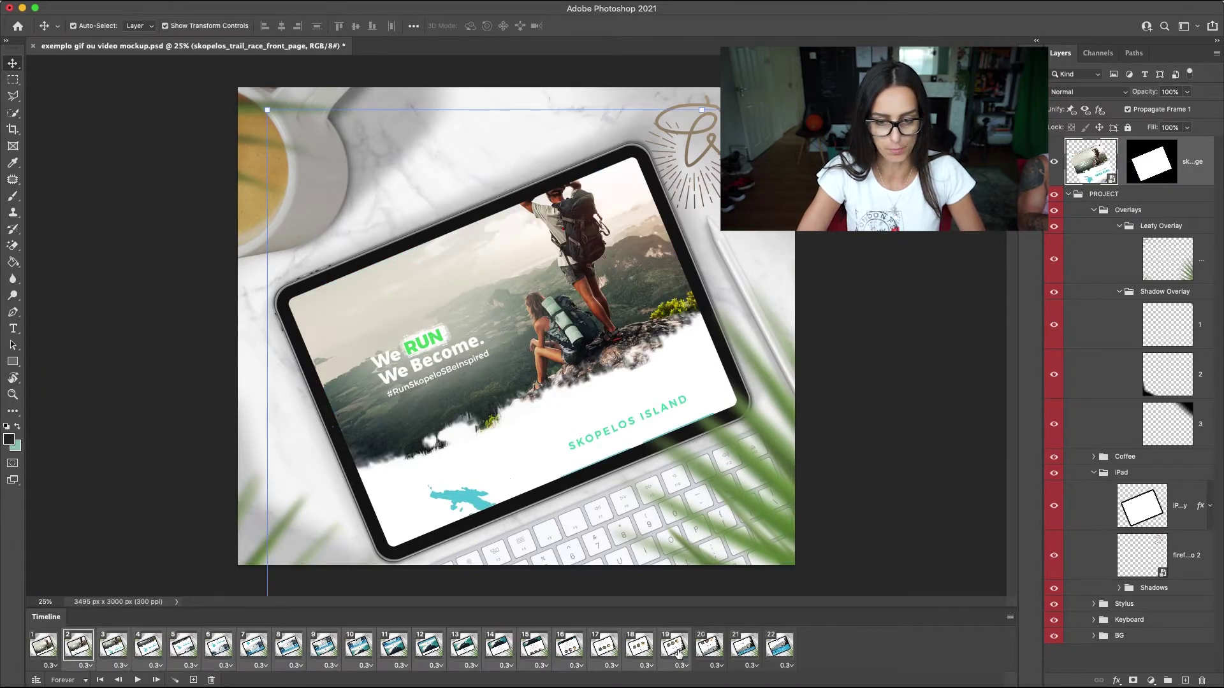
{"action": "left_click", "coordinate": [685, 664]}
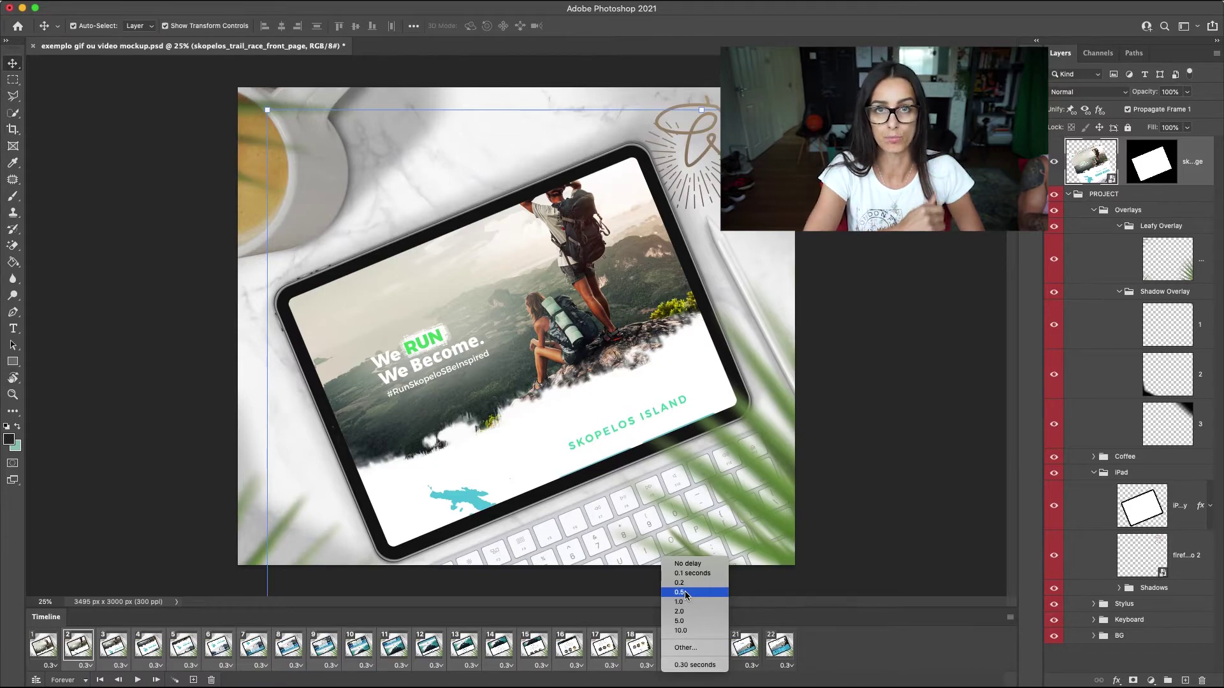
{"action": "left_click", "coordinate": [827, 640]}
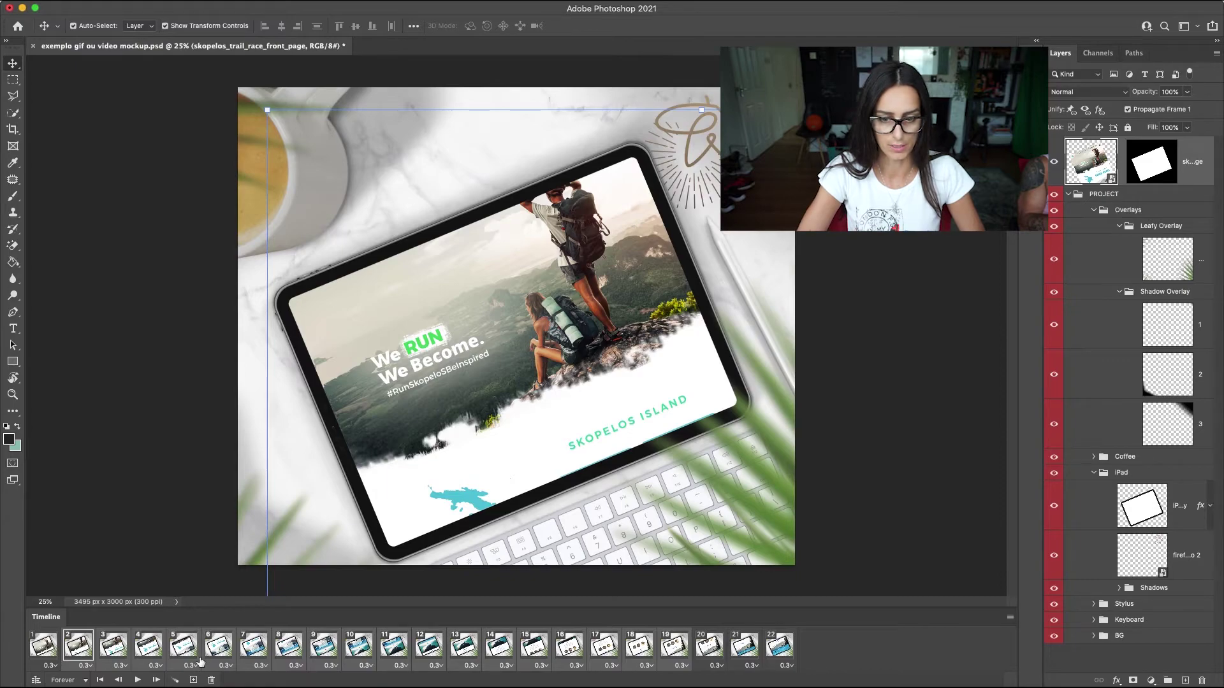
{"action": "left_click", "coordinate": [44, 645]}
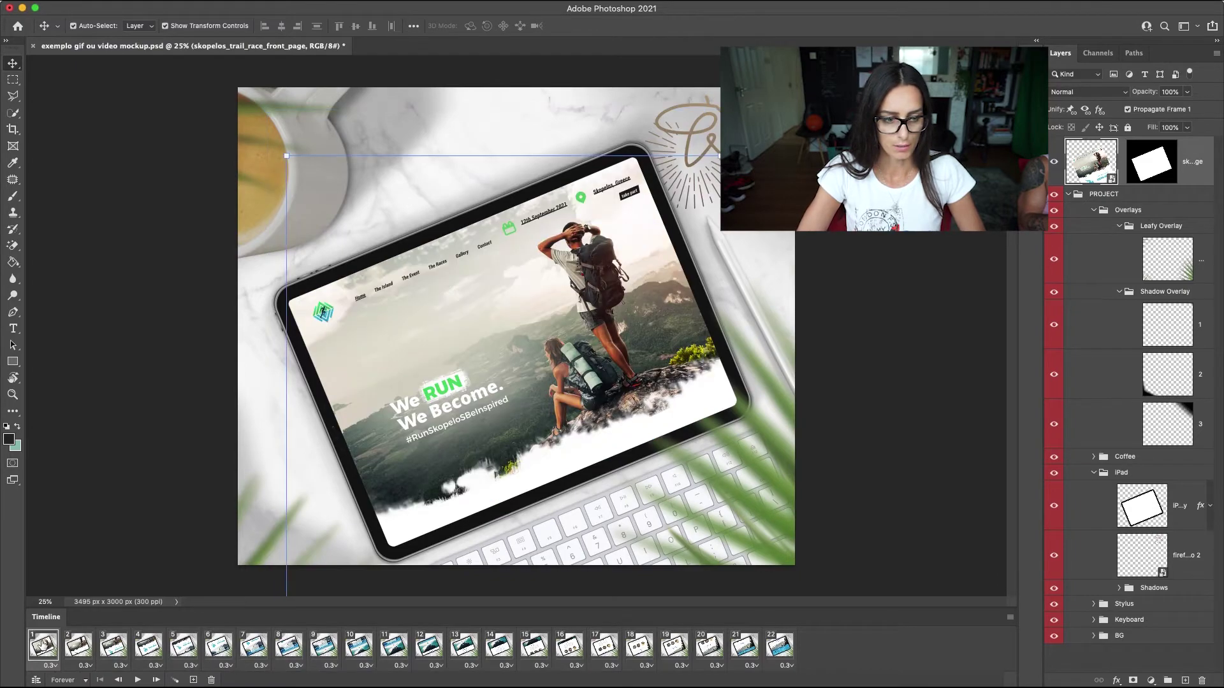
{"action": "left_click", "coordinate": [788, 647], "text": "shift"}
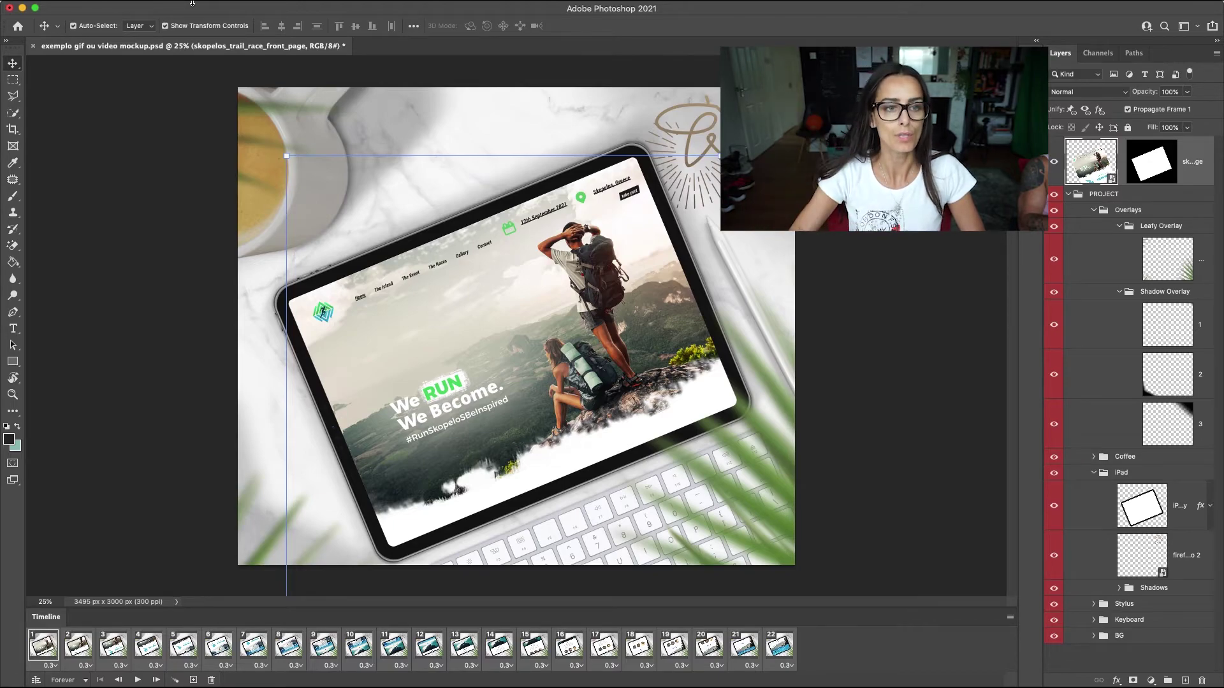
{"action": "left_click", "coordinate": [100, 8]}
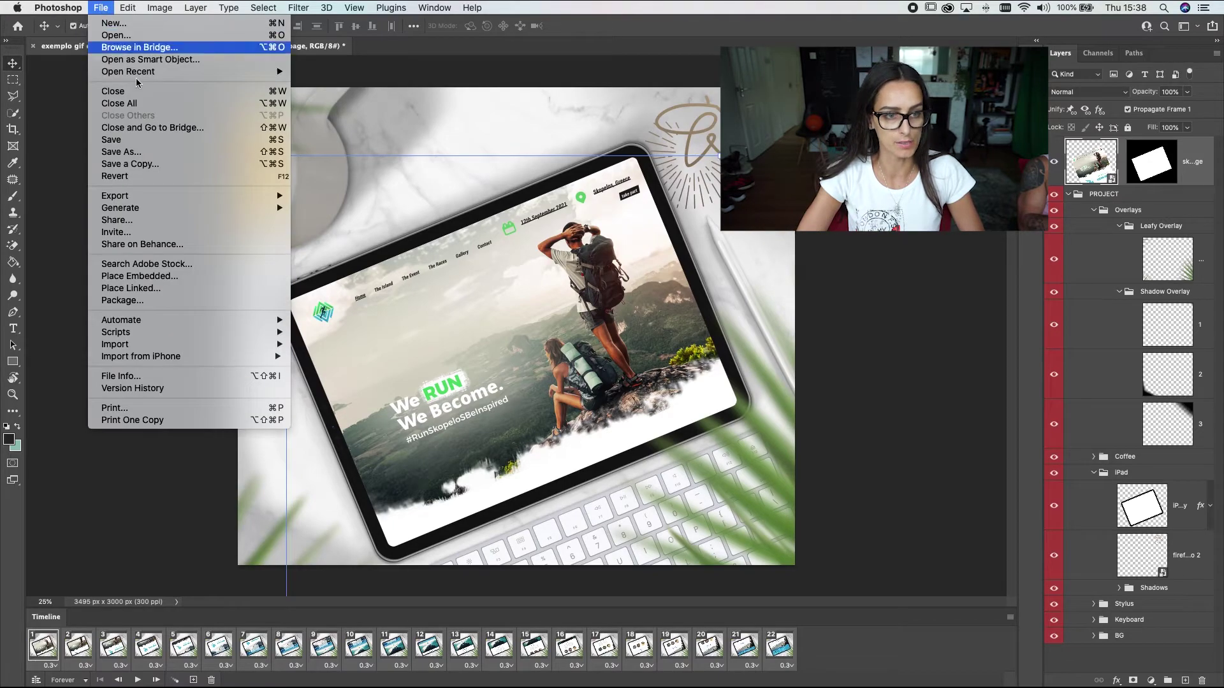
{"action": "mouse_move", "coordinate": [143, 195]}
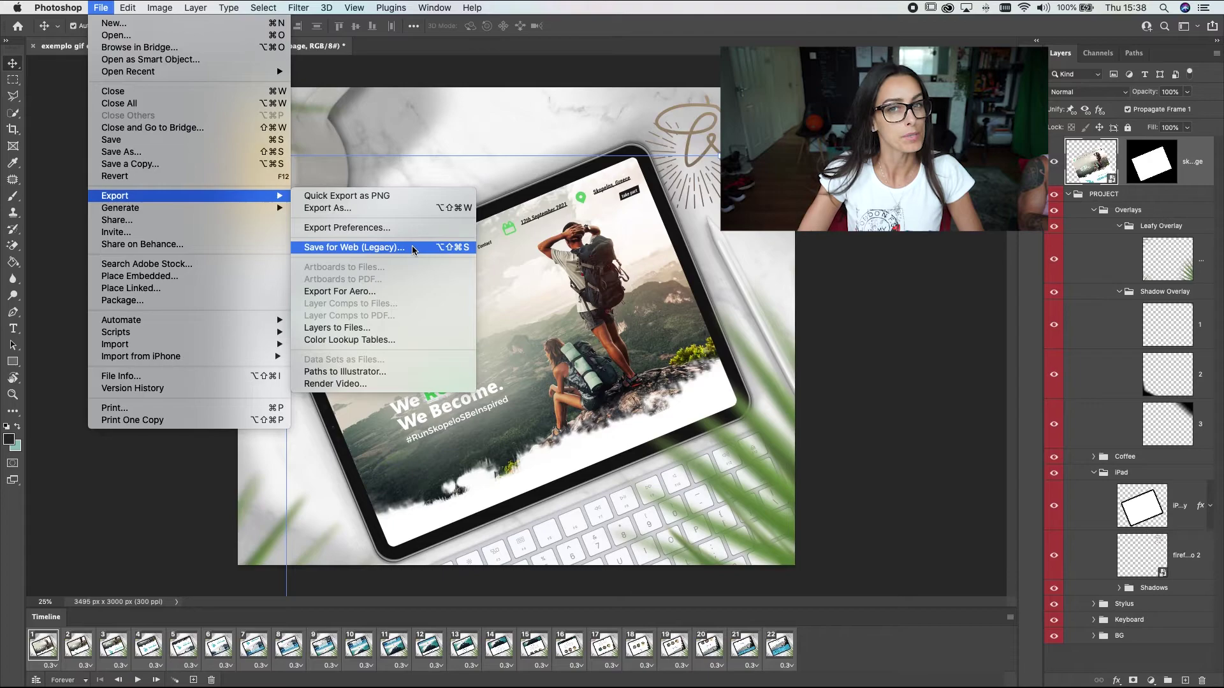
Return to Photoshop and open Save for Web (Legacy) with Cmd+Opt+Shift+S.
{"action": "left_click", "coordinate": [412, 248]}
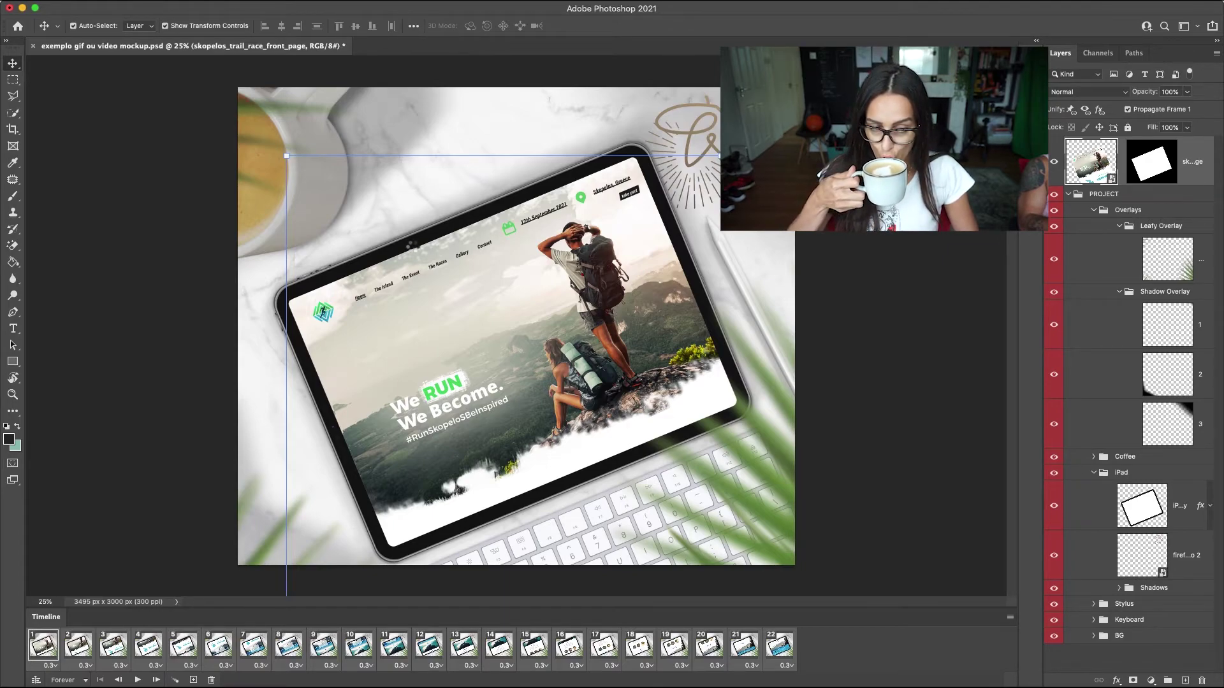
{"action": "key", "text": "super+Tab"}
{"action": "key", "text": "super+Tab"}
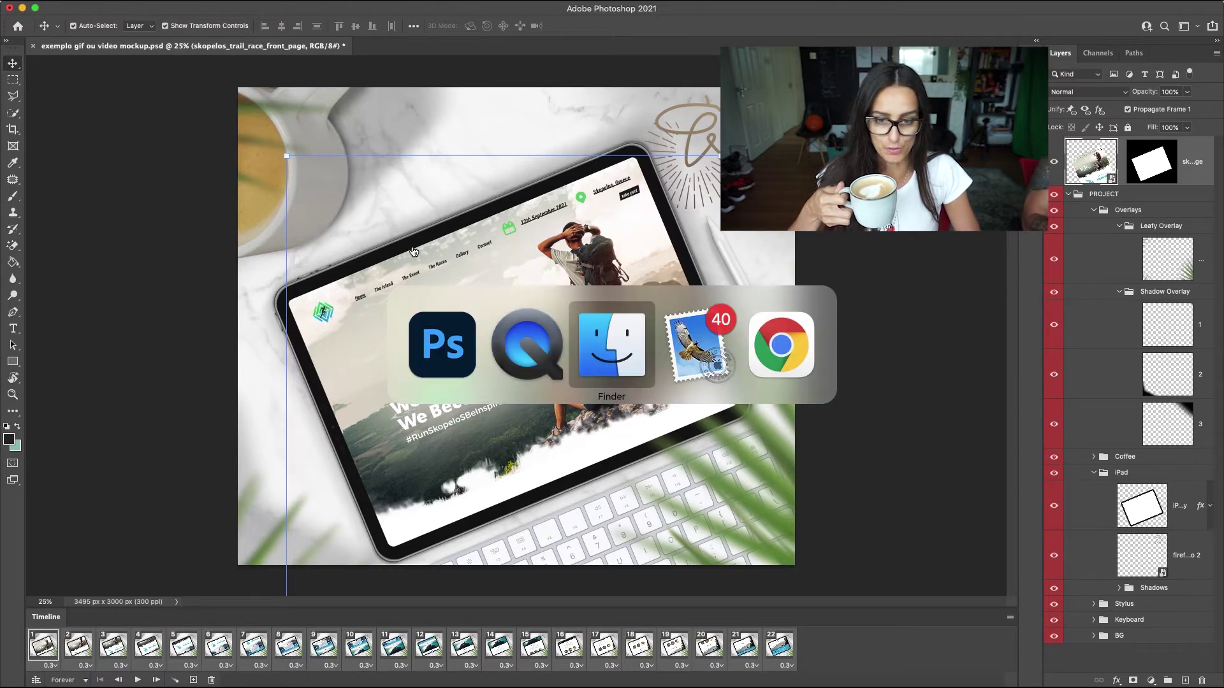
{"action": "key", "text": "super+Tab"}
{"action": "key", "text": "super+Tab"}
{"action": "key", "text": "super+Tab"}
{"action": "key", "text": "super+Tab"}
{"action": "key", "text": "super+Tab"}
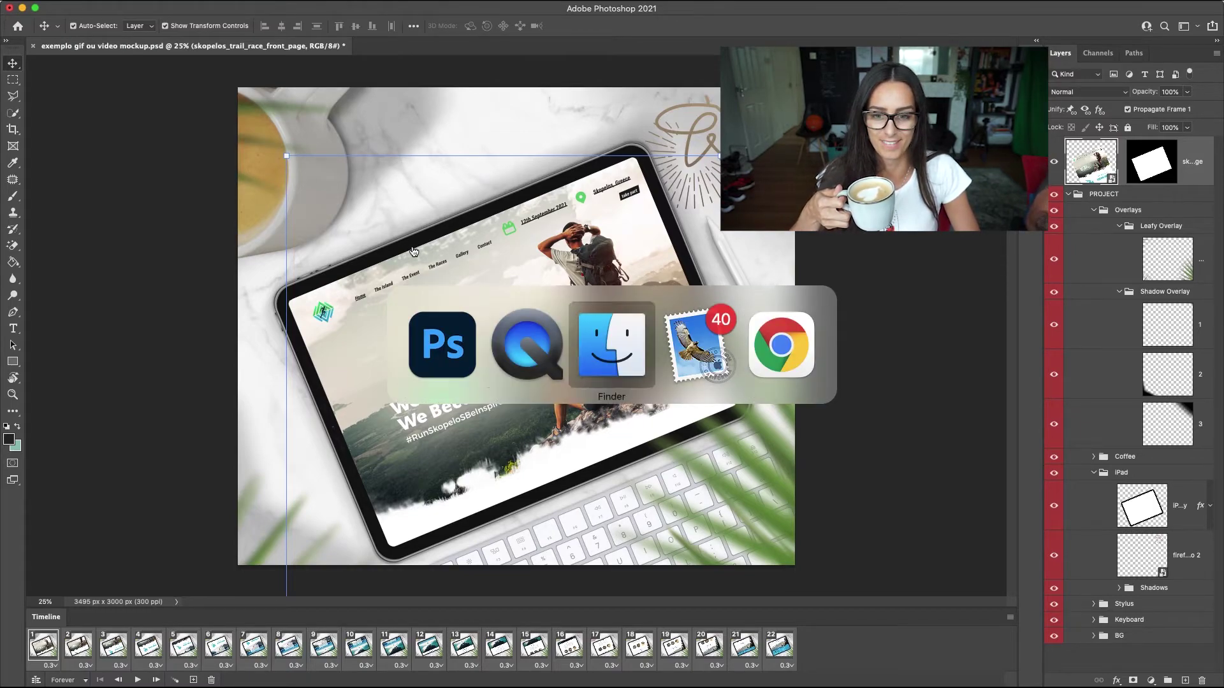
{"action": "key", "text": "super+Tab"}
{"action": "key", "text": "super+Tab"}
{"action": "key", "text": "super+Tab"}
{"action": "key", "text": "super+Tab"}
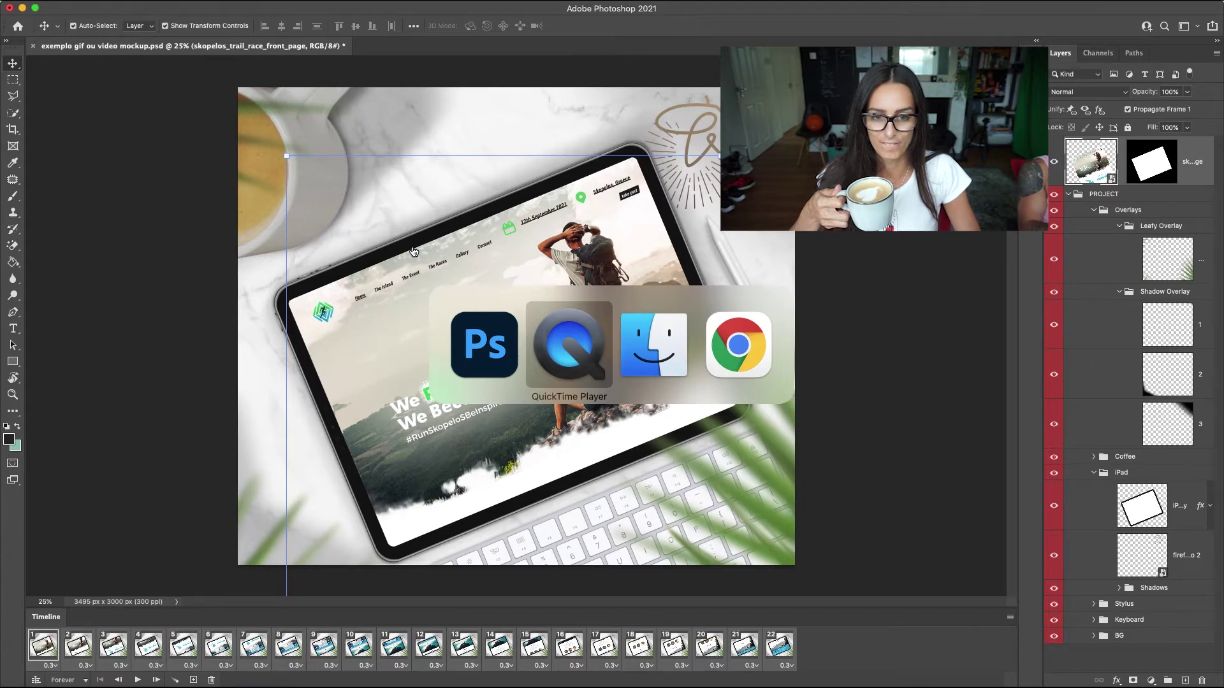
{"action": "key", "text": "super+Tab"}
{"action": "key", "text": "super+Tab"}
{"action": "key", "text": "super+Tab"}
{"action": "key", "text": "super"}
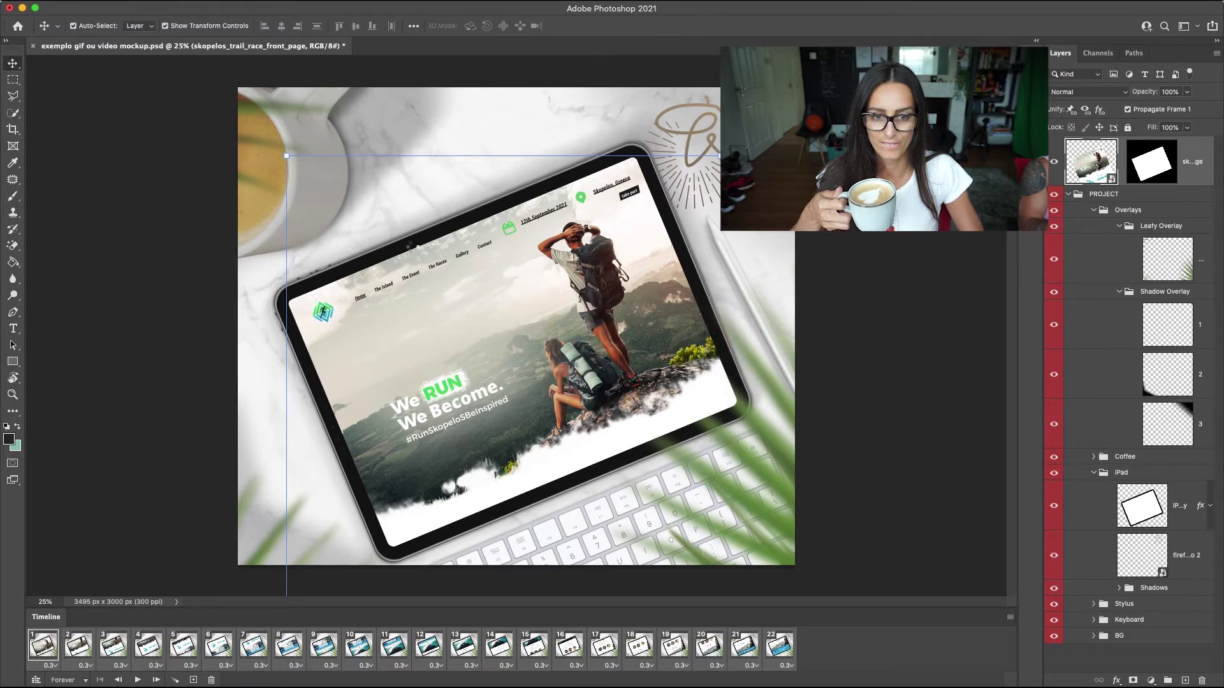
{"action": "key", "text": "super+alt+shift+s"}
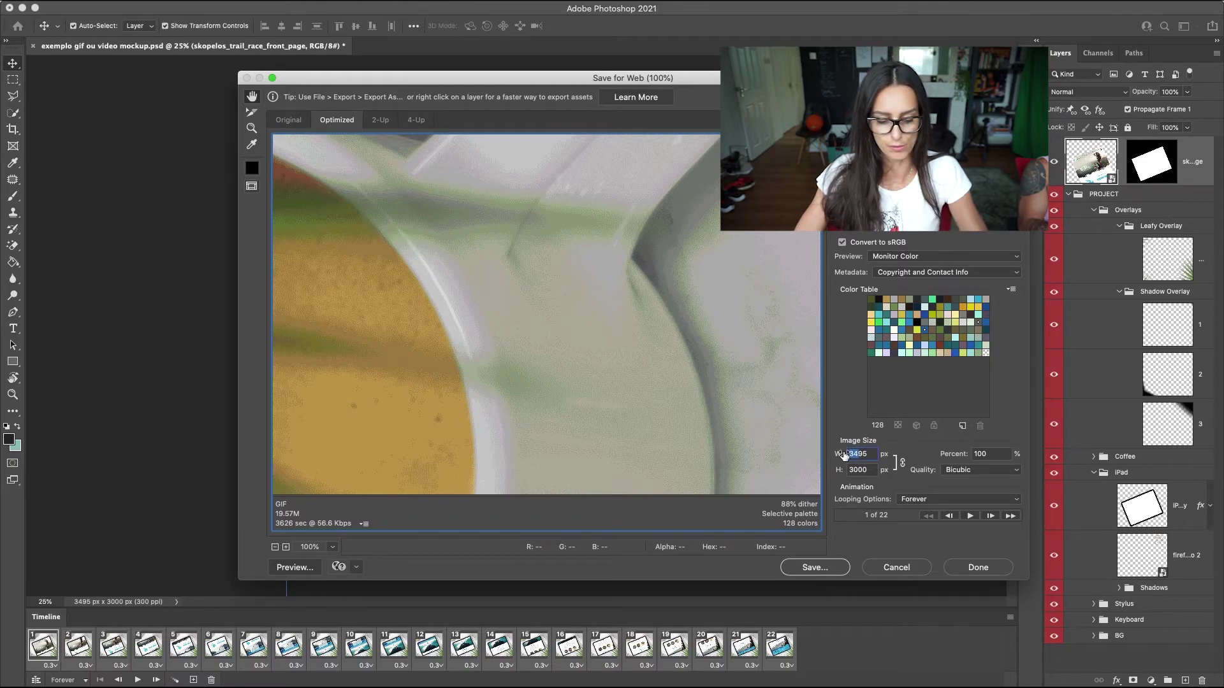
Set the GIF width to 1095 px, keeping the GIF 128 Dithered preset.
{"action": "type", "text": "1095"}
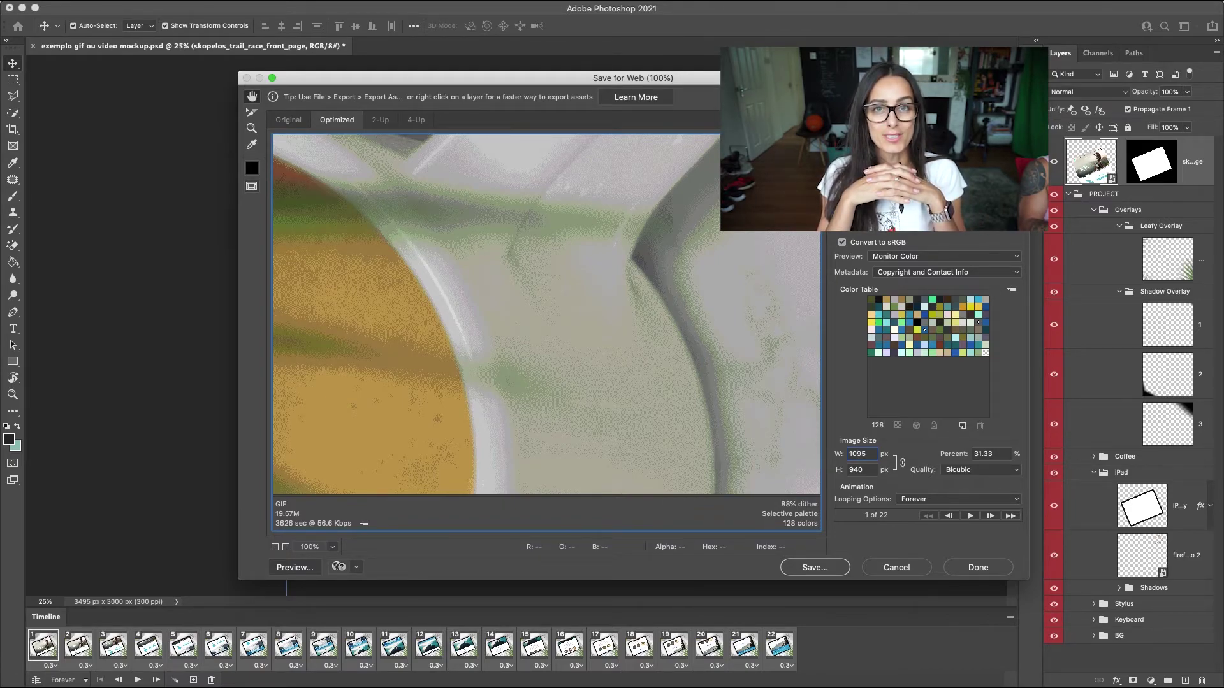
{"action": "key", "text": "Tab"}
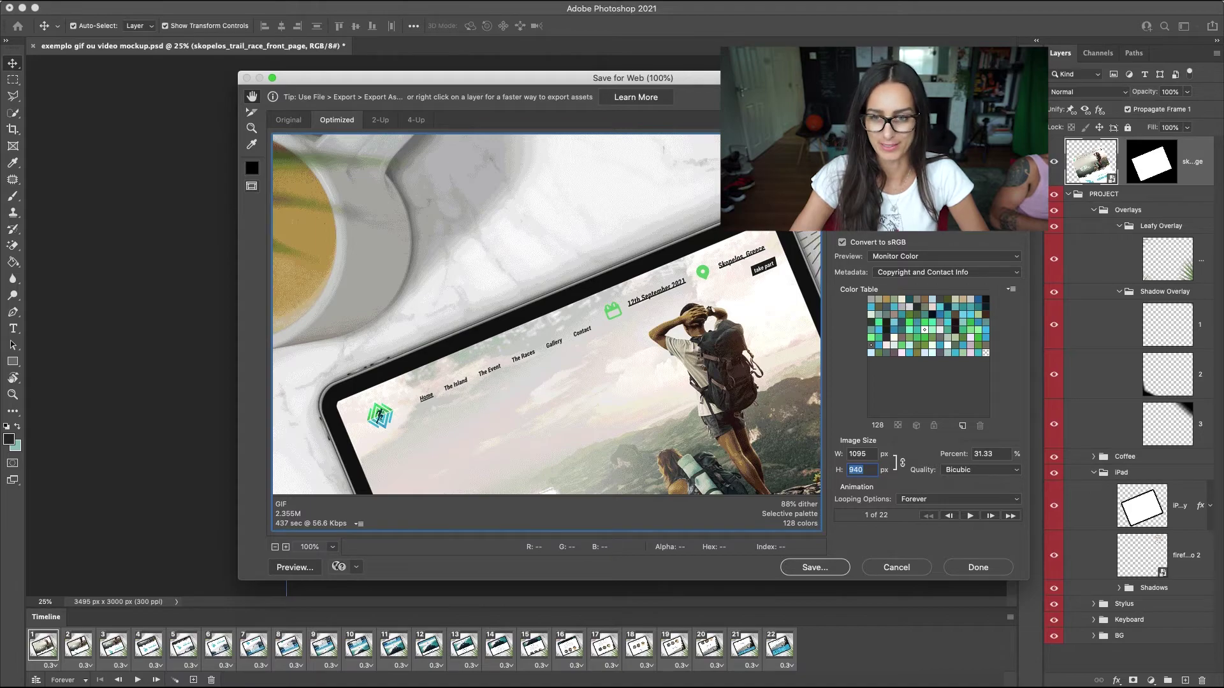
{"action": "left_click", "coordinate": [939, 117]}
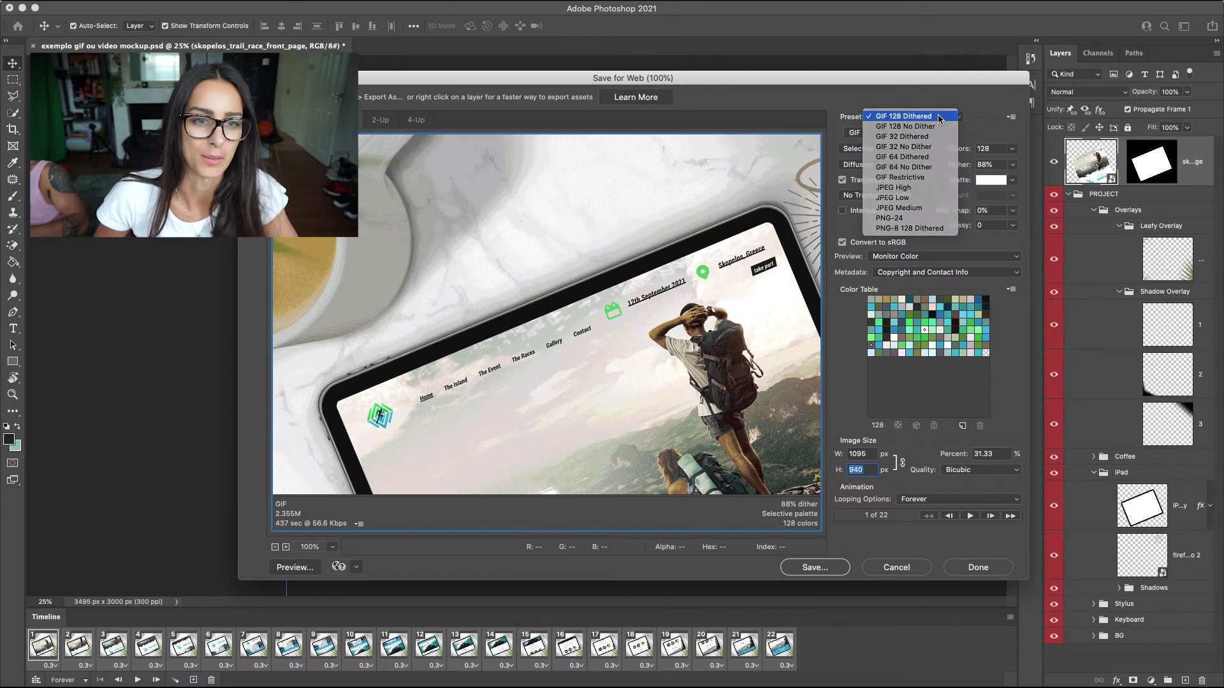
{"action": "left_click", "coordinate": [939, 117]}
{"action": "left_click", "coordinate": [891, 132]}
{"action": "left_click", "coordinate": [891, 133]}
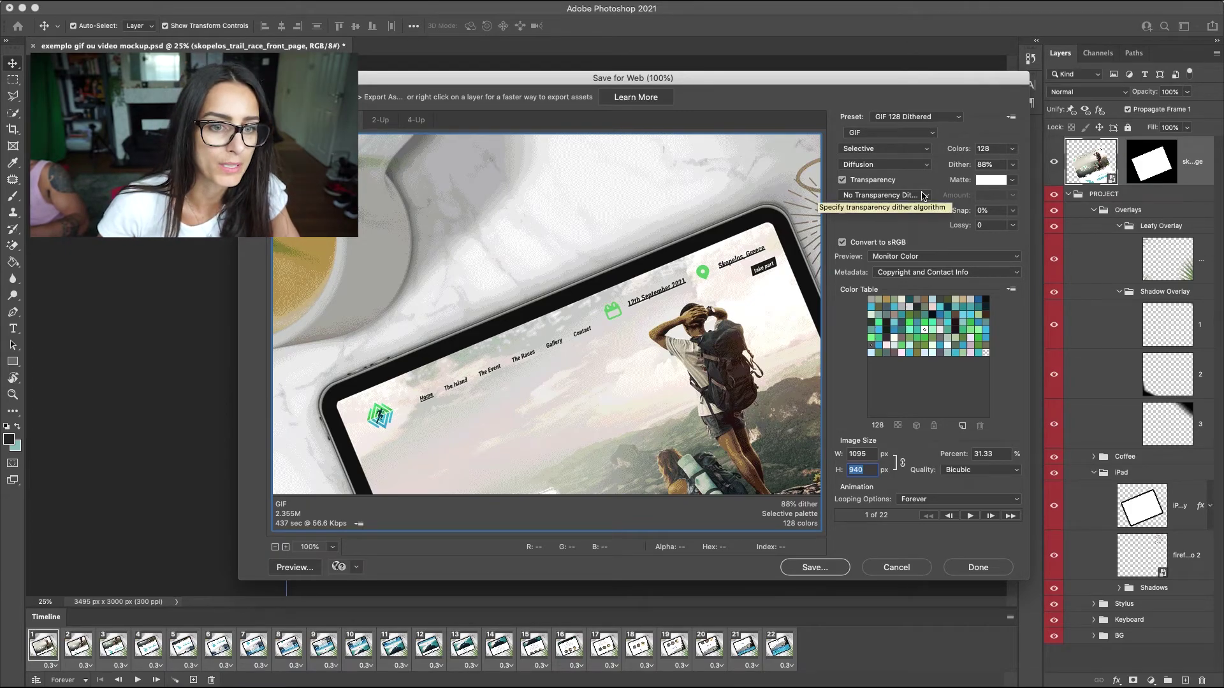
Keep Copyright and Contact Info metadata and Forever looping, zoom the preview out, and save.
{"action": "left_click", "coordinate": [955, 272]}
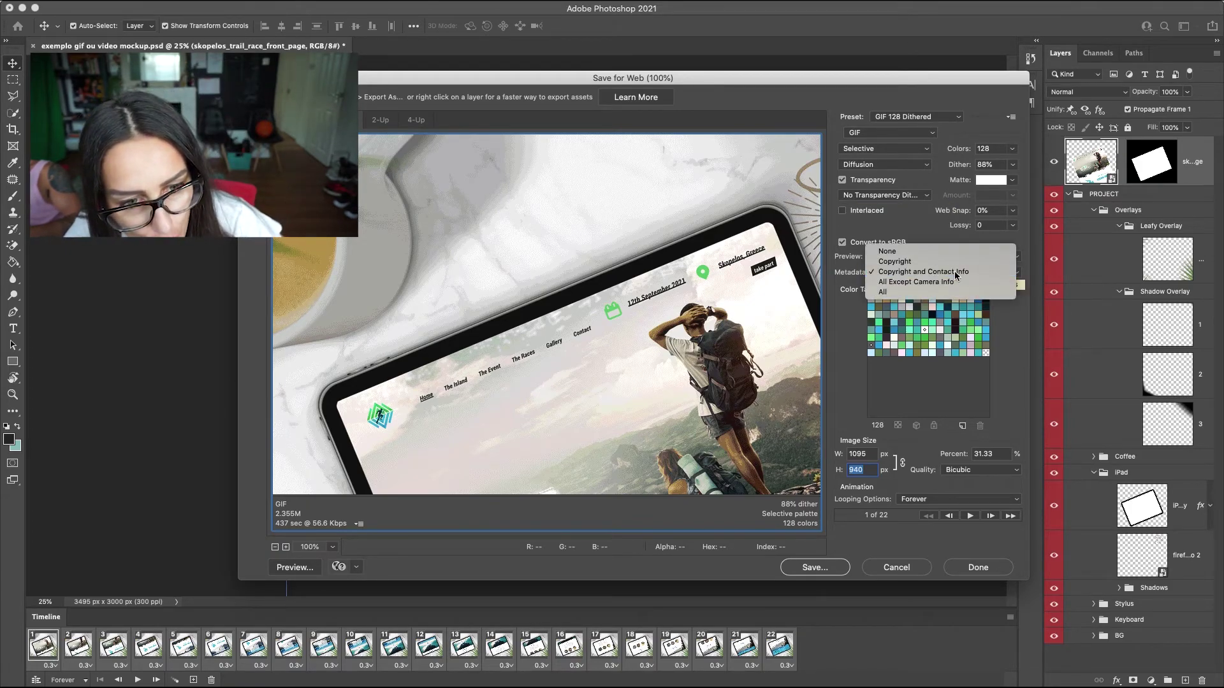
{"action": "left_click", "coordinate": [955, 272]}
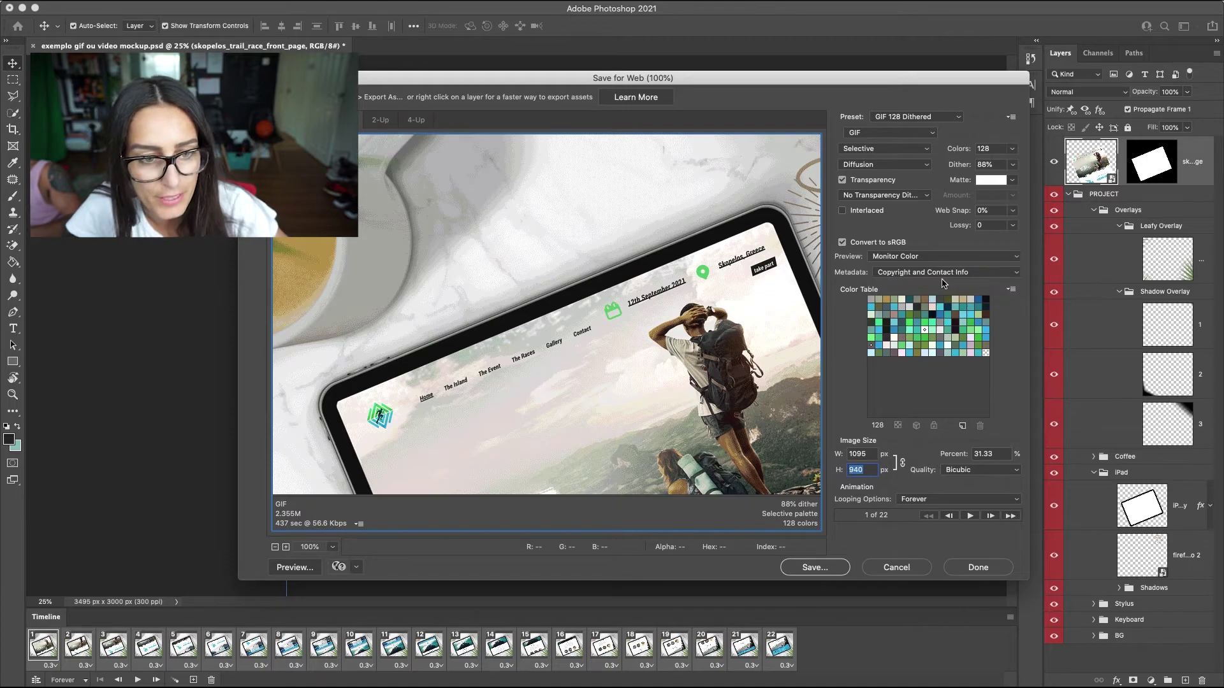
{"action": "left_click", "coordinate": [966, 499]}
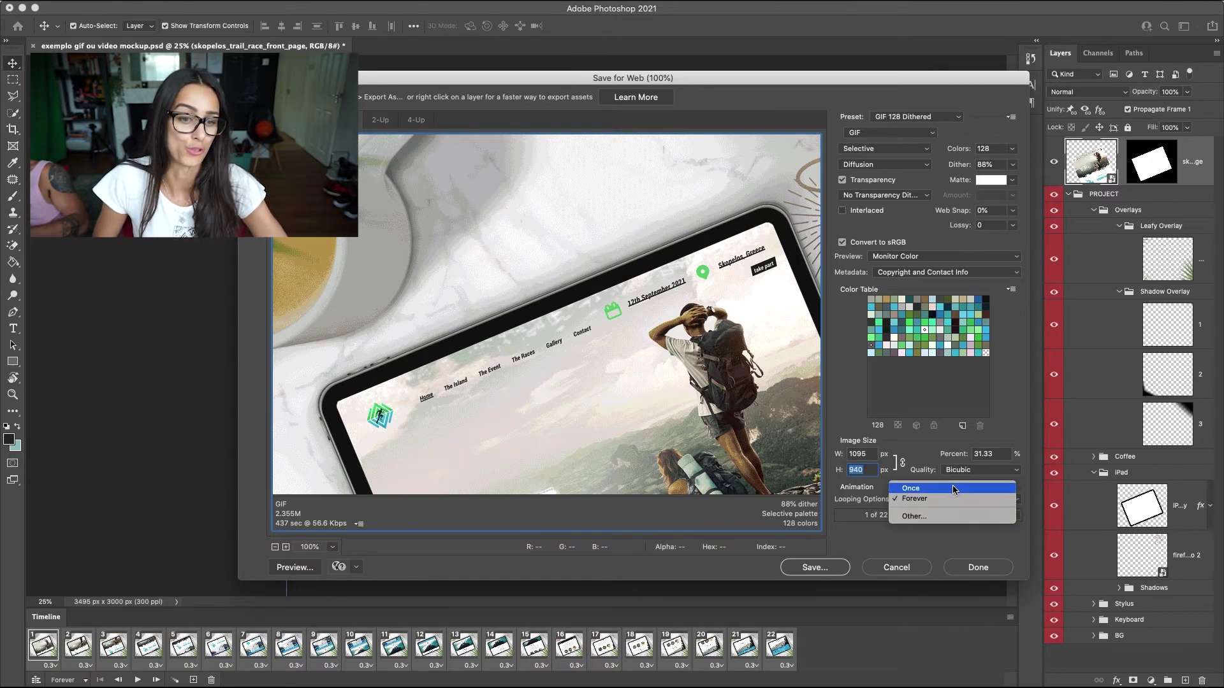
{"action": "left_click", "coordinate": [943, 537]}
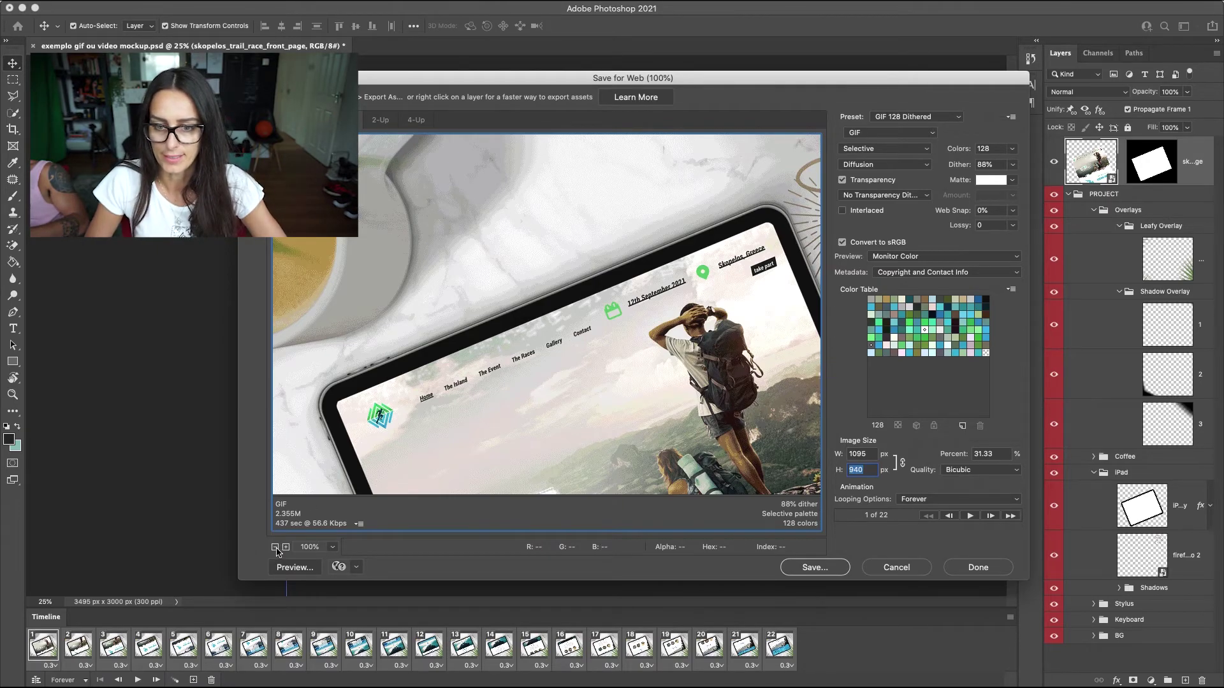
{"action": "left_click", "coordinate": [274, 547]}
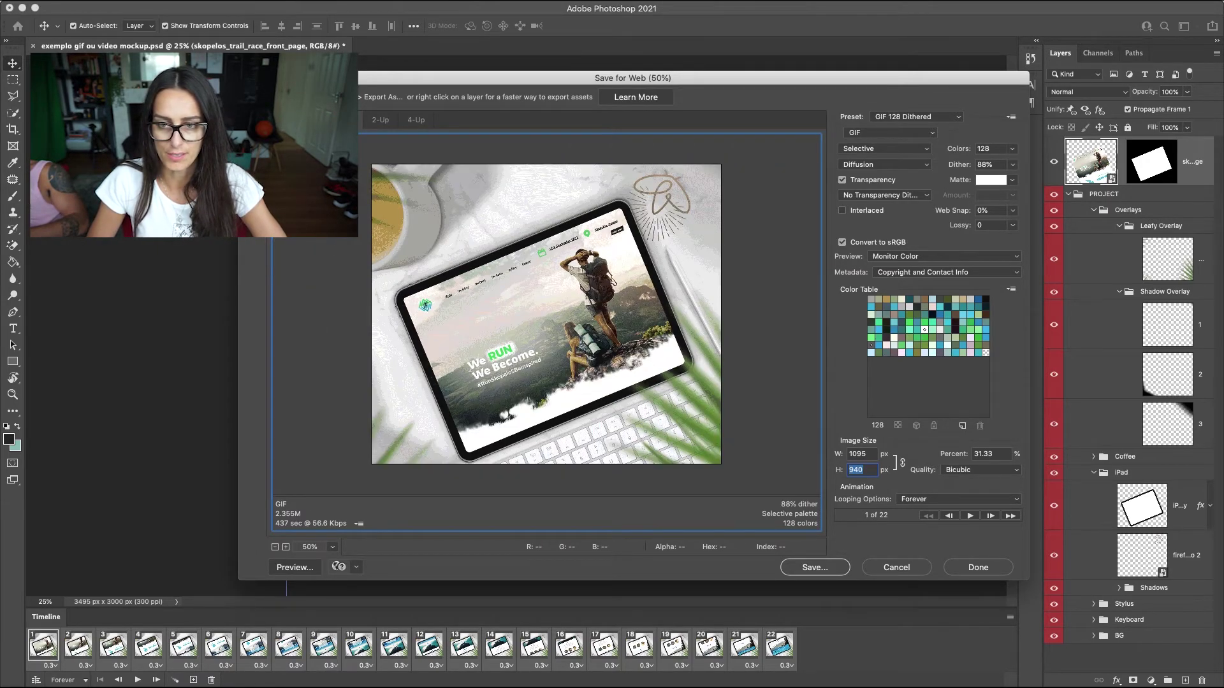
{"action": "left_click", "coordinate": [294, 120]}
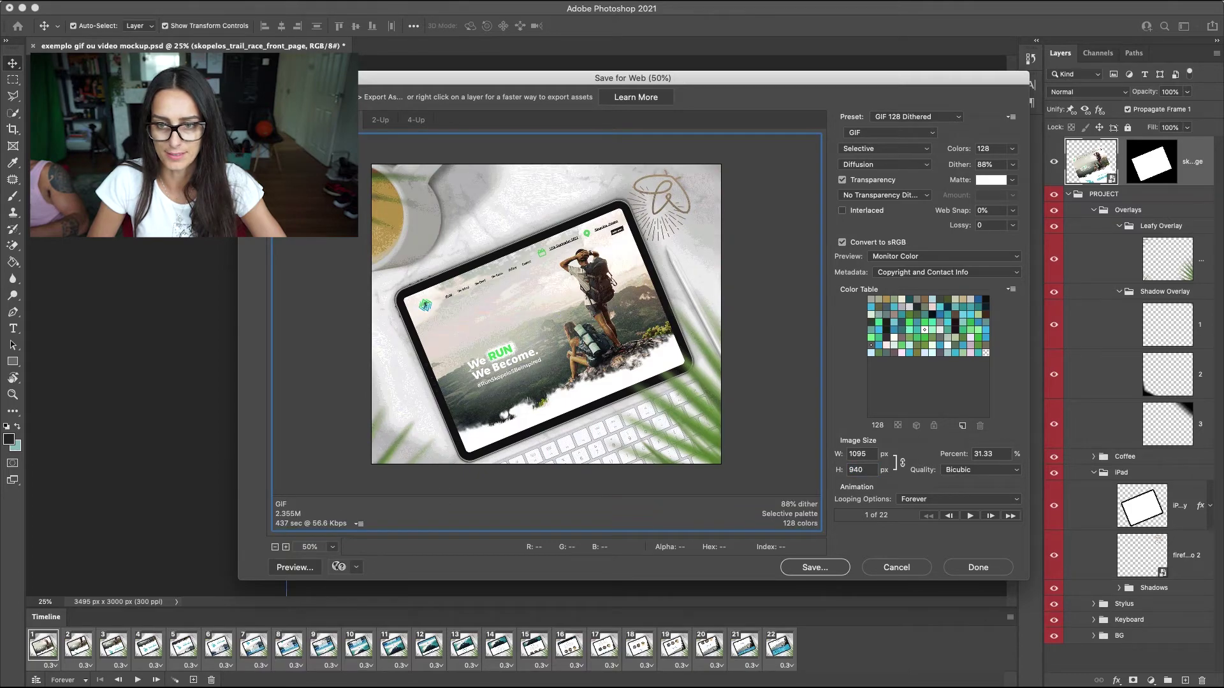
{"action": "left_click", "coordinate": [814, 567]}
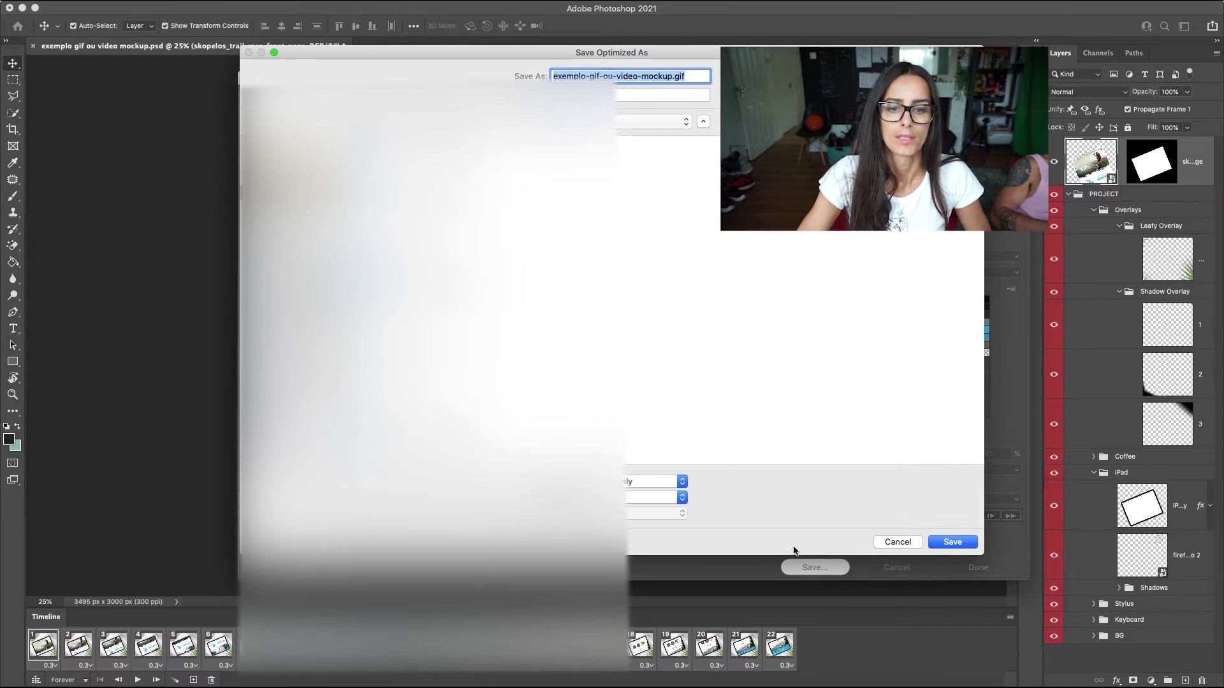
Save the optimized file as exemplo-gif-ou-video-mockup.gif.
{"action": "left_click", "coordinate": [650, 483]}
{"action": "left_click", "coordinate": [650, 483]}
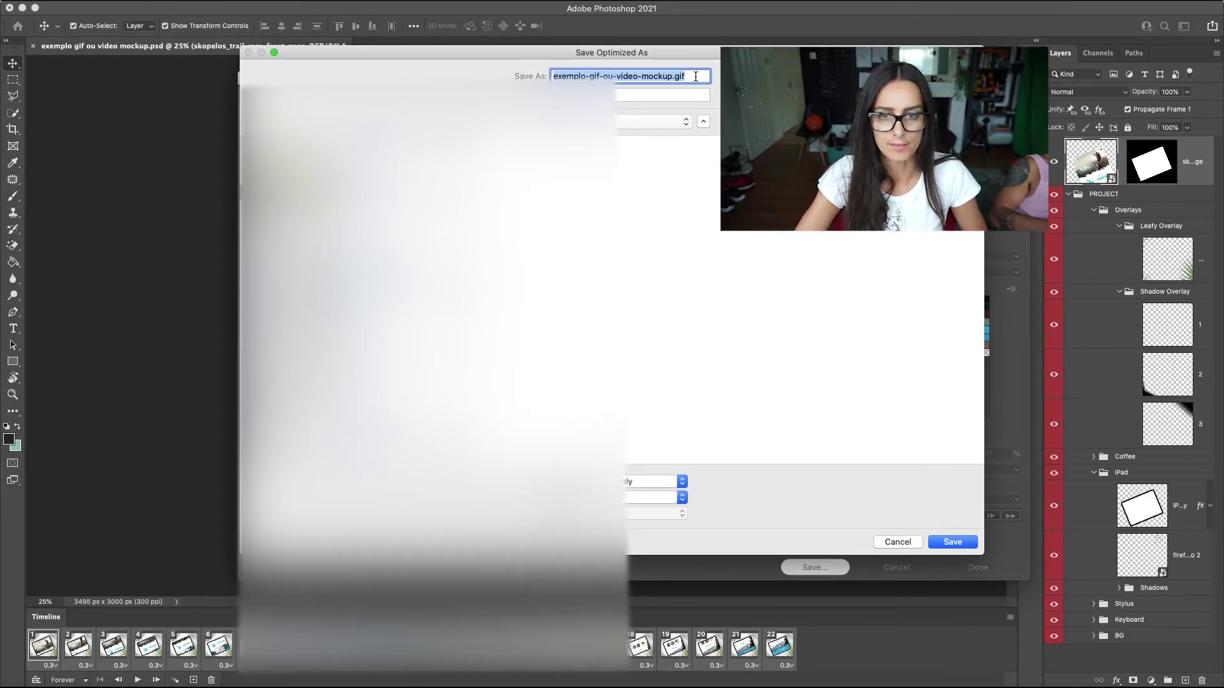
{"action": "left_click", "coordinate": [970, 544]}
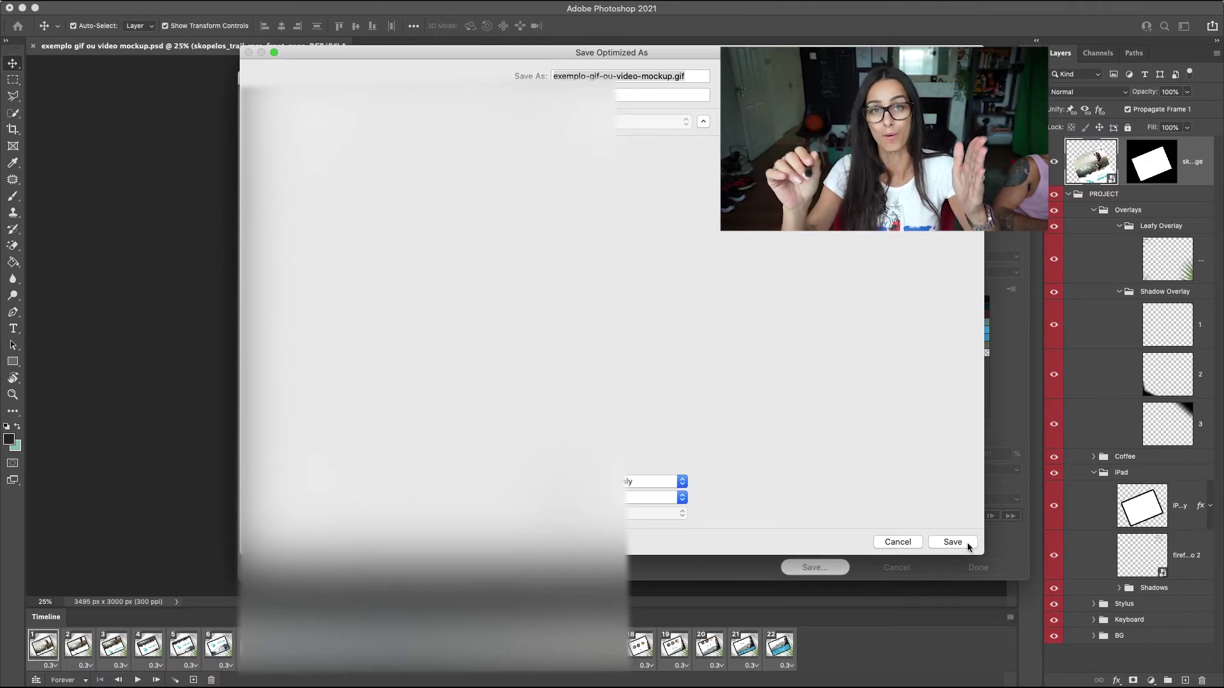
{"action": "left_click", "coordinate": [966, 542]}
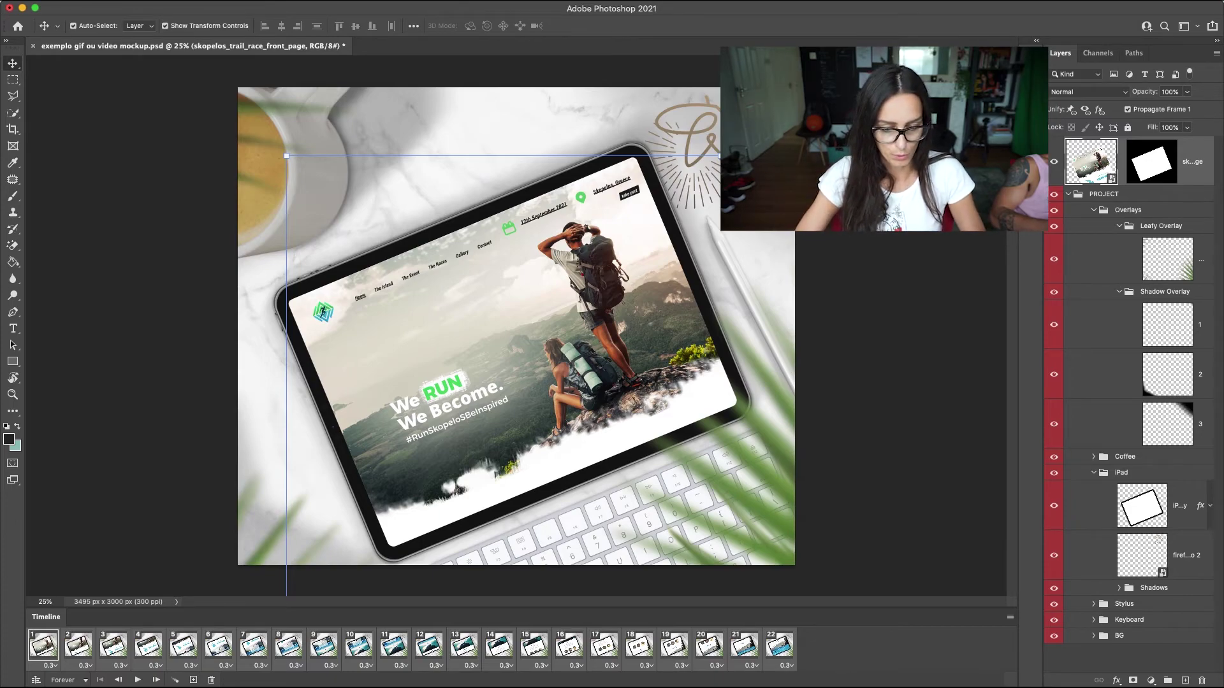
{"action": "key", "text": "super+Tab"}
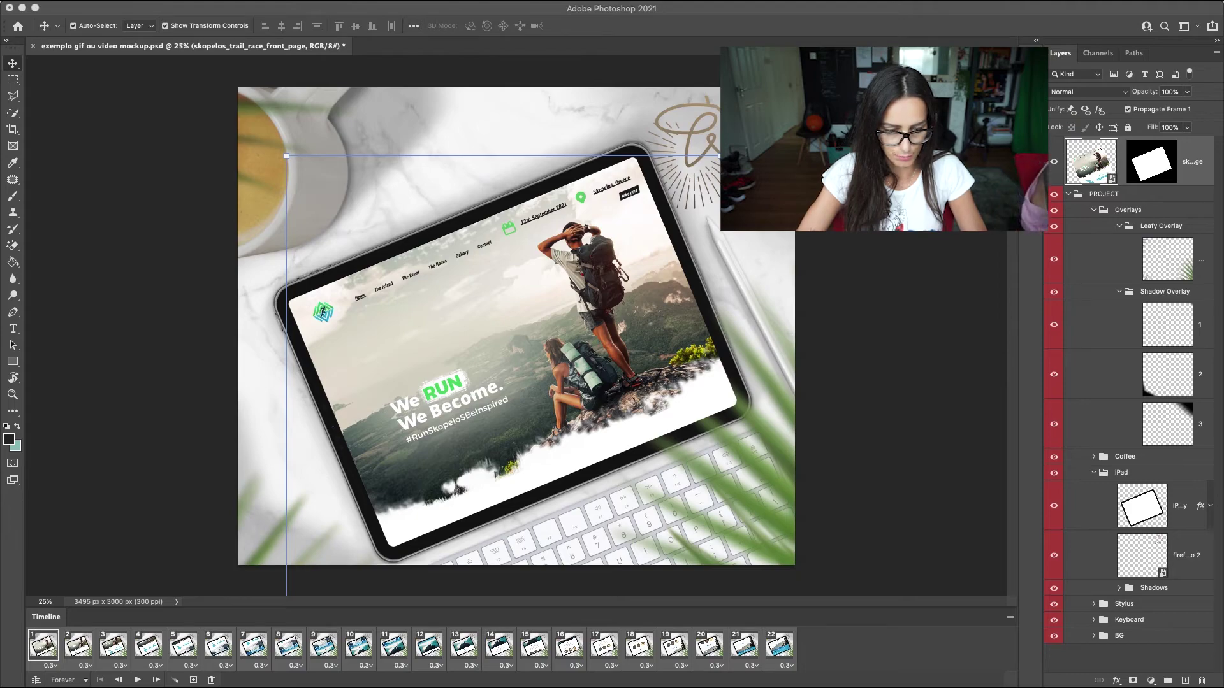
{"action": "key", "text": "space"}
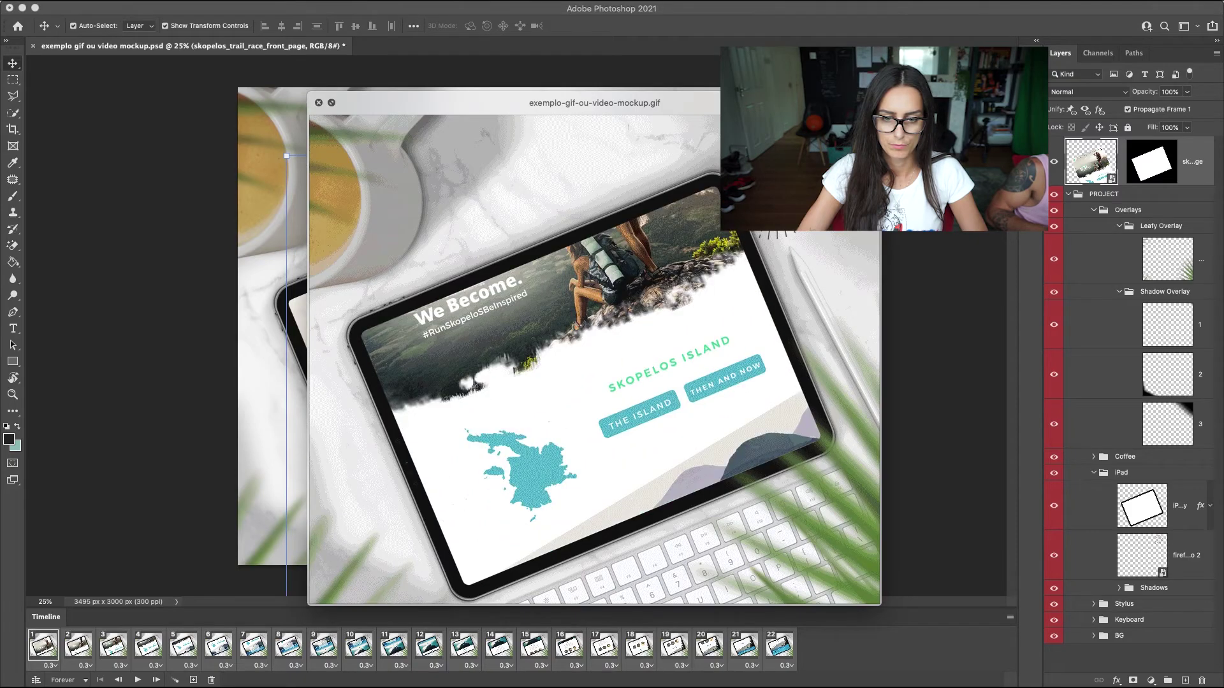
{"action": "key", "text": "space"}
{"action": "mouse_move", "coordinate": [118, 4]}
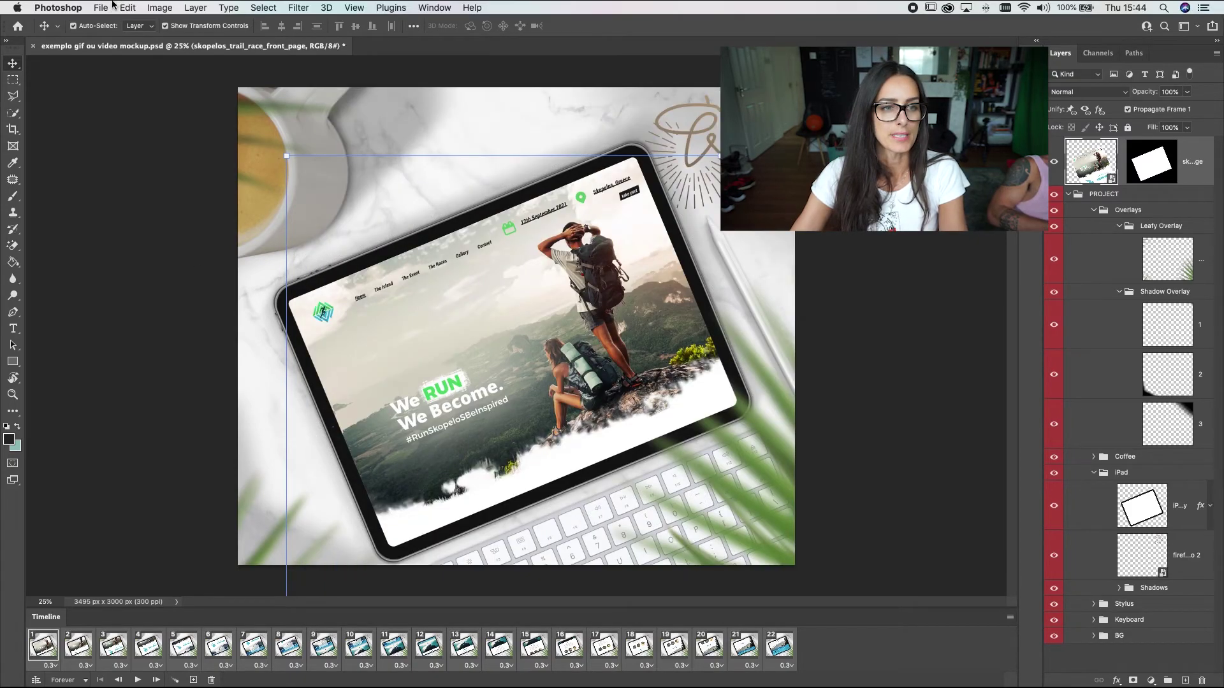
Render exemplo gif ou video mockup.mp4 as H.264 High Quality, 1080 × 1080, 30 fps.
{"action": "left_click", "coordinate": [110, 9]}
{"action": "mouse_move", "coordinate": [115, 195]}
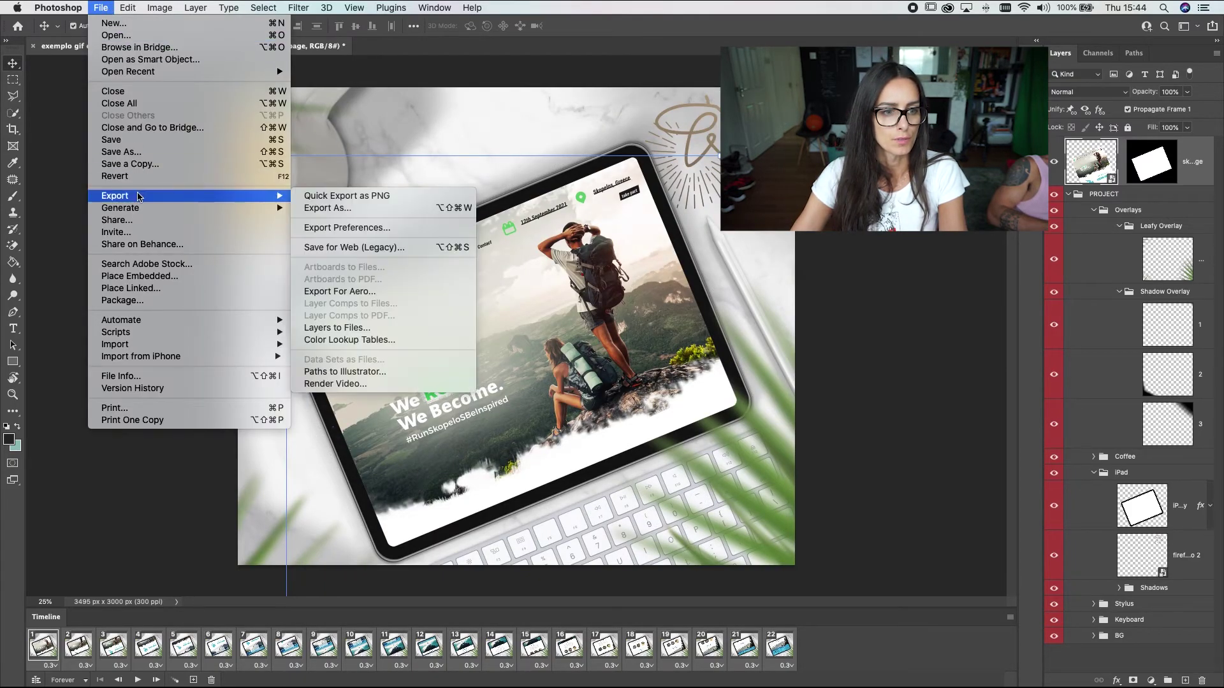
{"action": "left_click", "coordinate": [345, 385]}
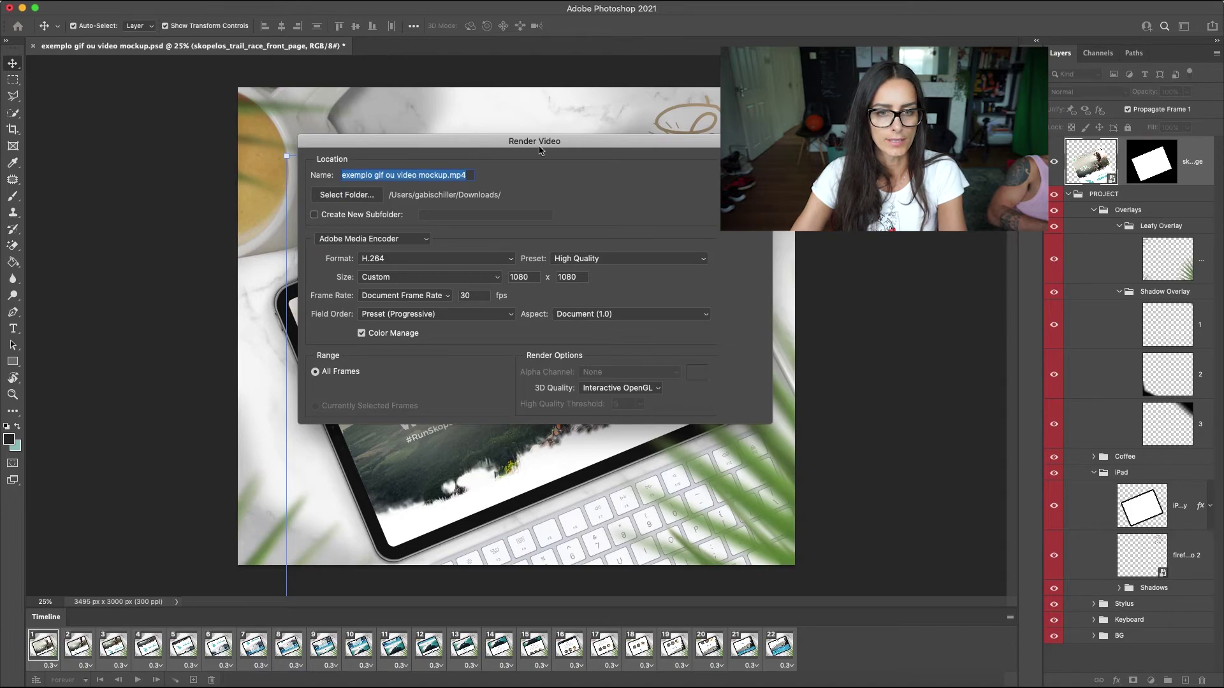
{"action": "left_click_drag", "start_coordinate": [540, 150], "coordinate": [593, 285]}
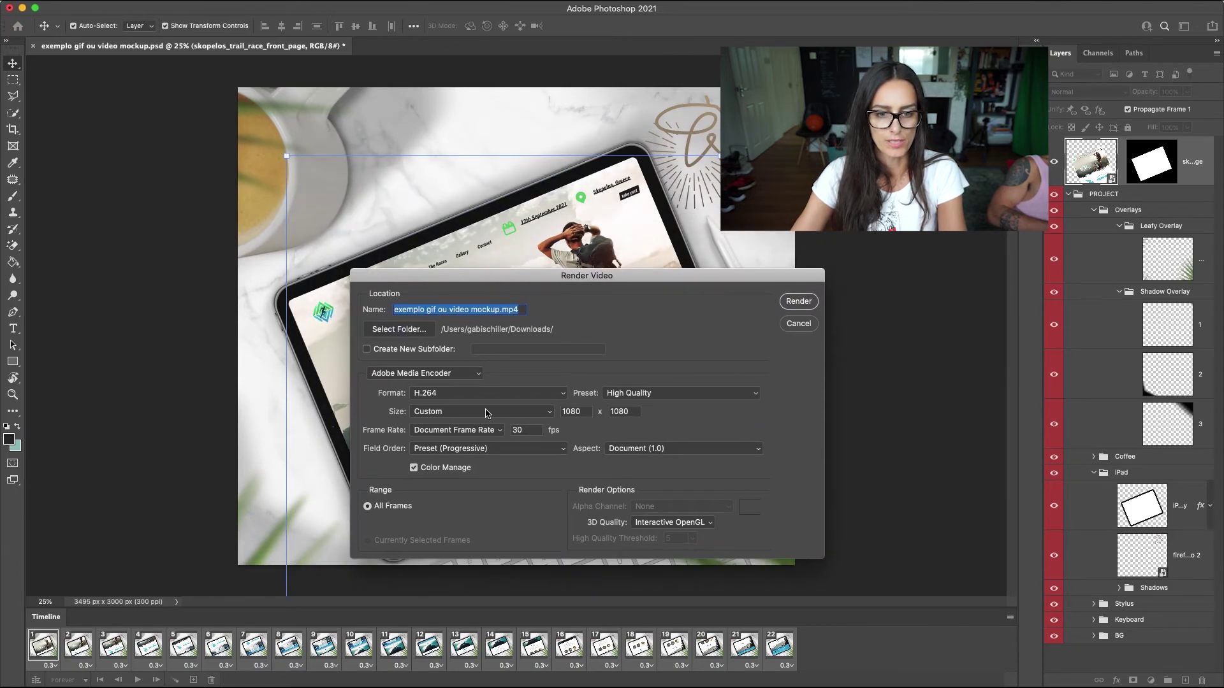
{"action": "double_click", "coordinate": [583, 411]}
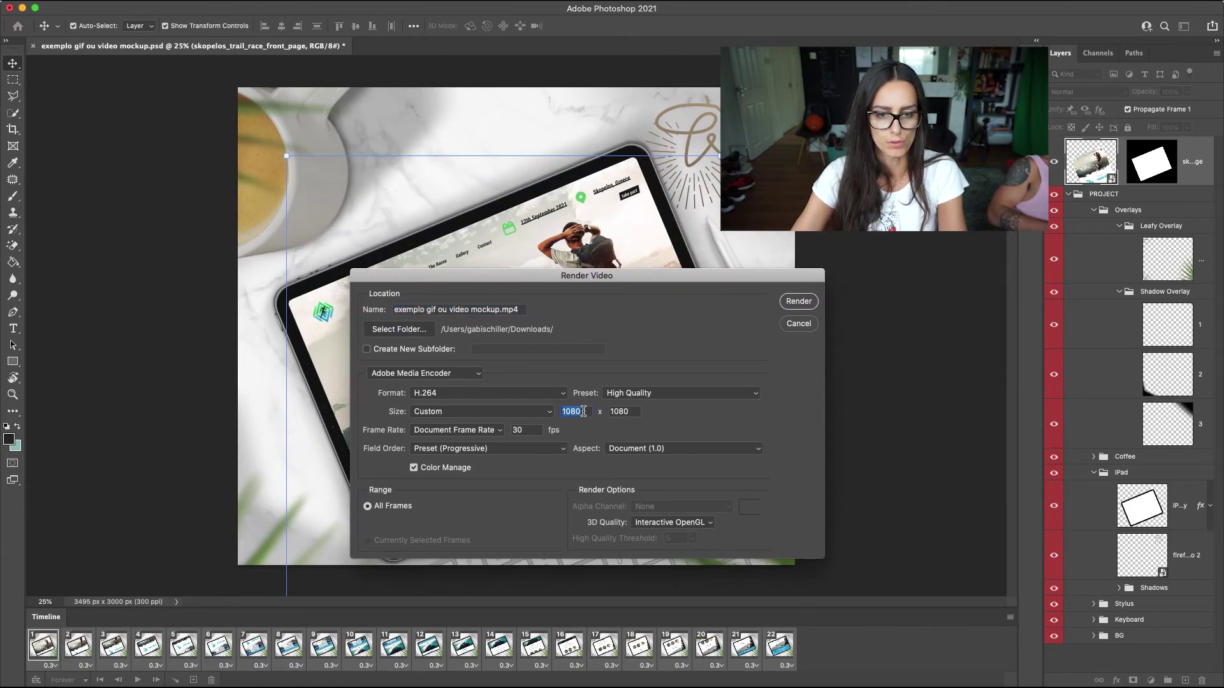
{"action": "double_click", "coordinate": [620, 411]}
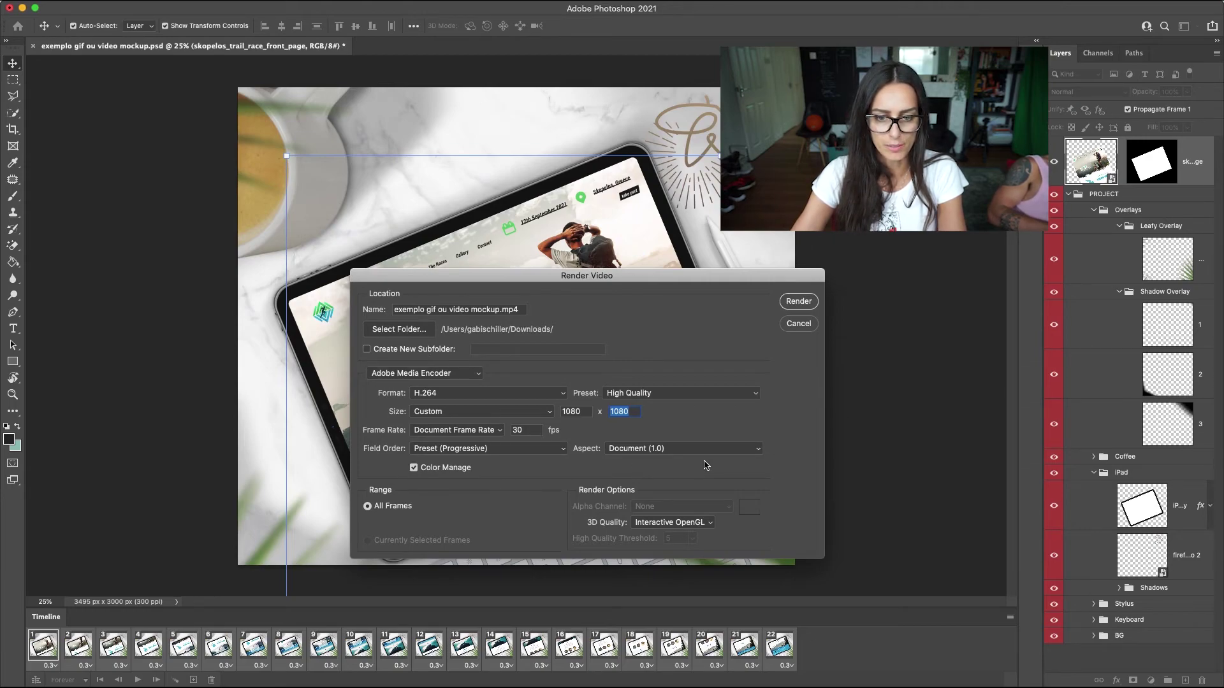
{"action": "left_click", "coordinate": [798, 303]}
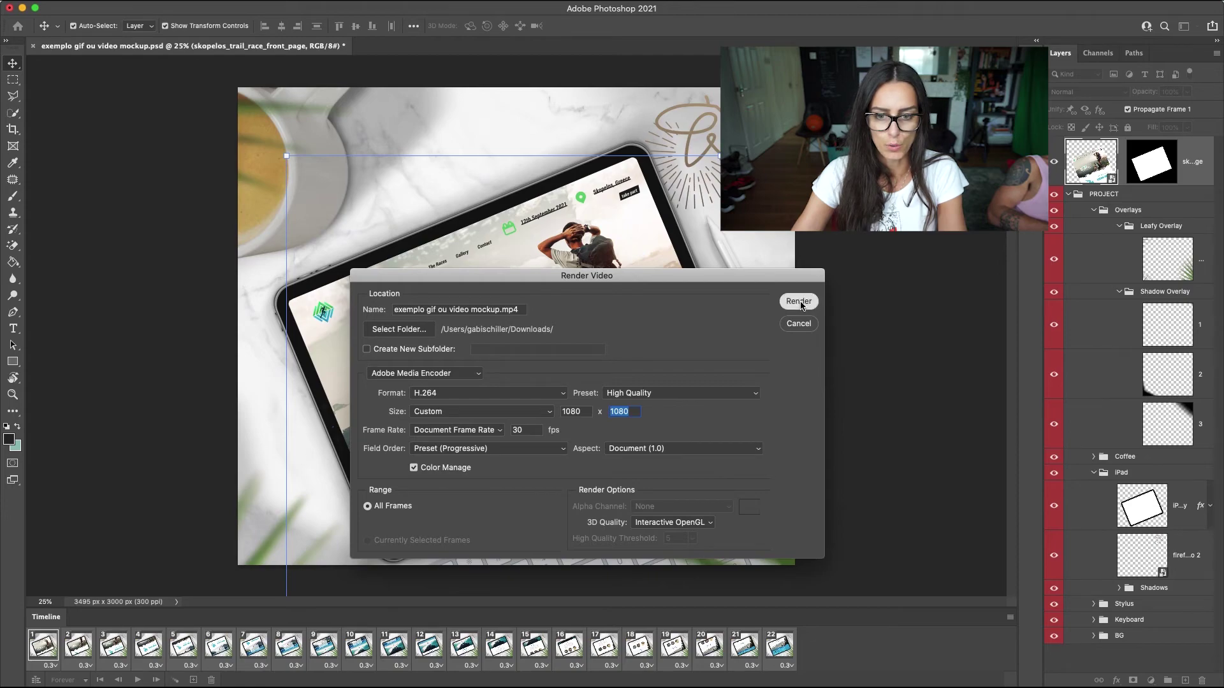